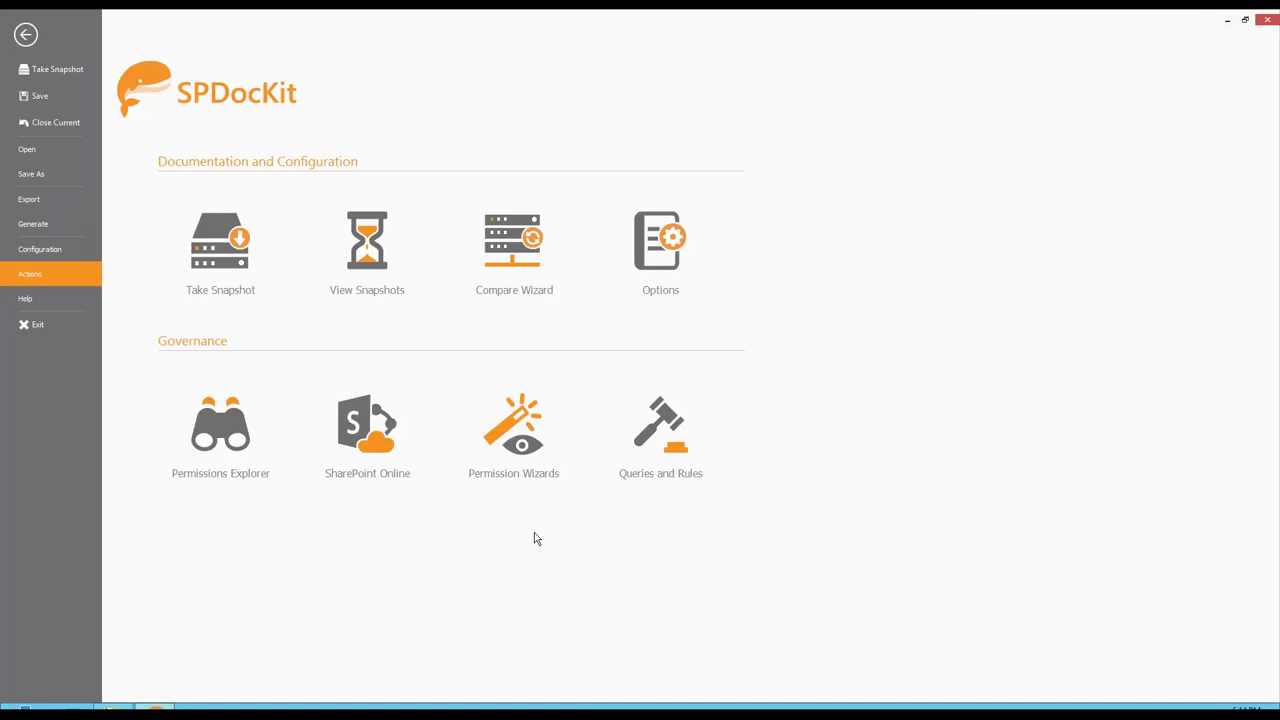
Step: Review the load options for a custom snapshot in the Snapshot Wizard and exit without taking one
click(232, 268)
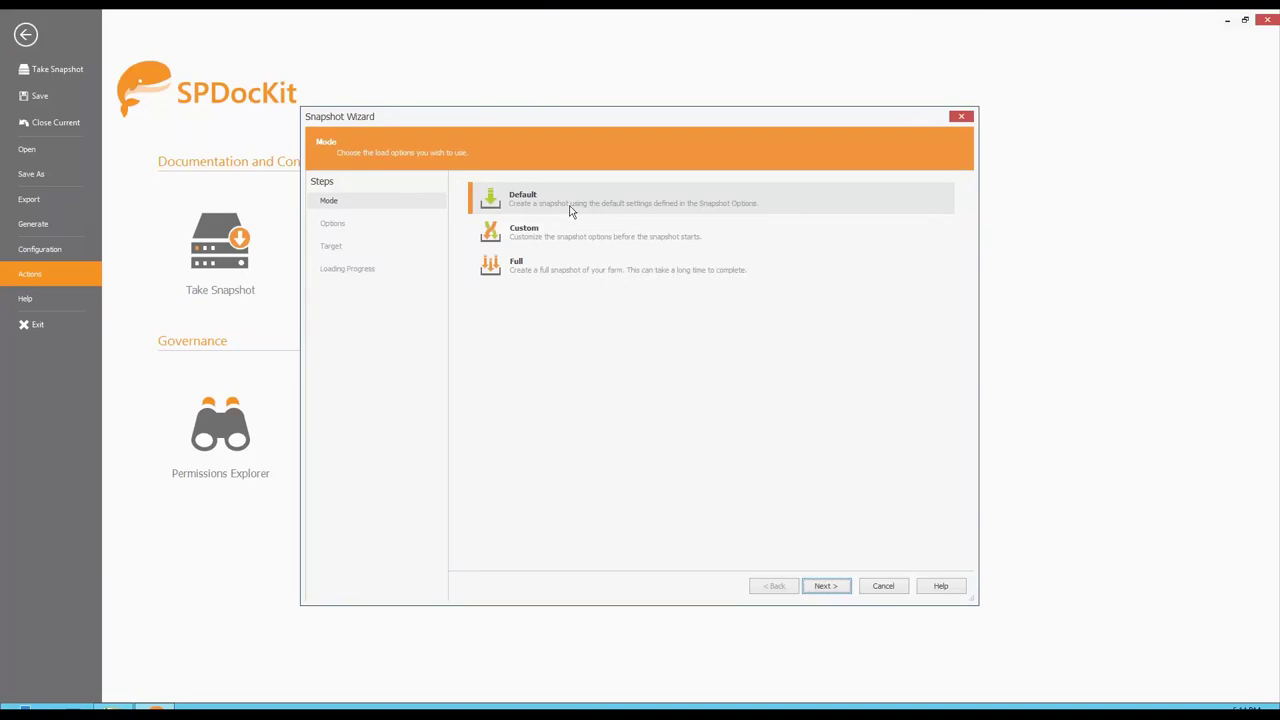
click(617, 233)
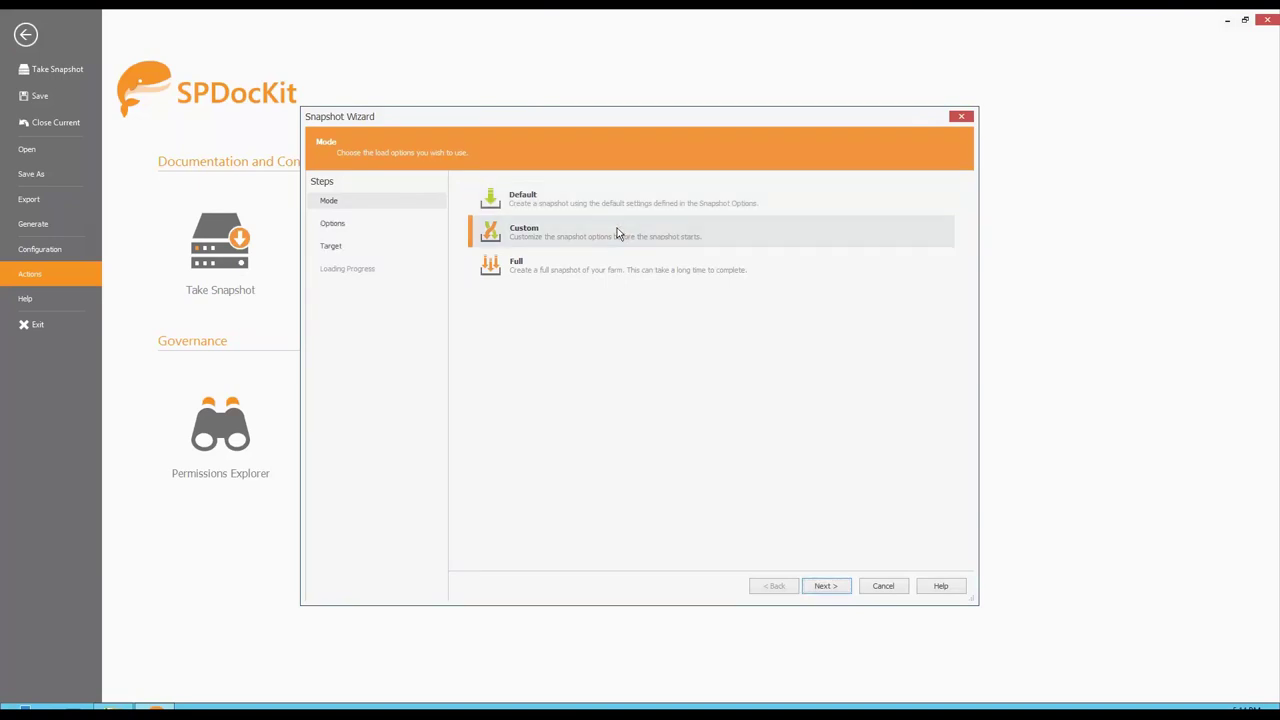
click(845, 592)
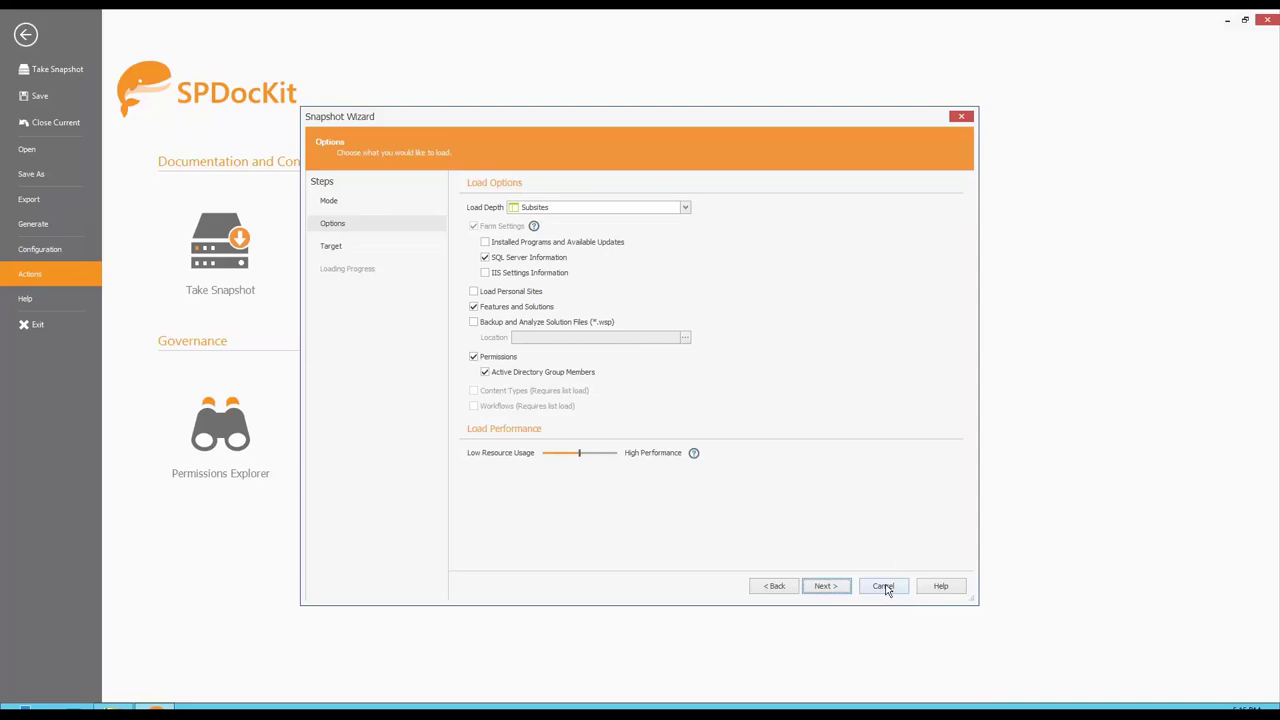
click(884, 587)
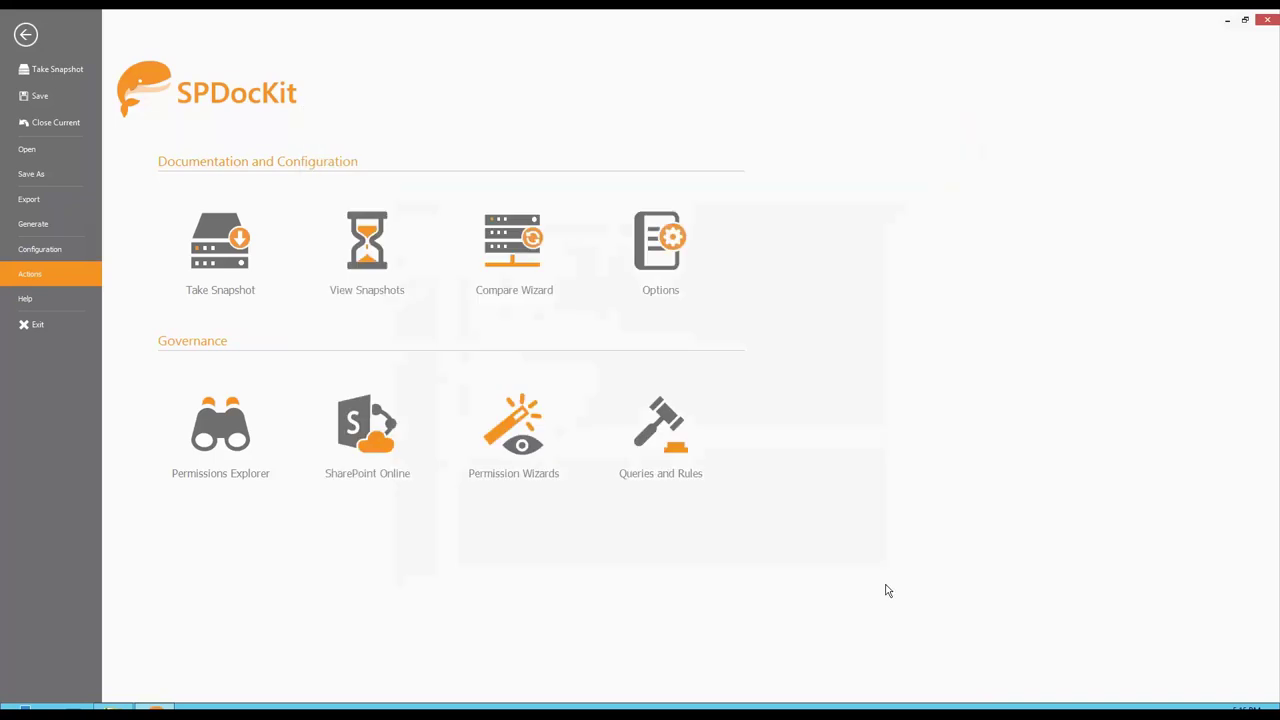
Step: Load the snapshot from 2/27/2017 9:48 PM and check the farm's version and version name
click(370, 235)
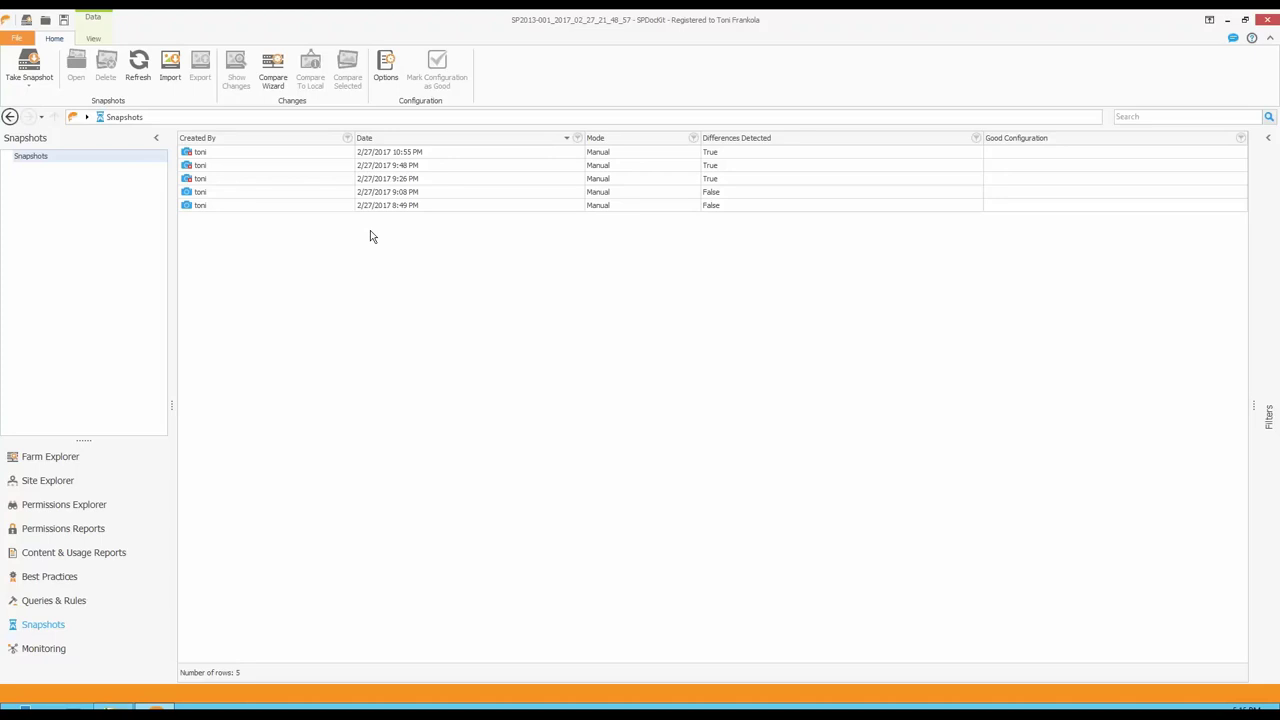
double_click(226, 168)
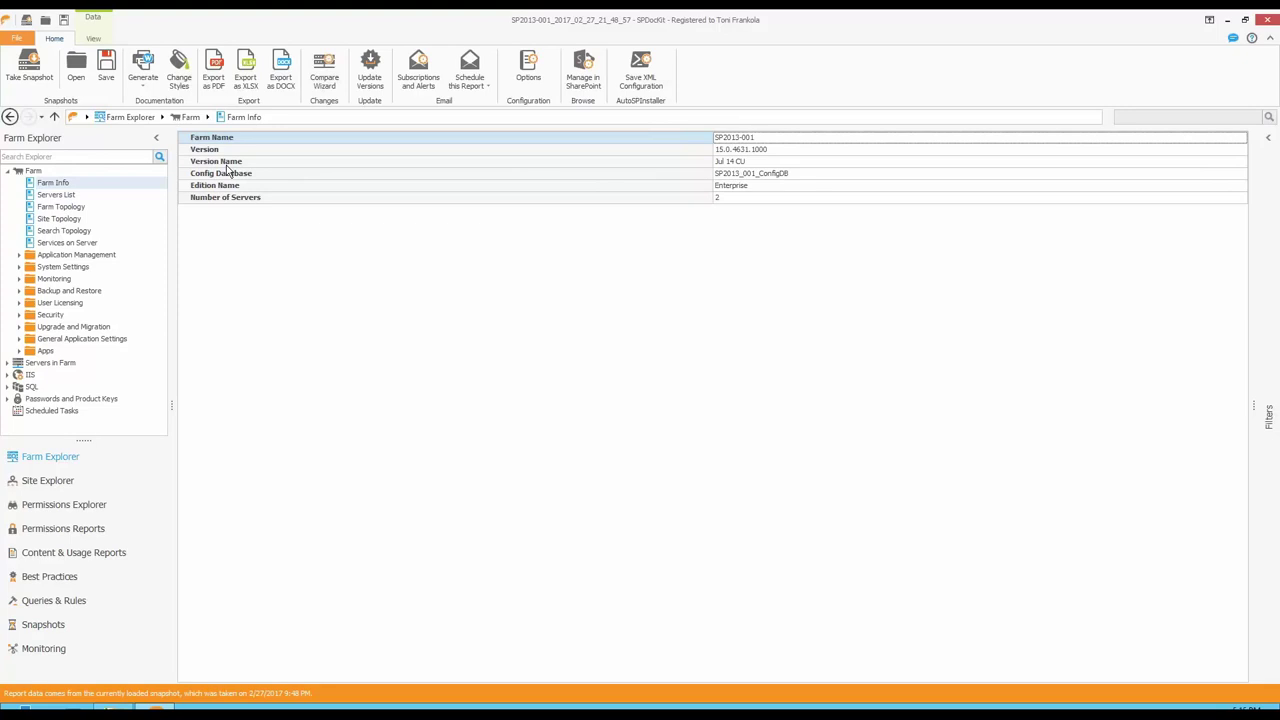
click(741, 151)
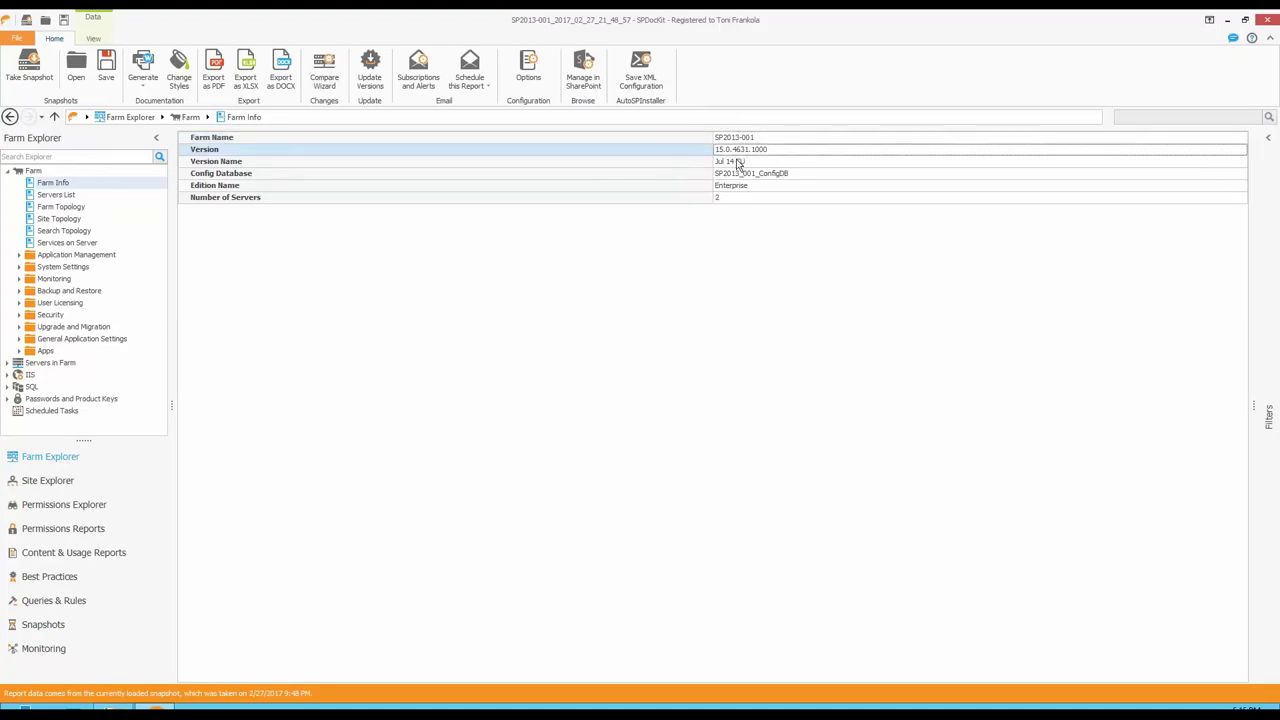
click(730, 165)
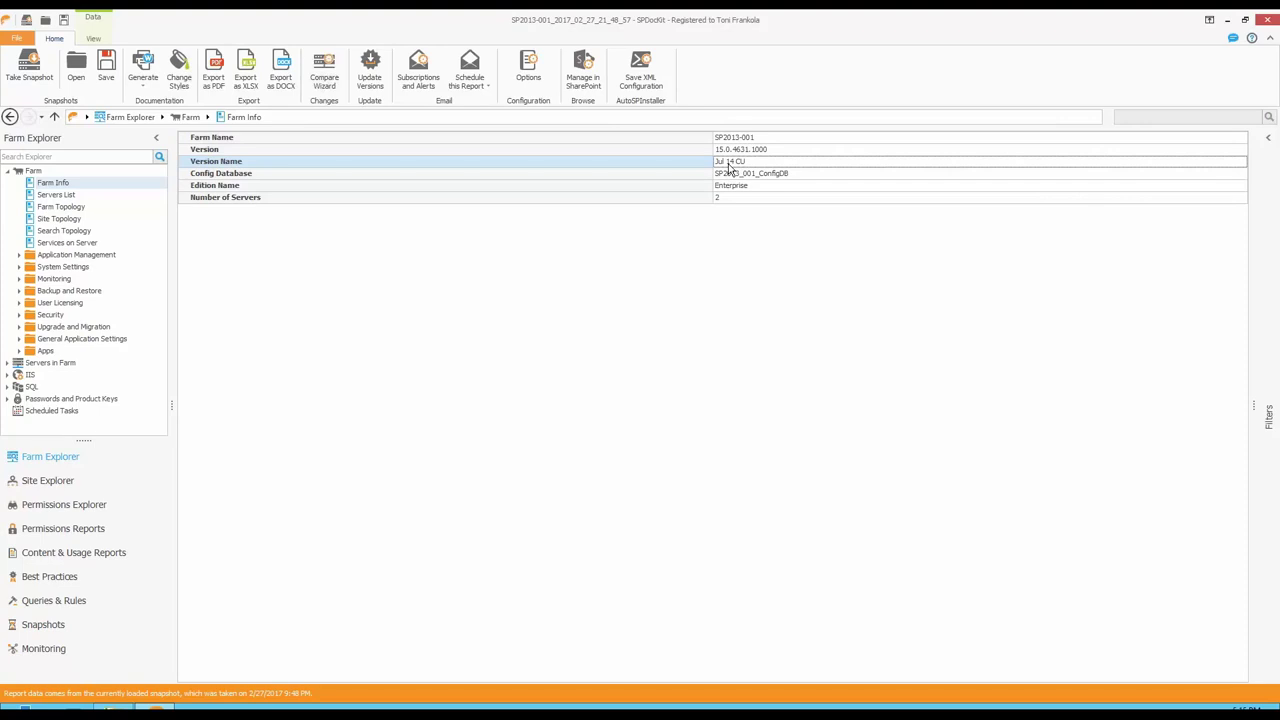
Step: View the Farm Topology diagram and the Processors Info report for the servers in the farm
click(61, 207)
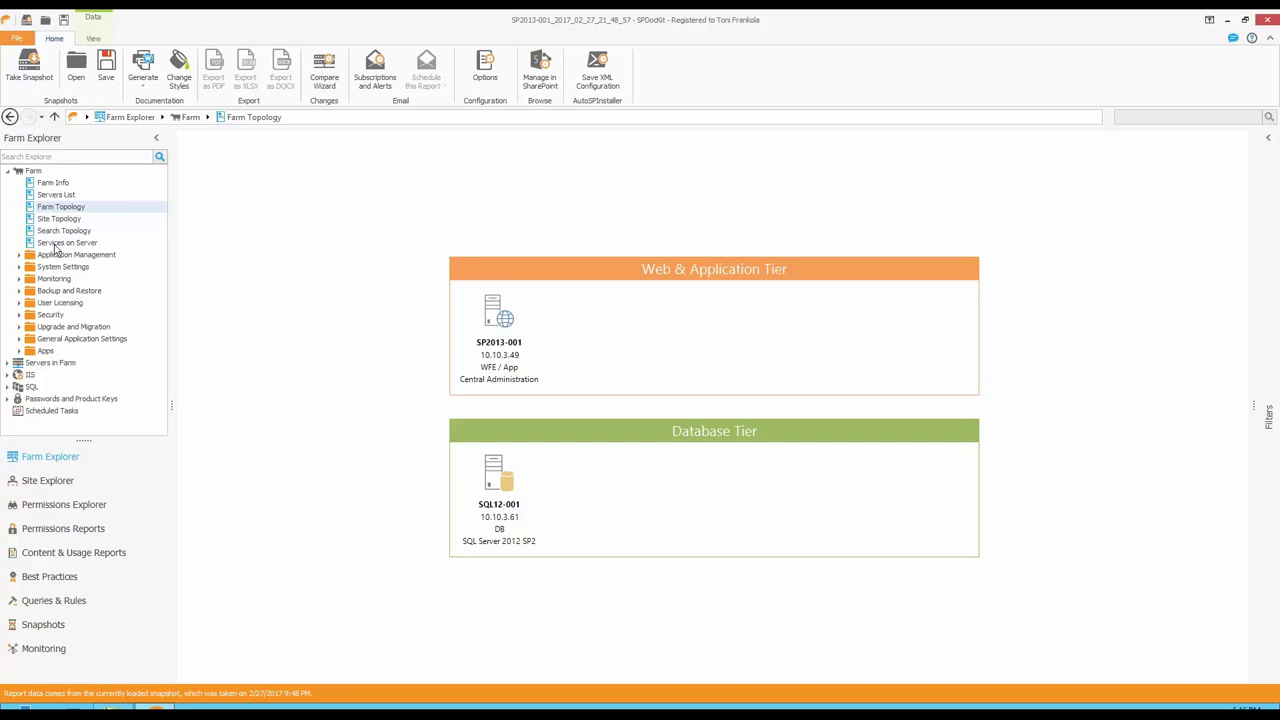
click(8, 363)
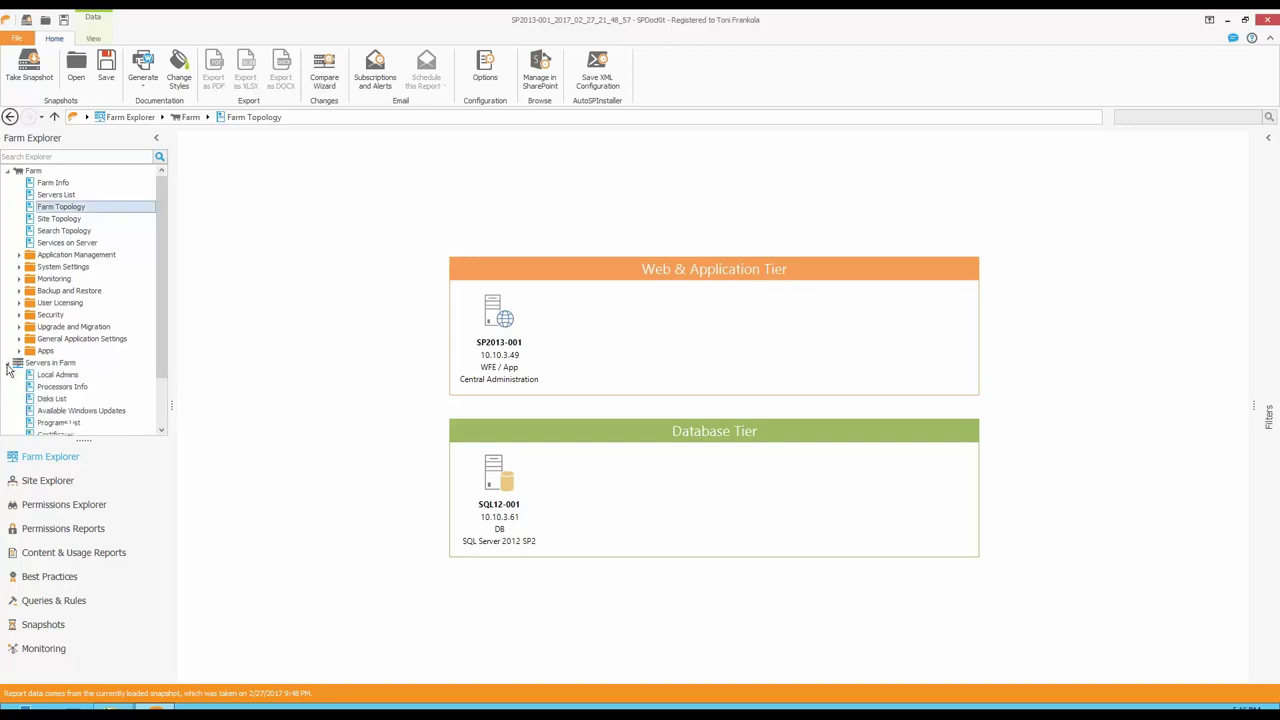
click(71, 389)
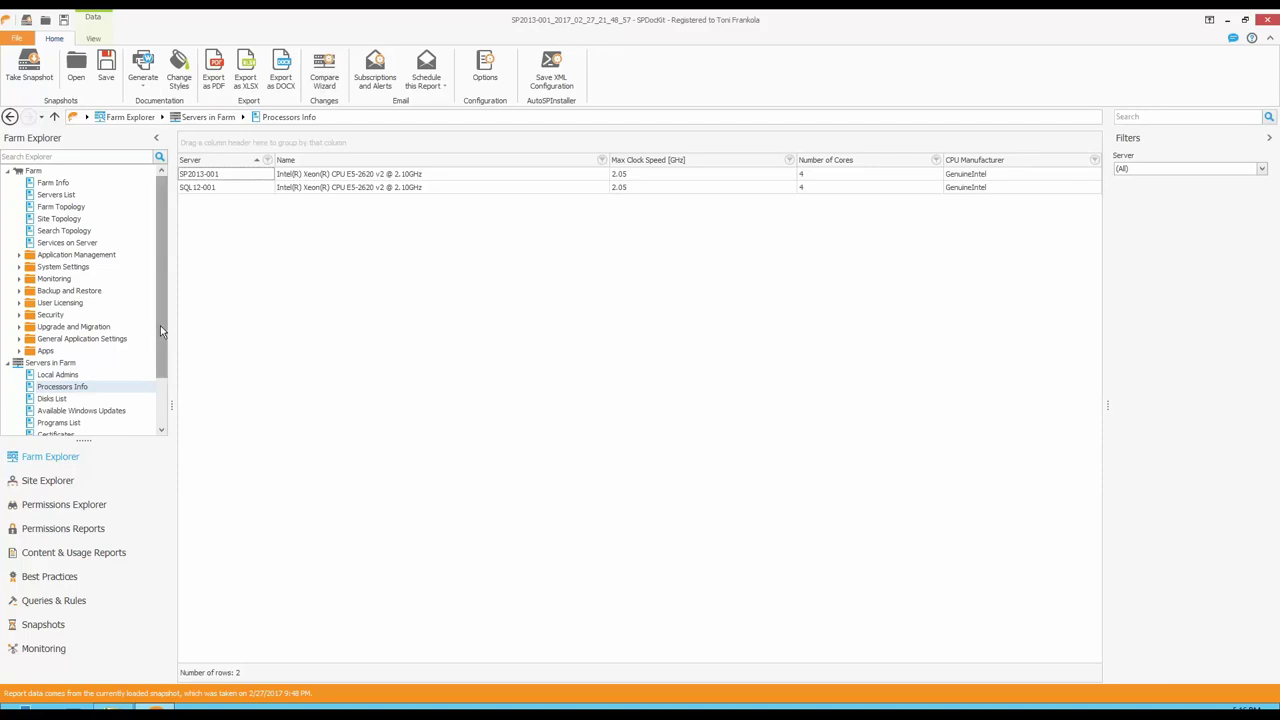
Step: Open the Content Databases report under Application Management and check the content database's current site count
click(19, 255)
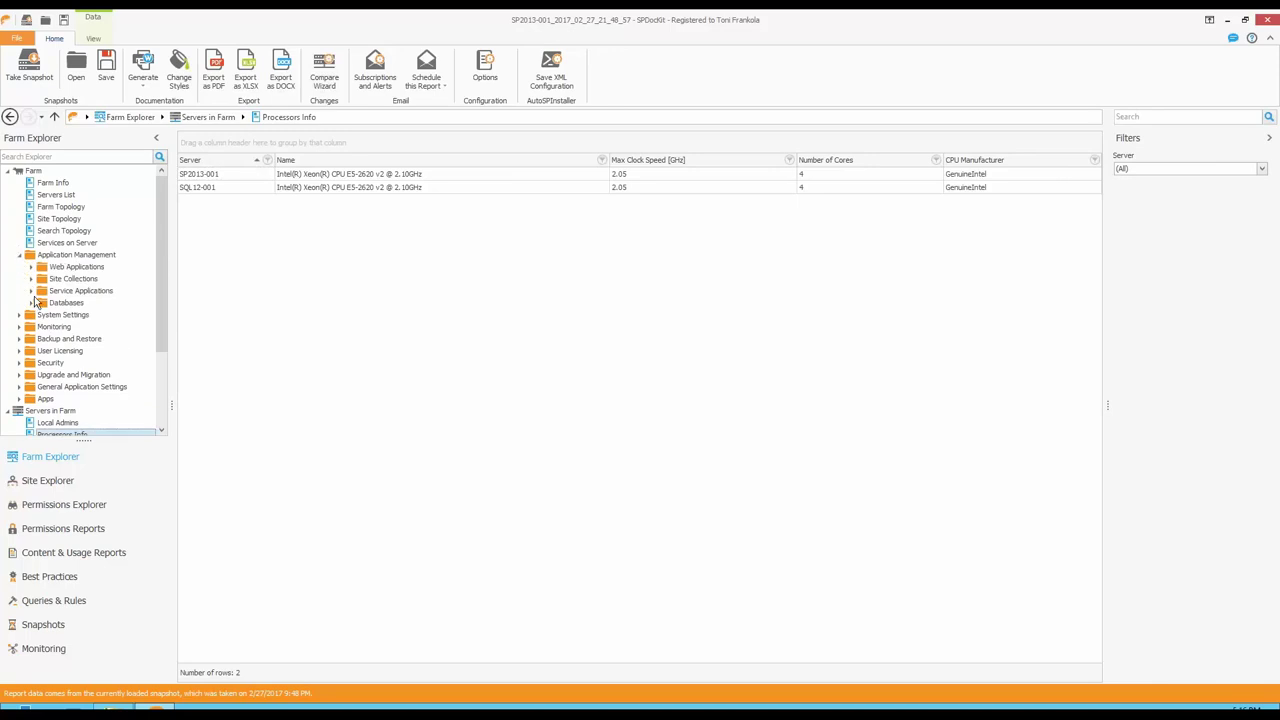
click(30, 303)
click(110, 318)
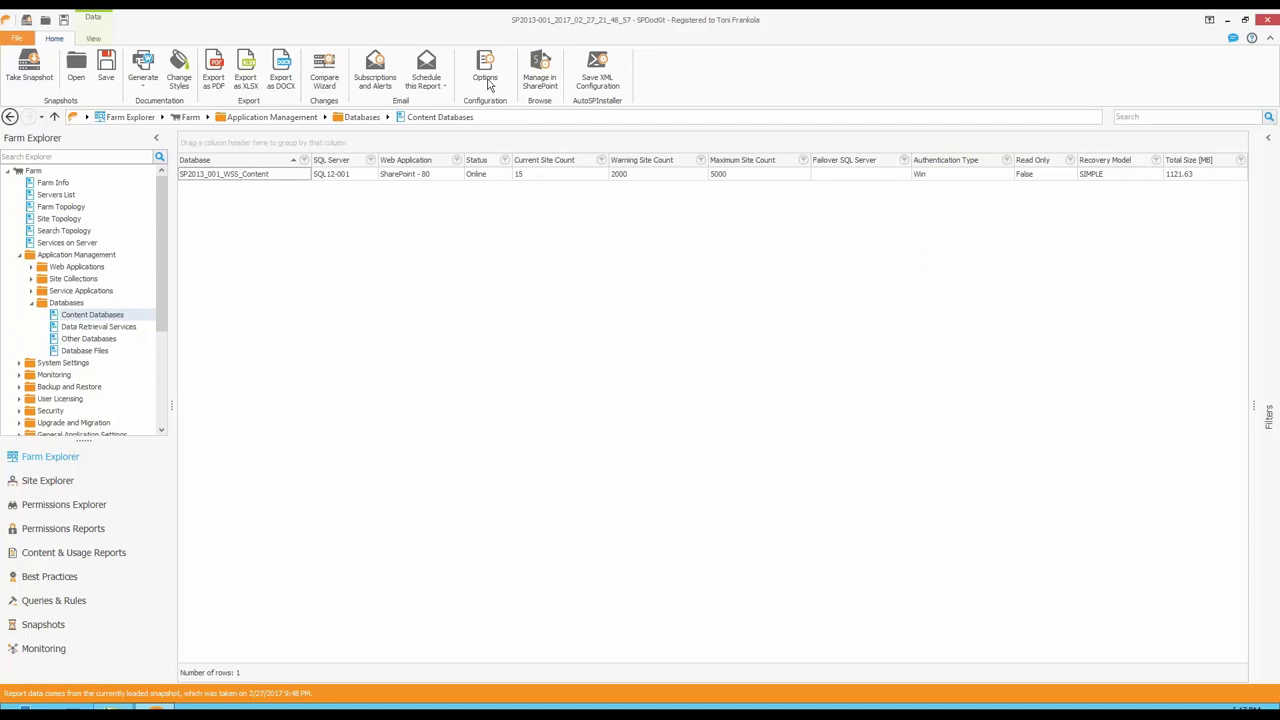
click(563, 176)
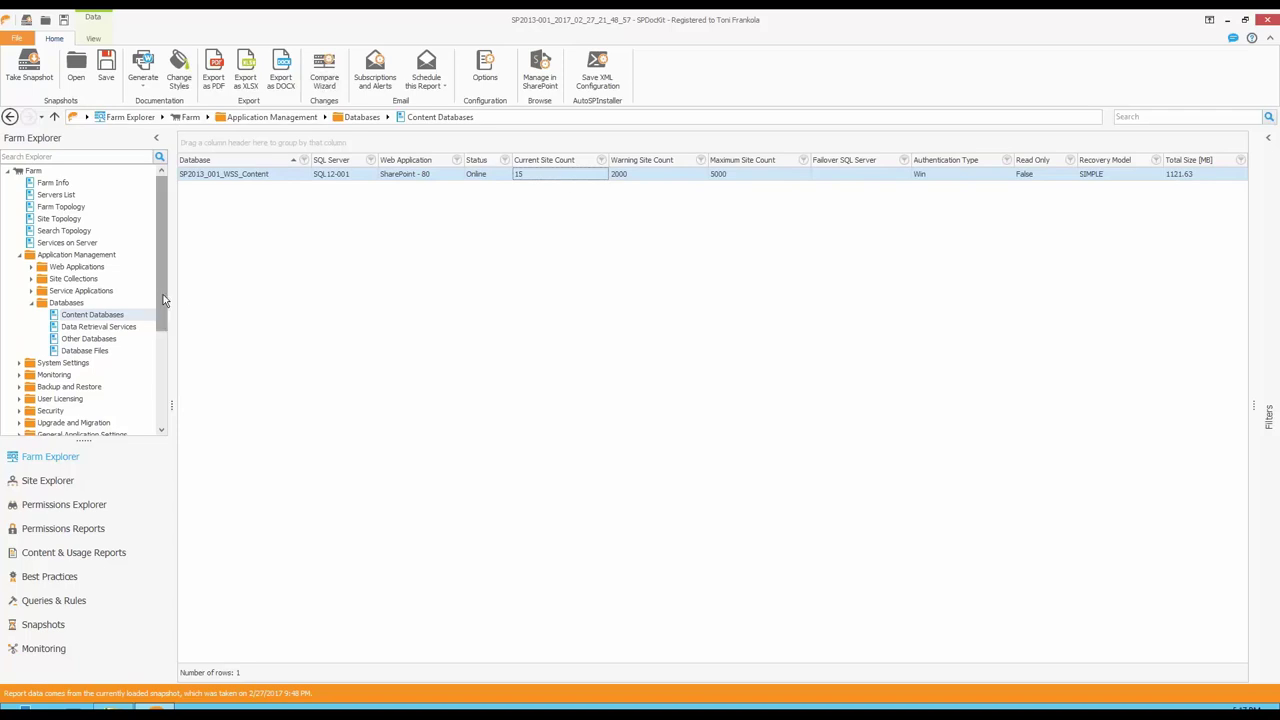
Step: Open the Solutions report under the farm's System Settings and Farm Management
drag(165, 310, 163, 343)
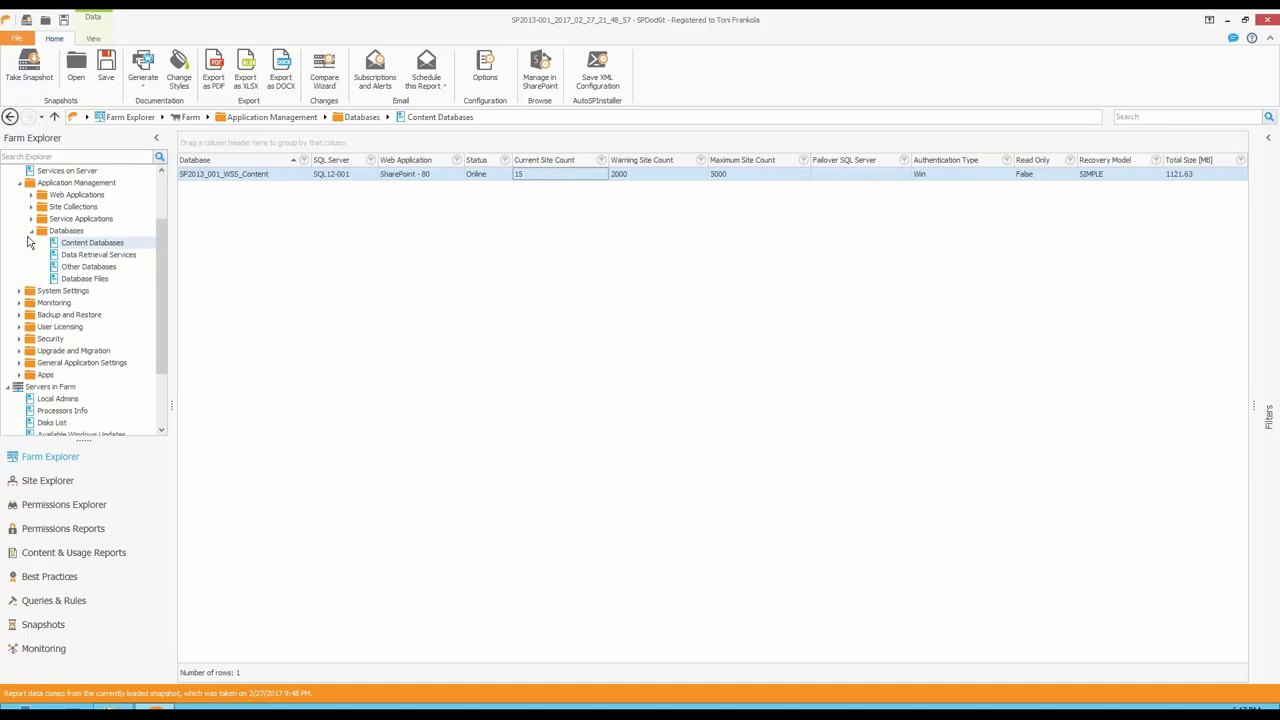
click(19, 290)
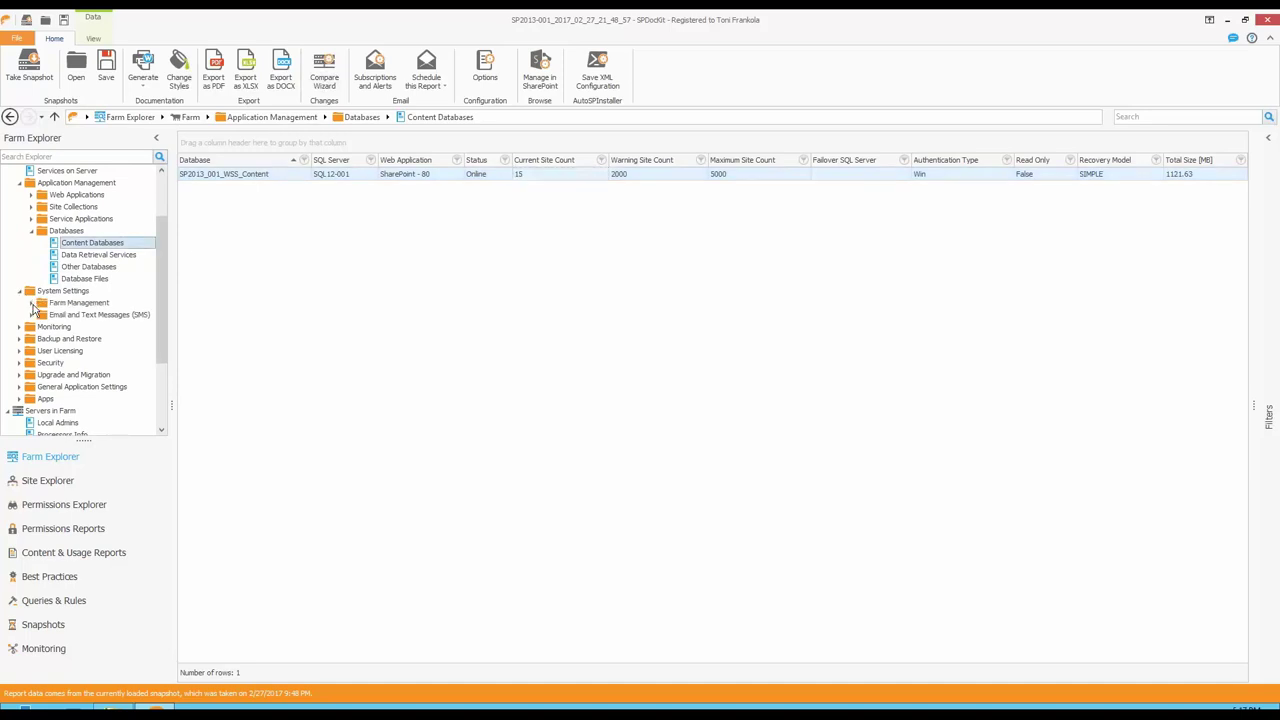
click(31, 303)
click(73, 328)
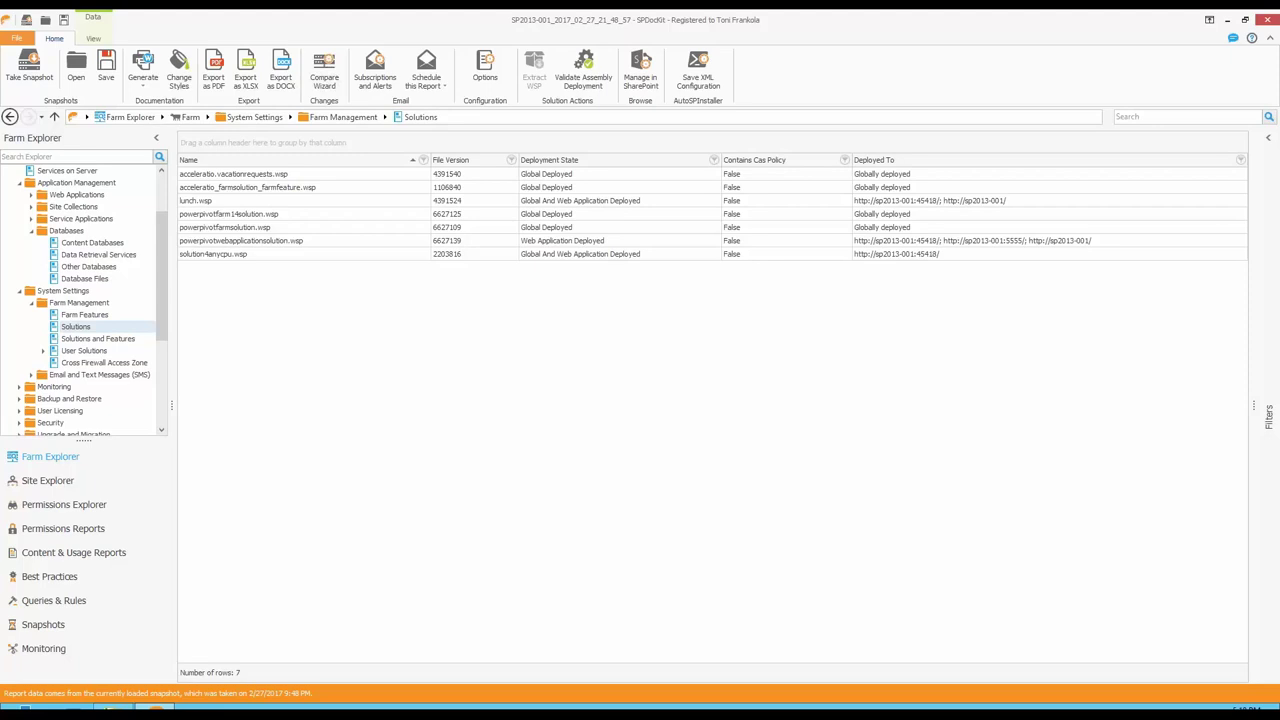
Step: Validate the assembly deployment of acceleratio.vacationrequests.wsp, close the validation results, and reselect that solution
click(350, 176)
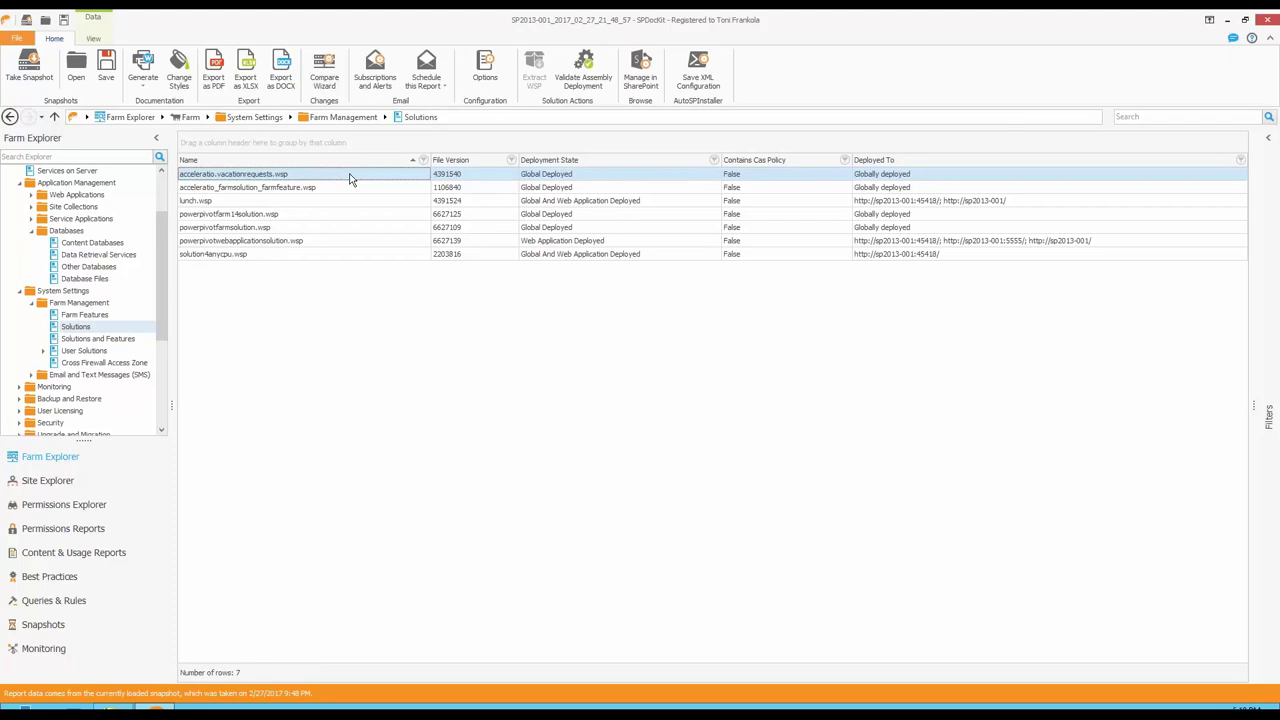
click(586, 90)
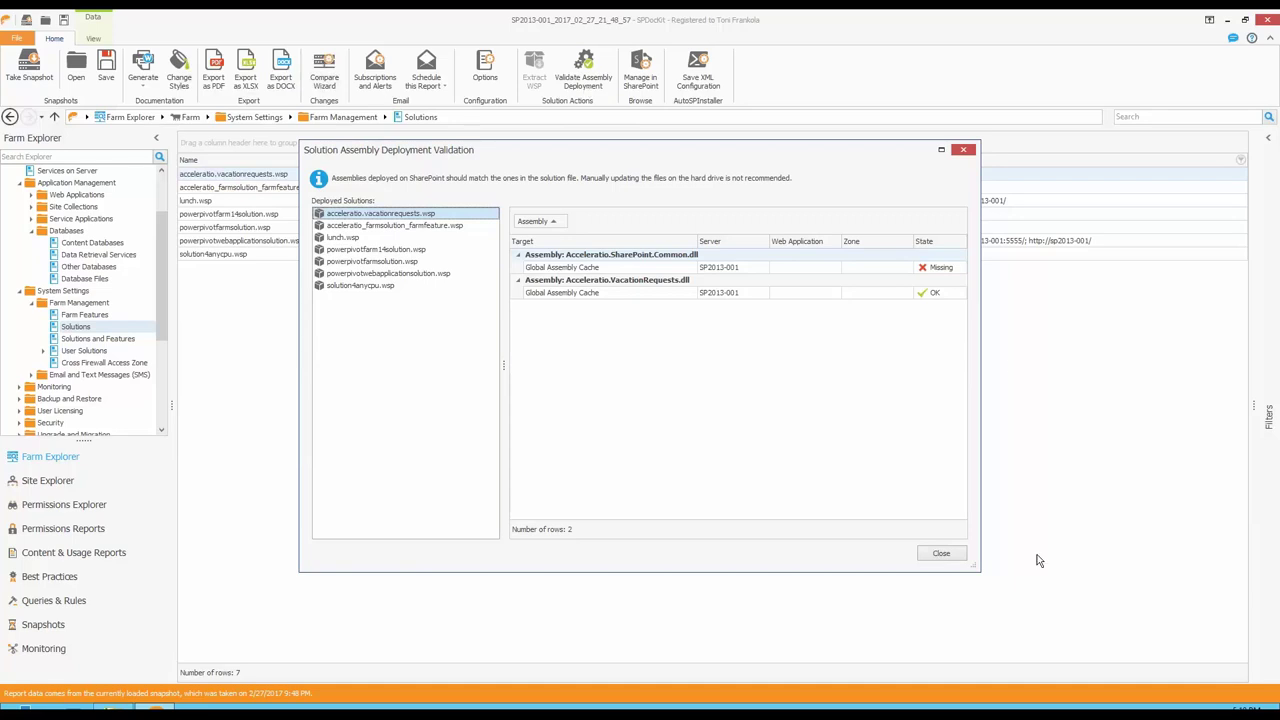
click(955, 269)
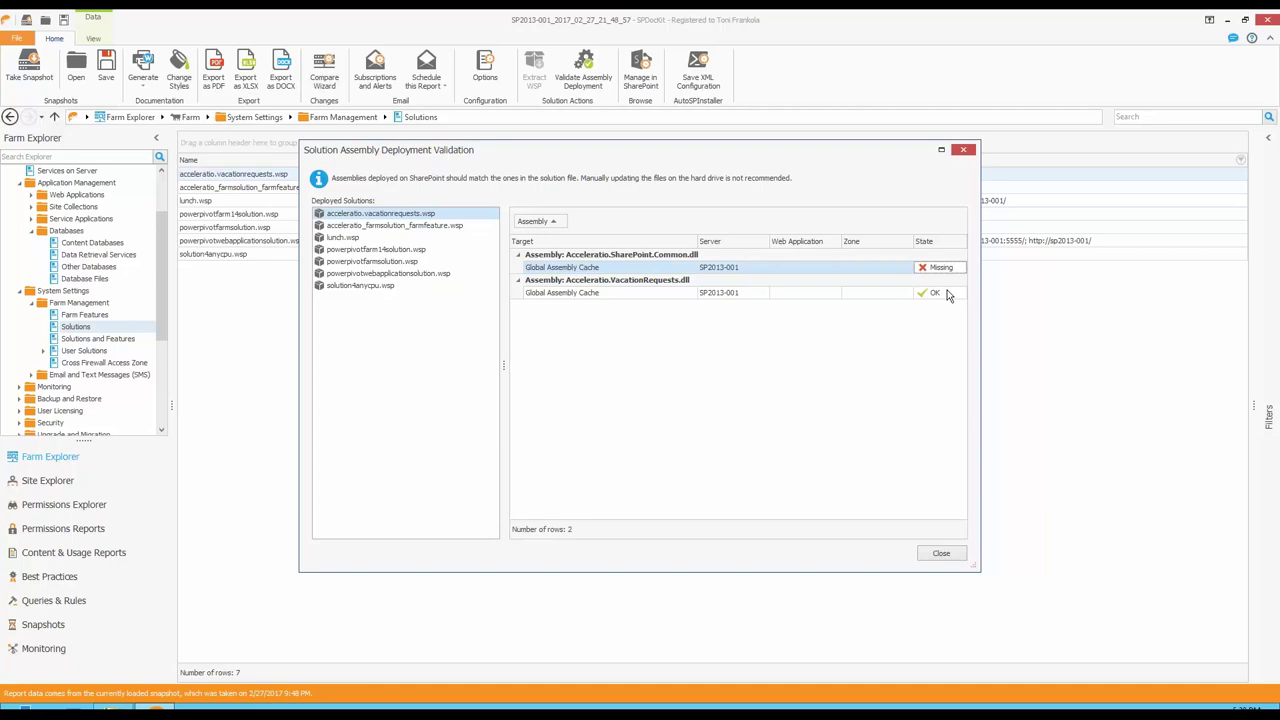
click(946, 553)
click(642, 193)
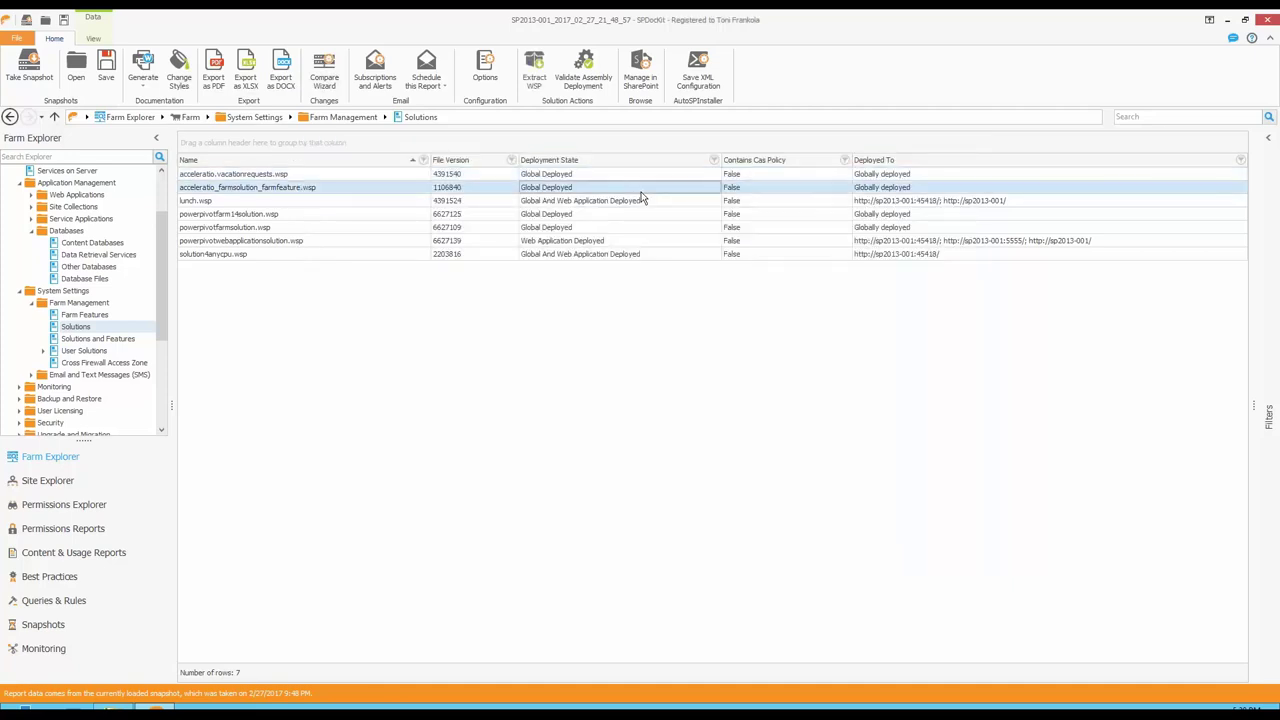
click(643, 178)
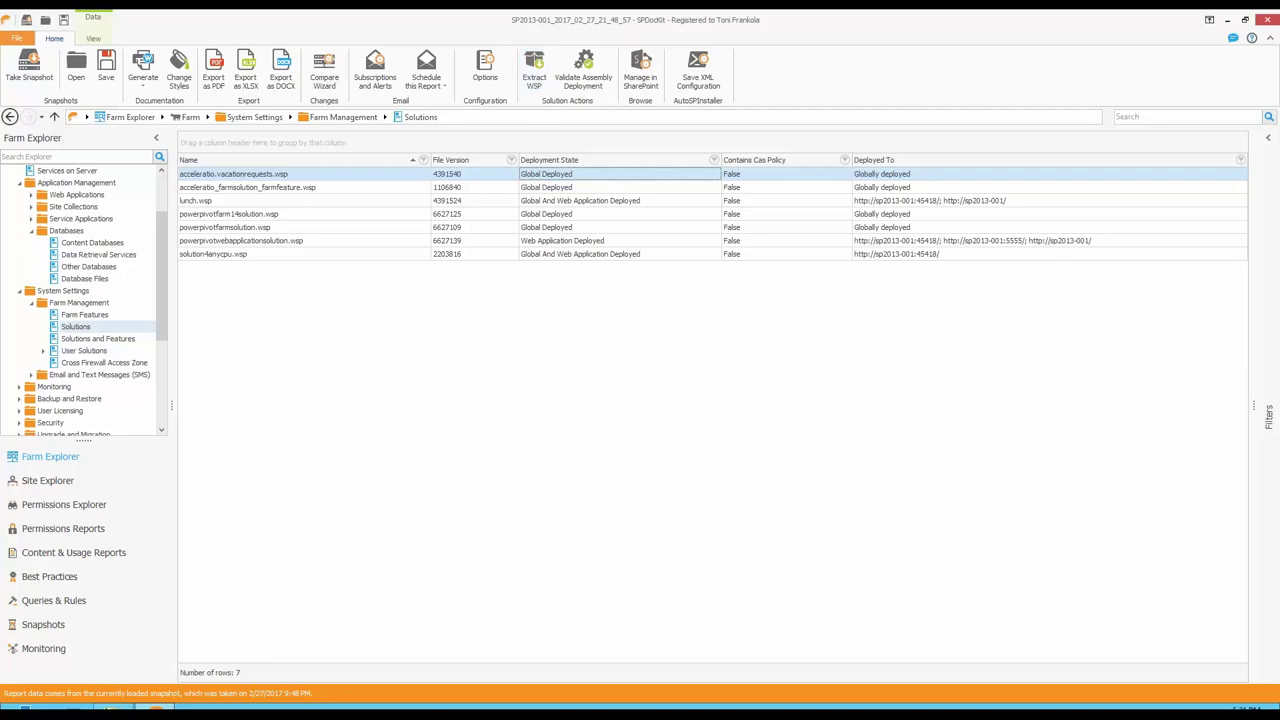
Step: Review the code quality and metrics sections of the SPCAF Analysis Summary report for acceleratio.vacationrequests.wsp
click(41, 558)
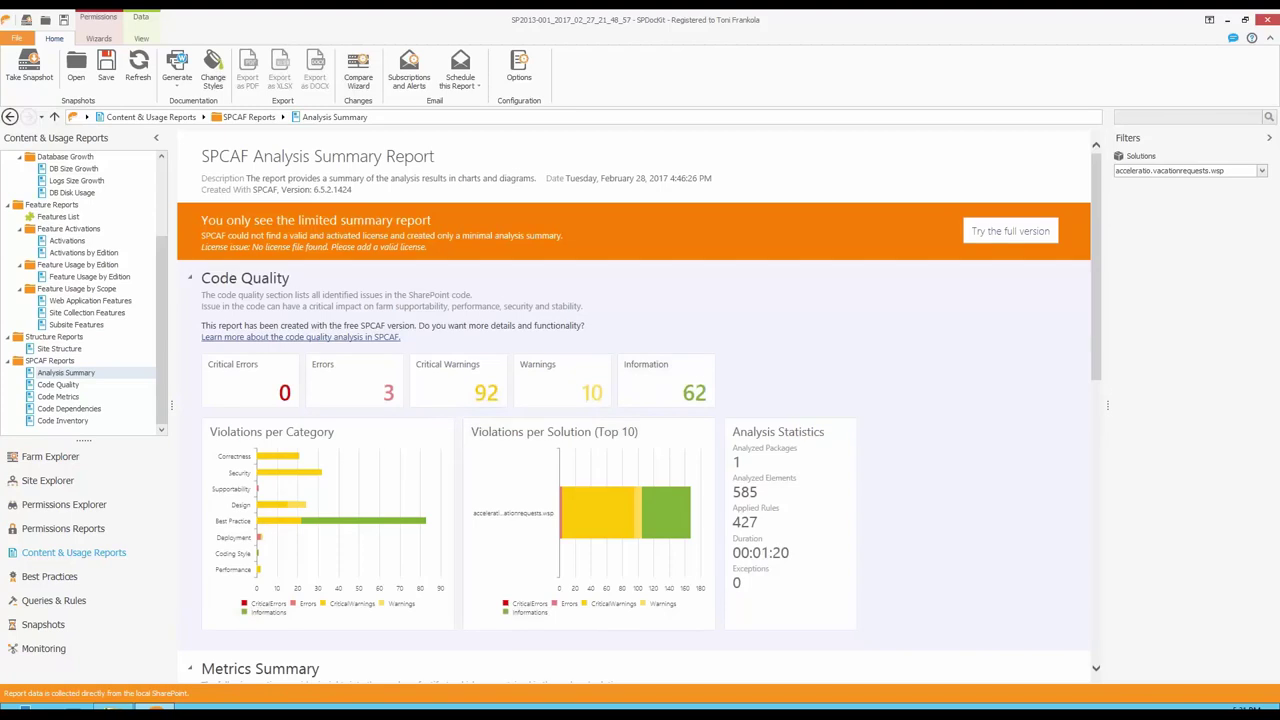
scroll(790, 414, down, 3)
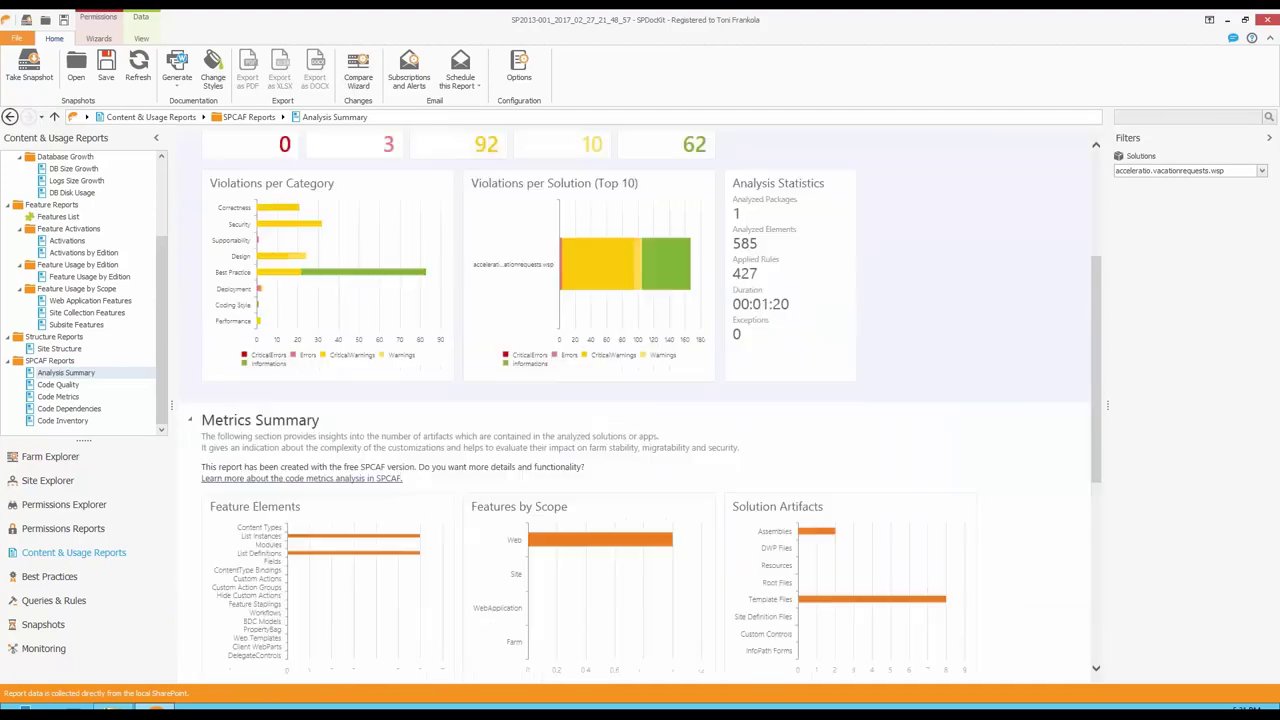
scroll(640, 410, down, 3)
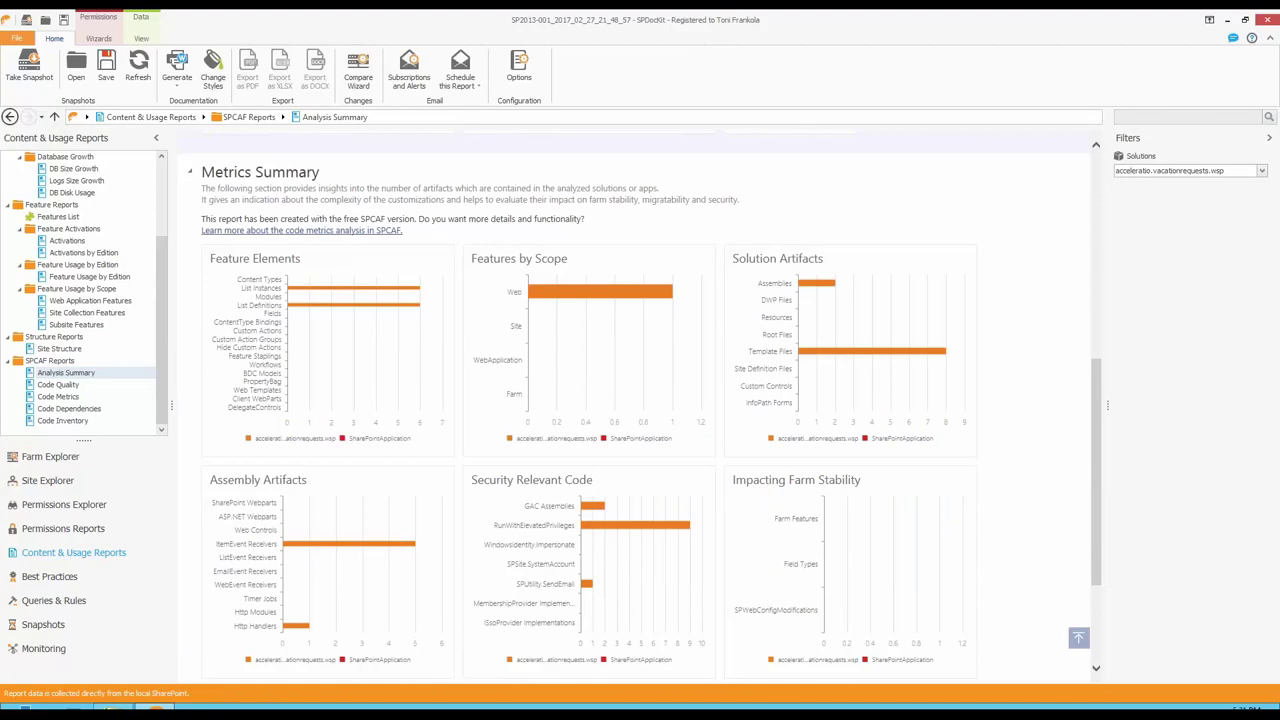
scroll(362, 325, up, 5)
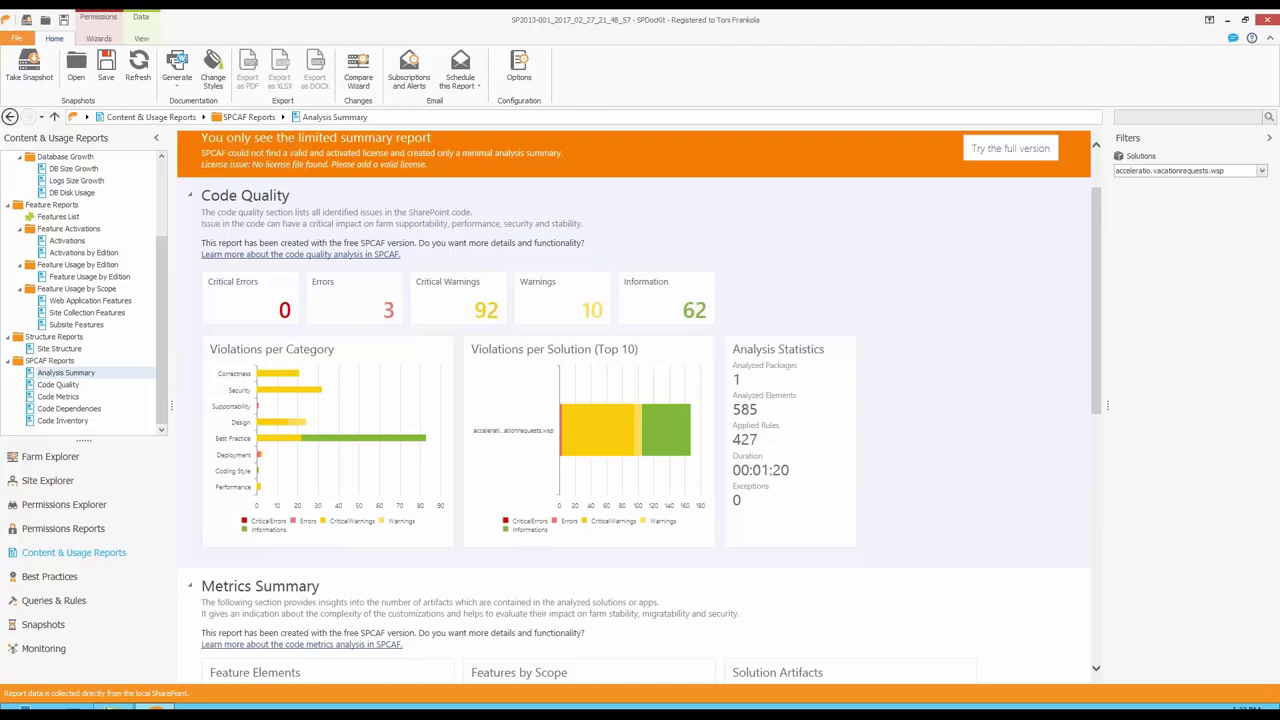
scroll(640, 400, down, 5)
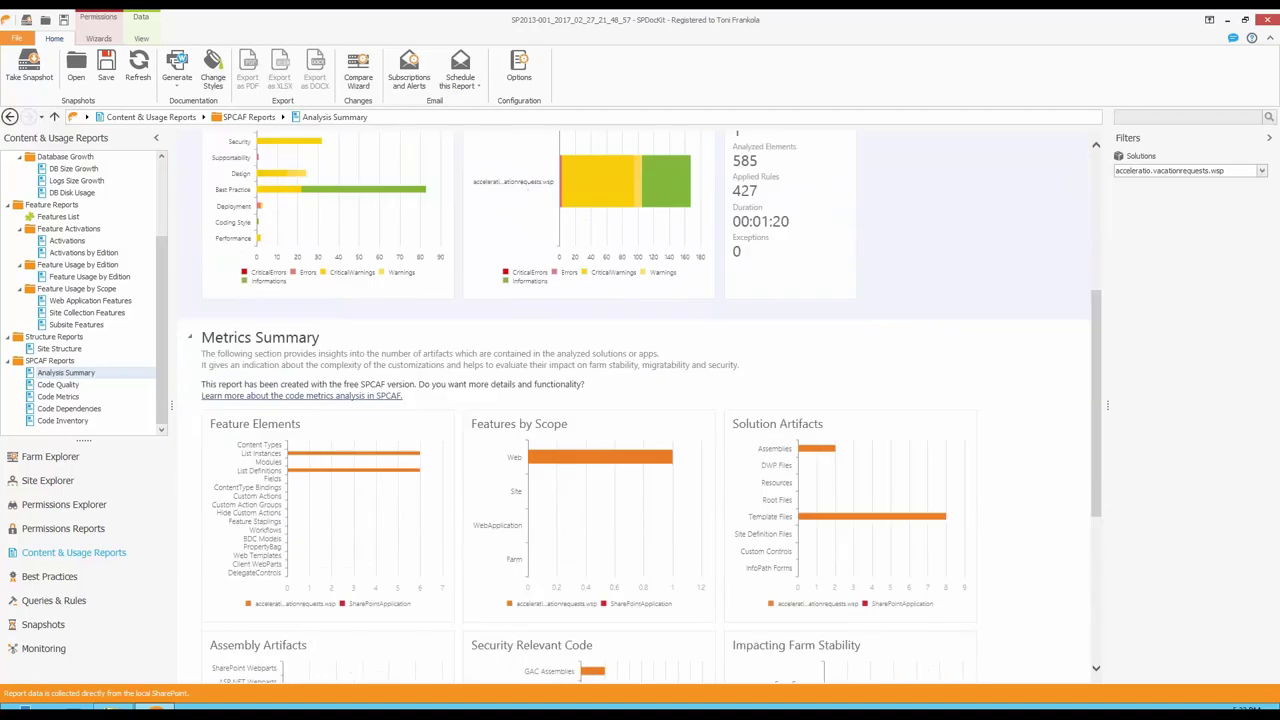
scroll(410, 532, down, 3)
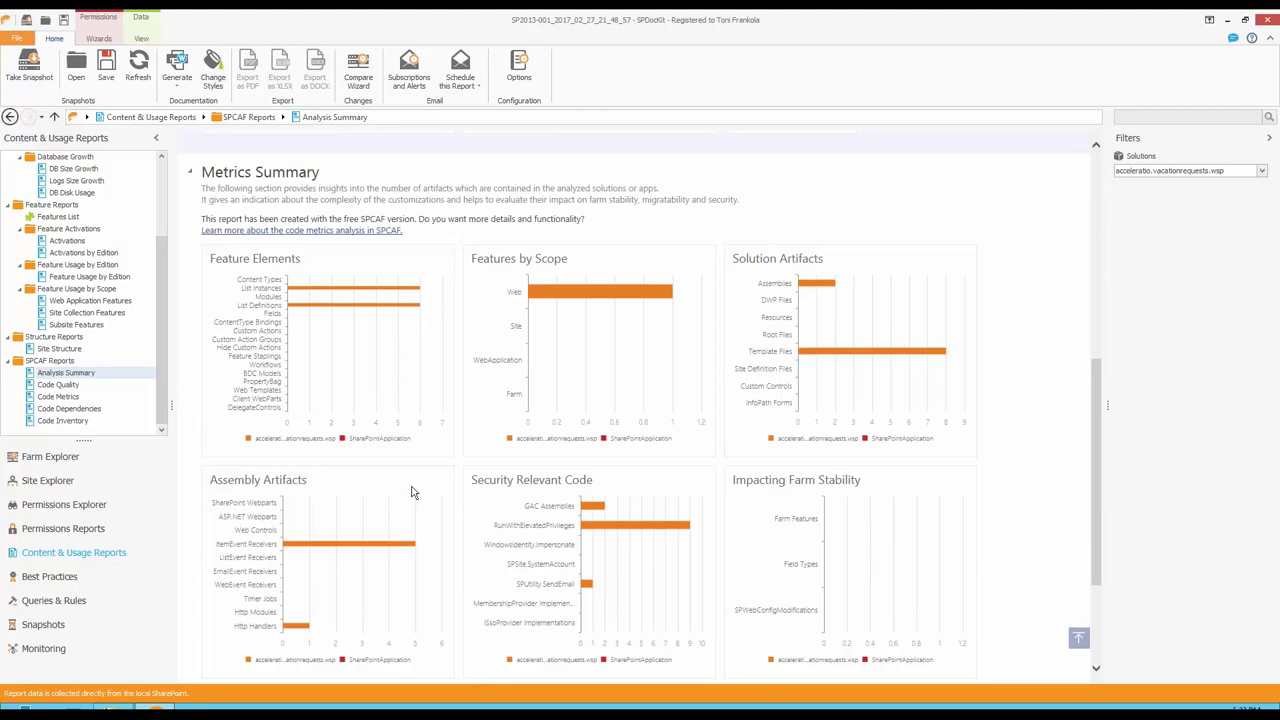
Step: Open the Is SharePoint up to Date check from the Best Practices dashboard's Updates section and inspect the version
click(72, 584)
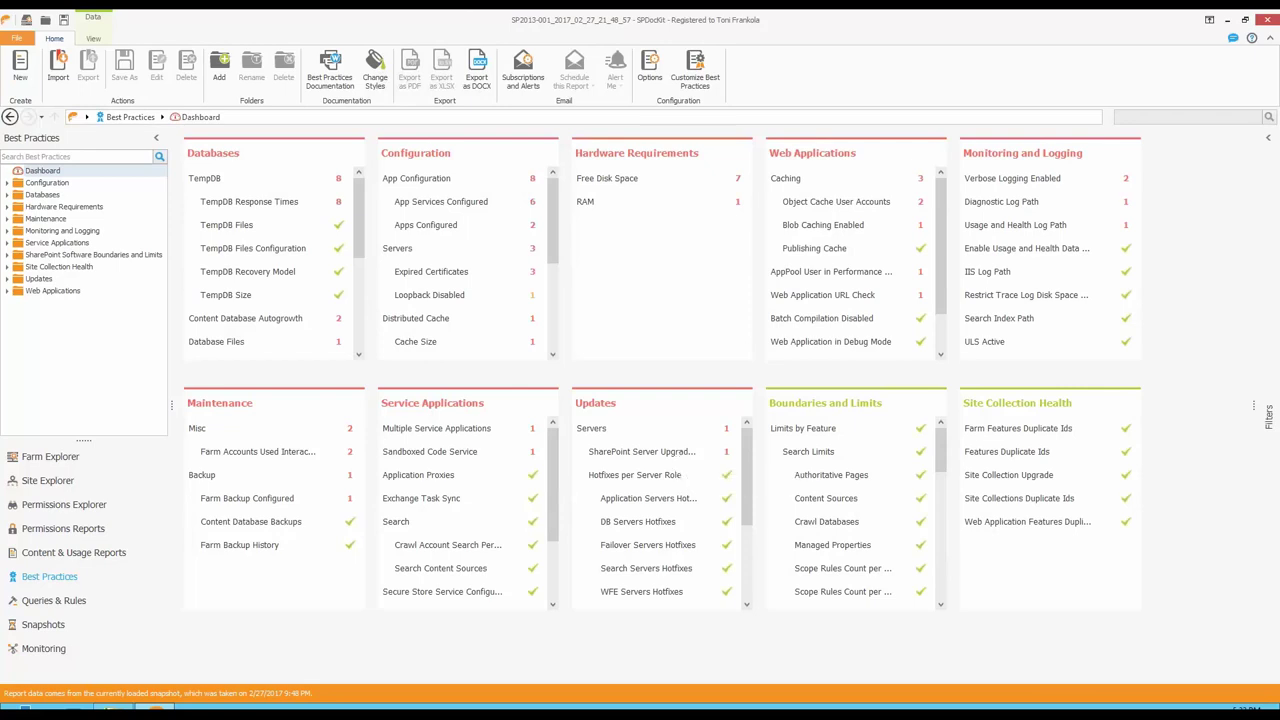
scroll(660, 510, down, 2)
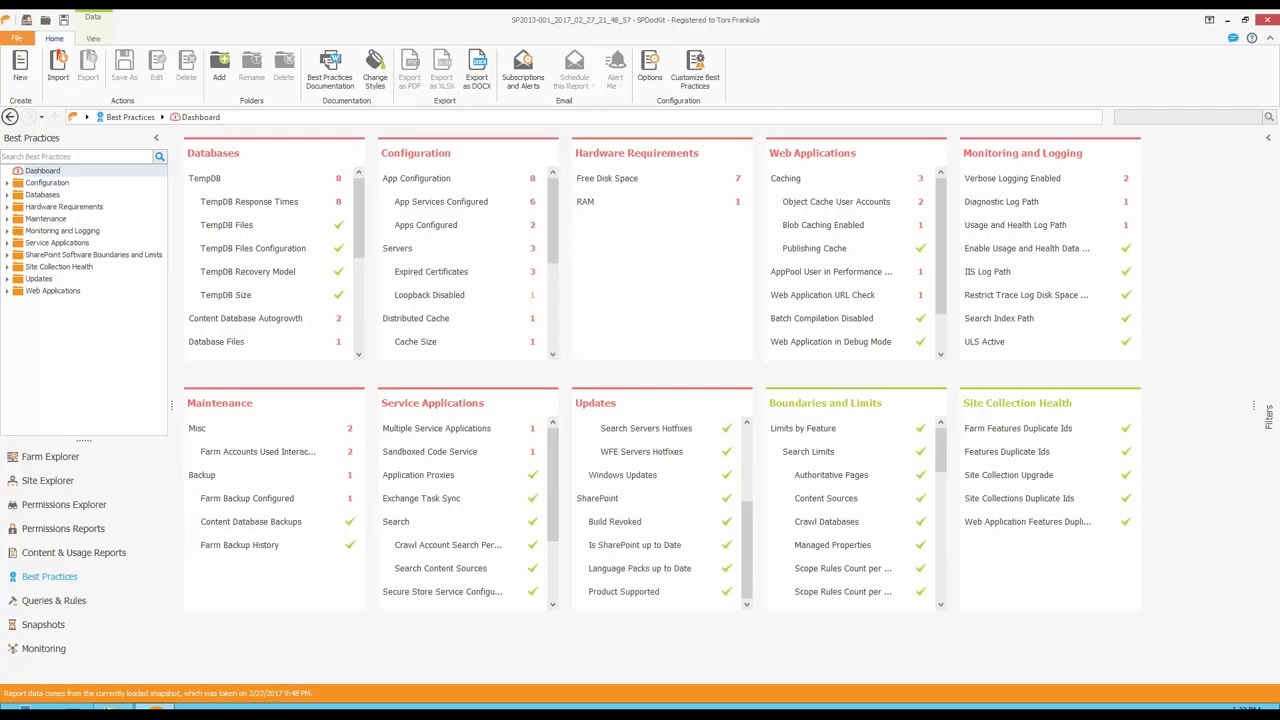
click(640, 547)
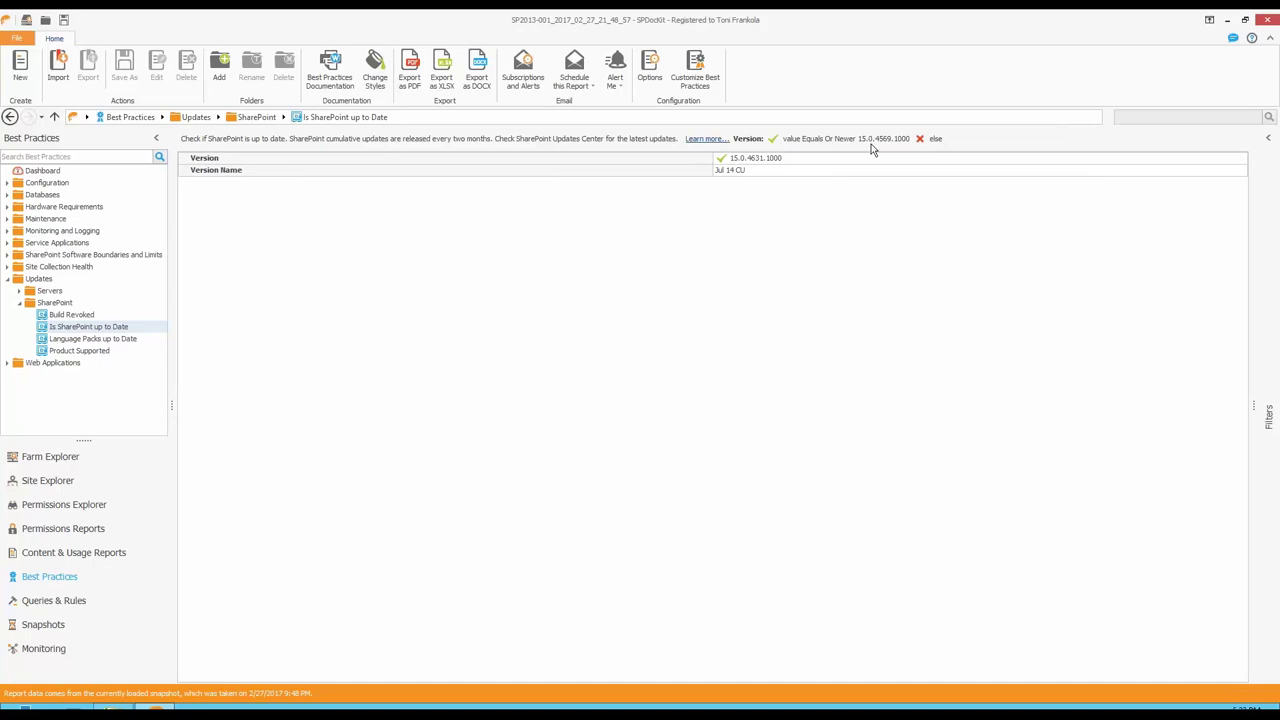
click(755, 161)
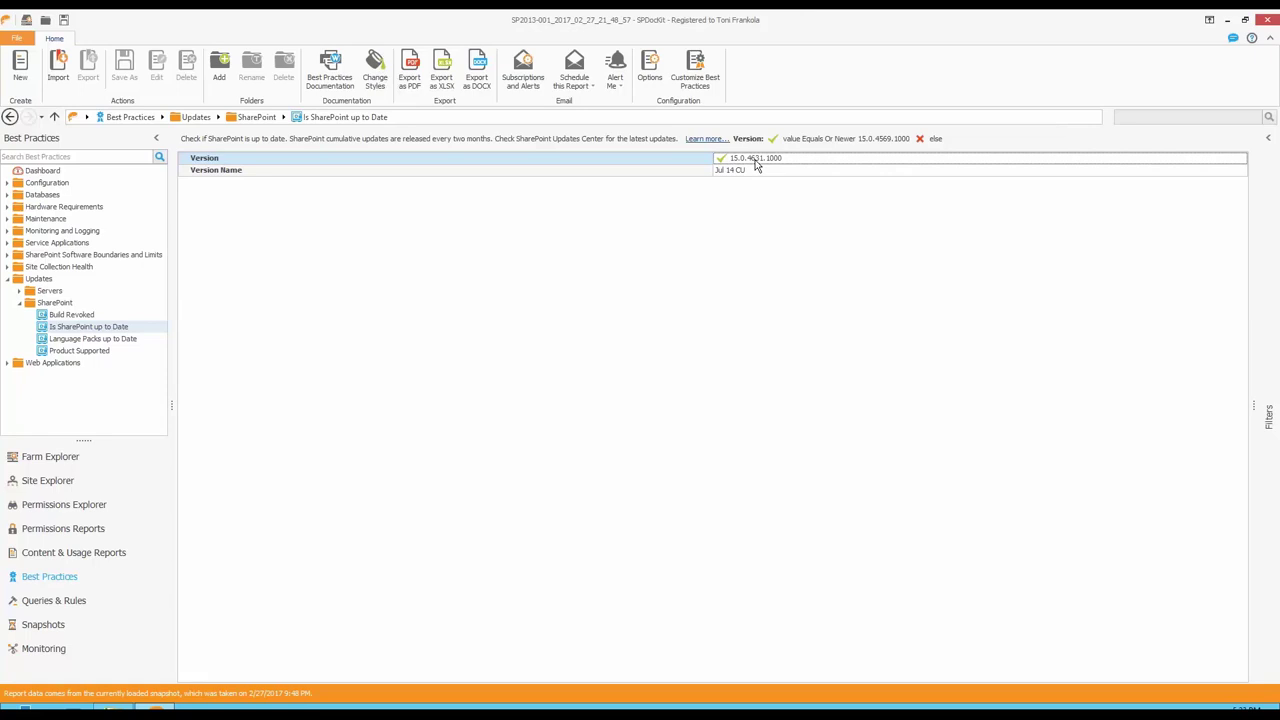
Step: Check the Build Revoked and Product Supported reports, and expand the Servers group of update best practices
click(70, 315)
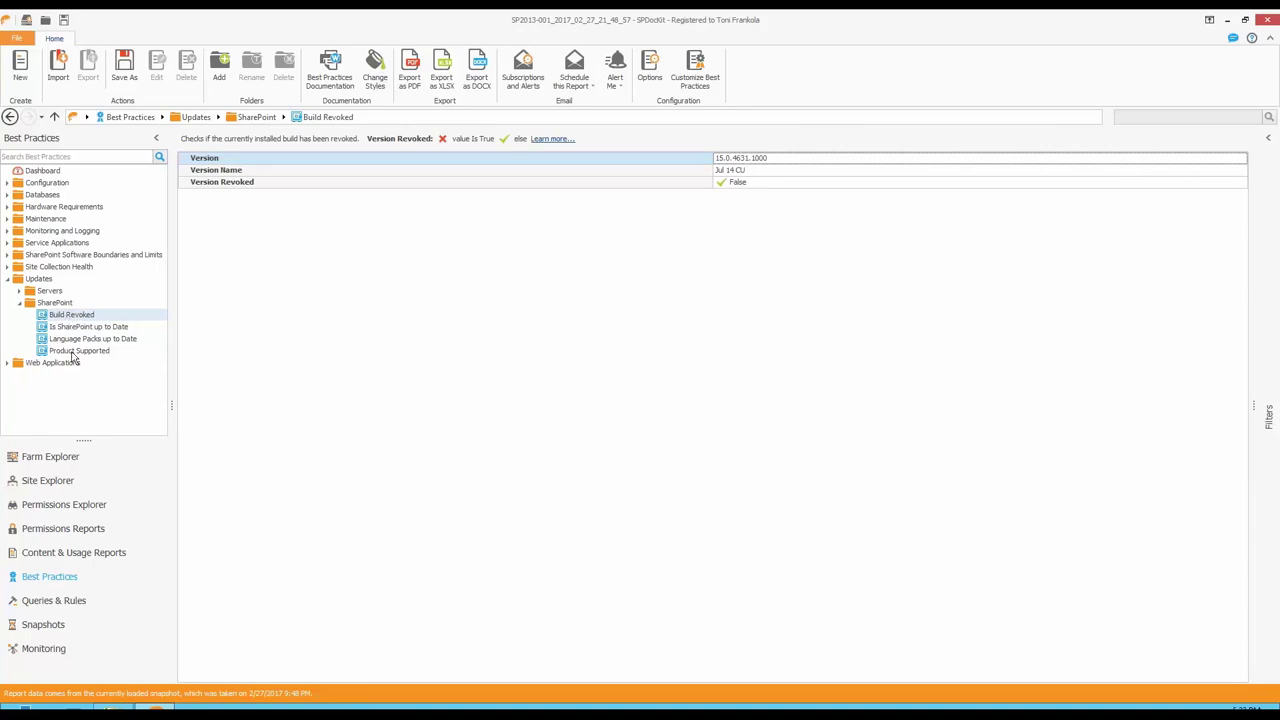
click(72, 352)
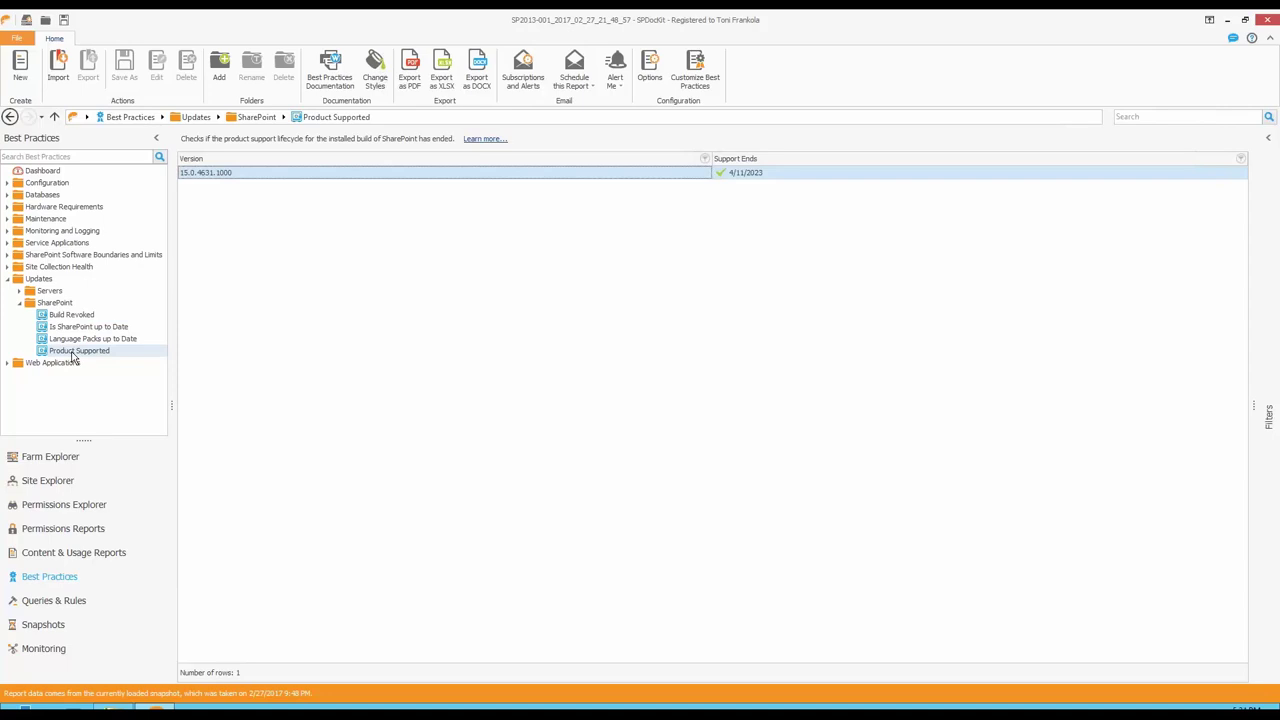
click(20, 291)
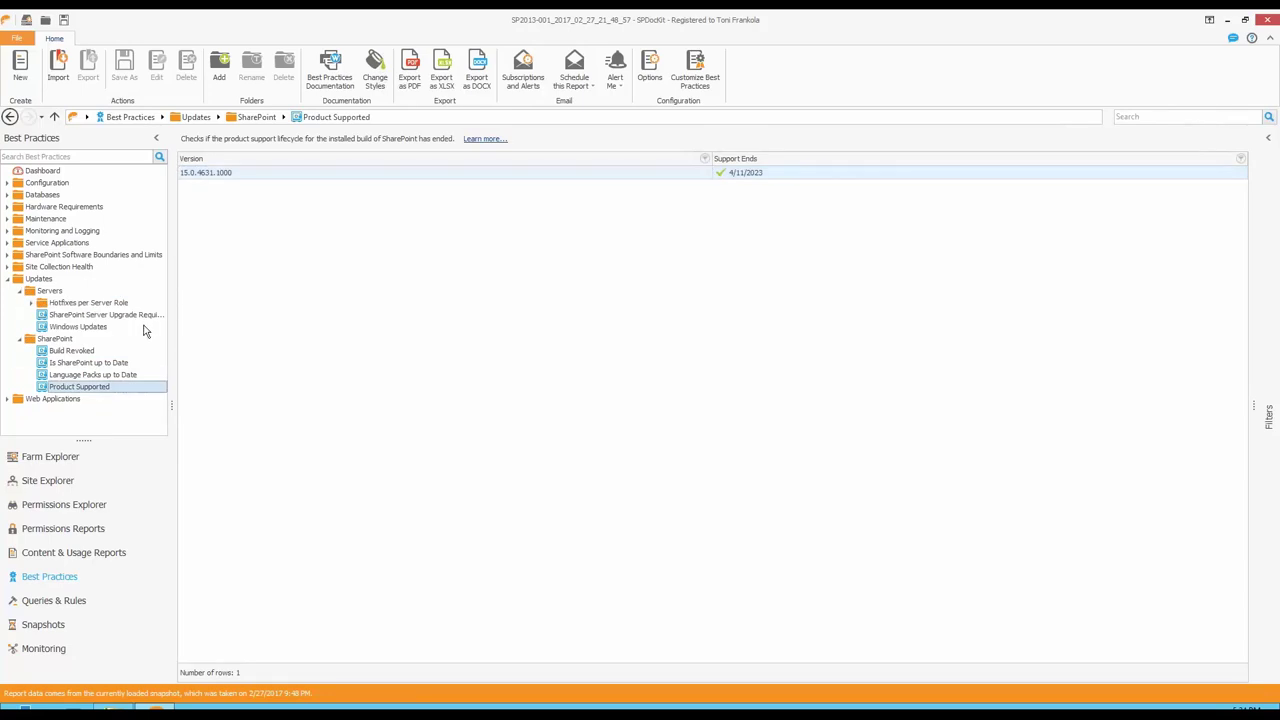
Step: Check the SharePoint Server Upgrade Required report and the Solution Assembly Deployment Valid report under Configuration, and widen the Best Practices tree
click(139, 316)
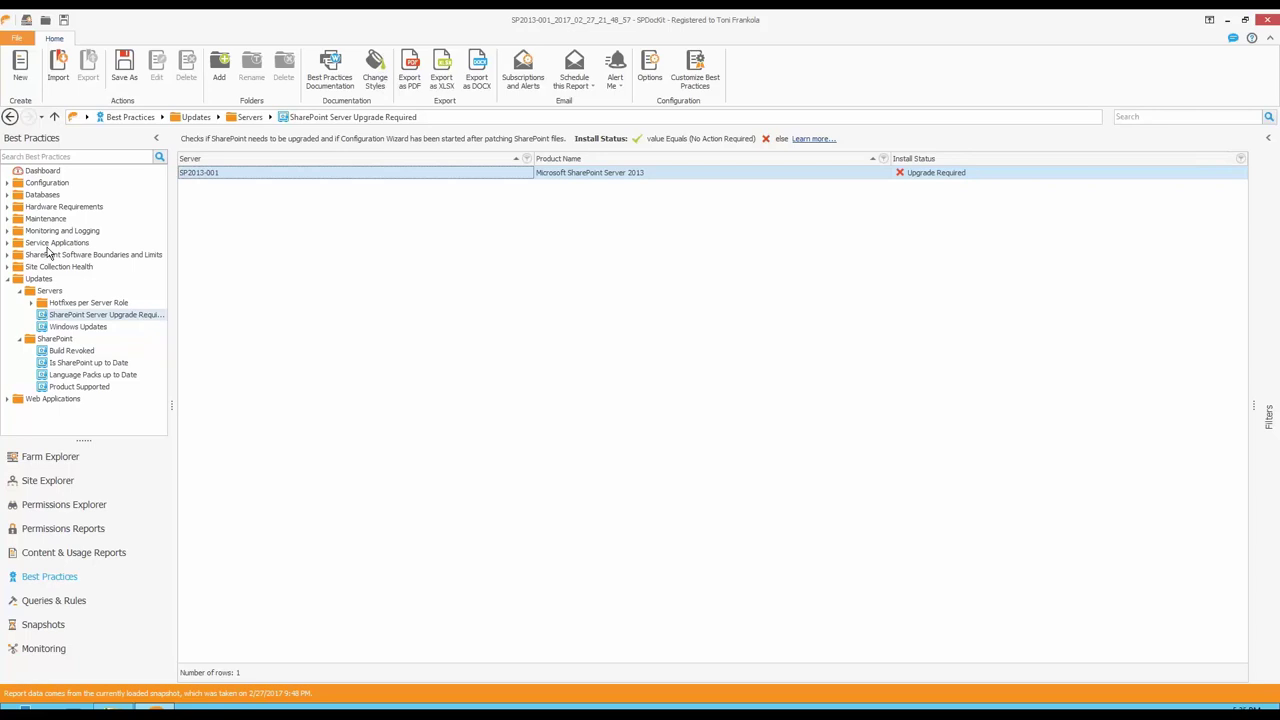
click(8, 279)
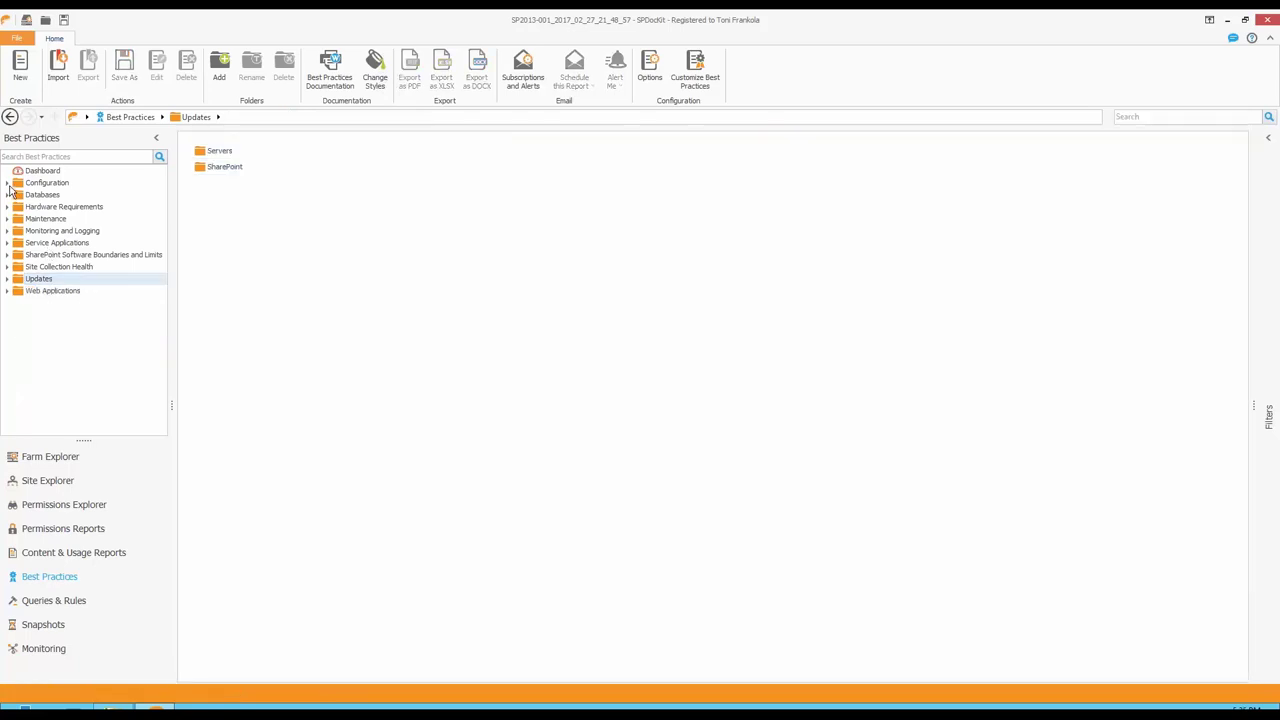
click(7, 183)
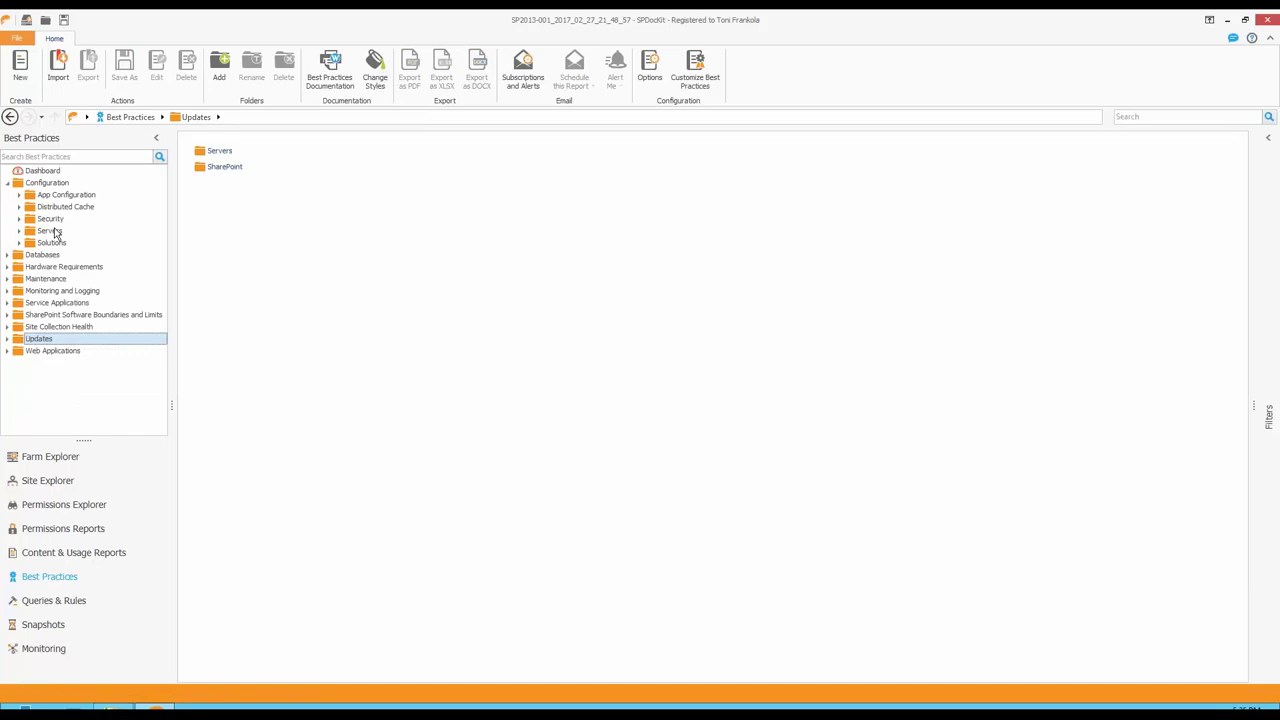
click(19, 243)
click(66, 258)
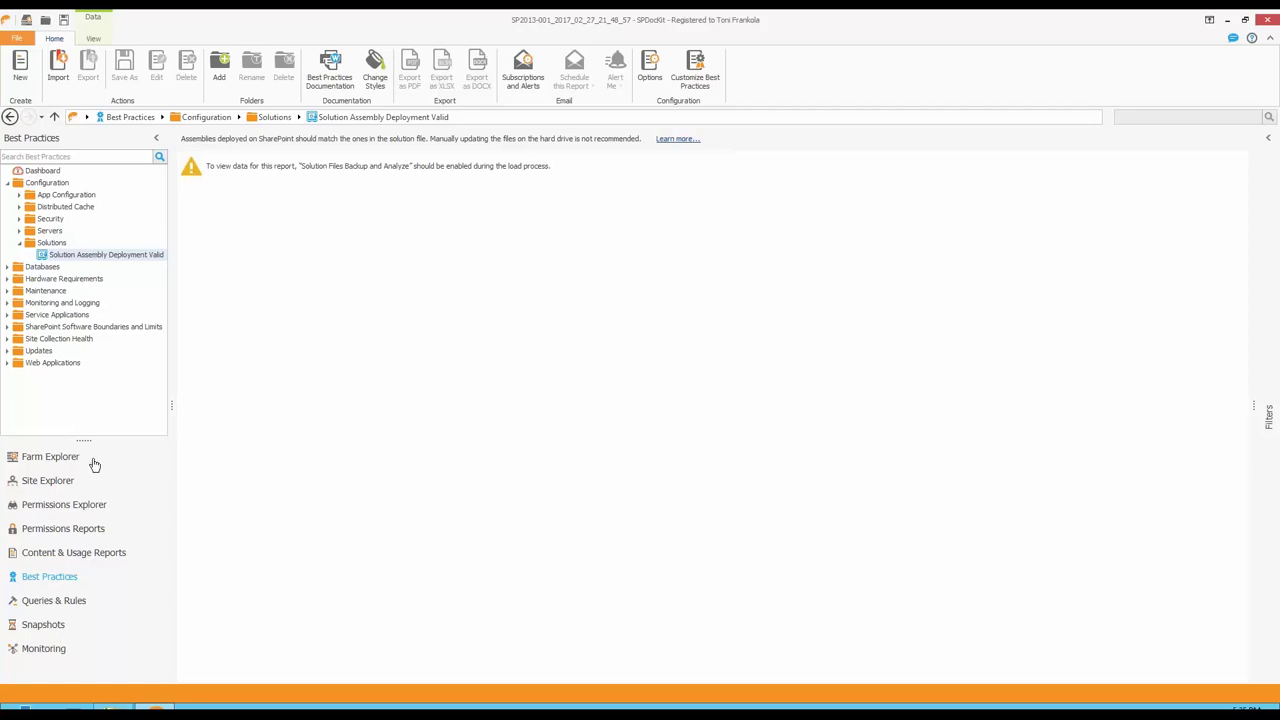
drag(171, 410, 221, 412)
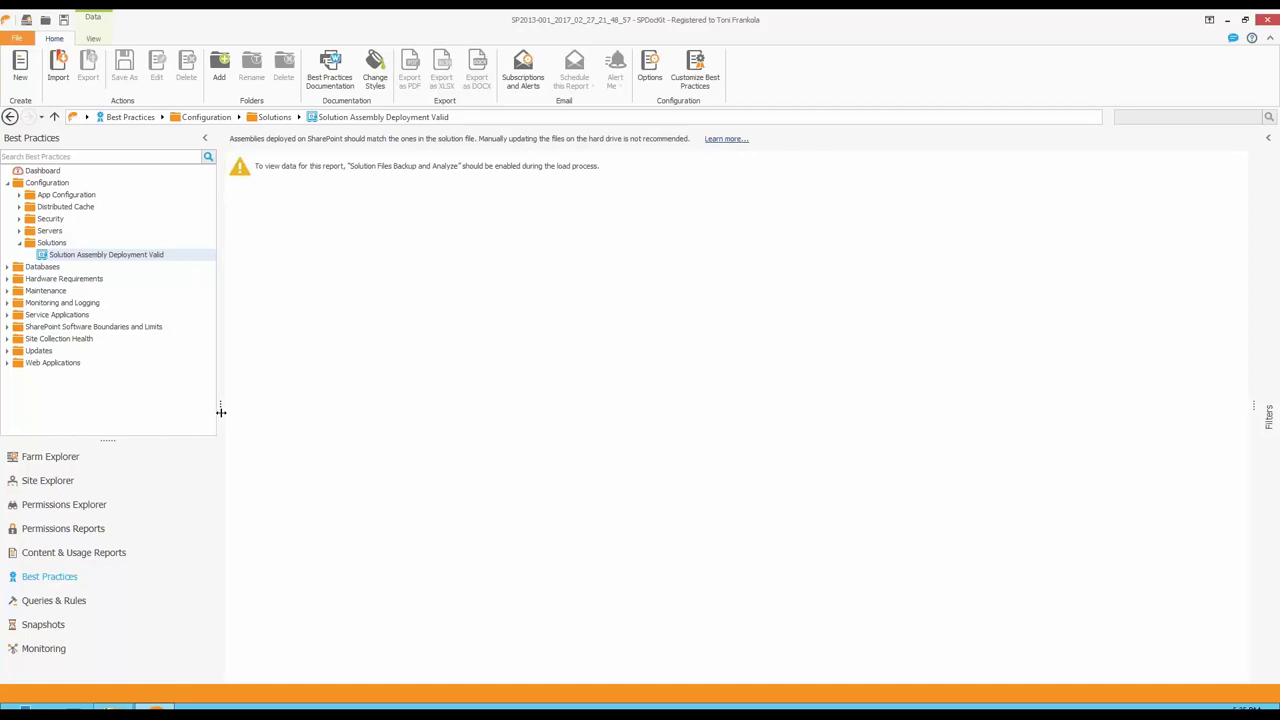
Step: Review the Site Collection Health reports covering duplicate IDs for farm features, features, site collections and web application features, plus Site Collection Upgrade
click(7, 339)
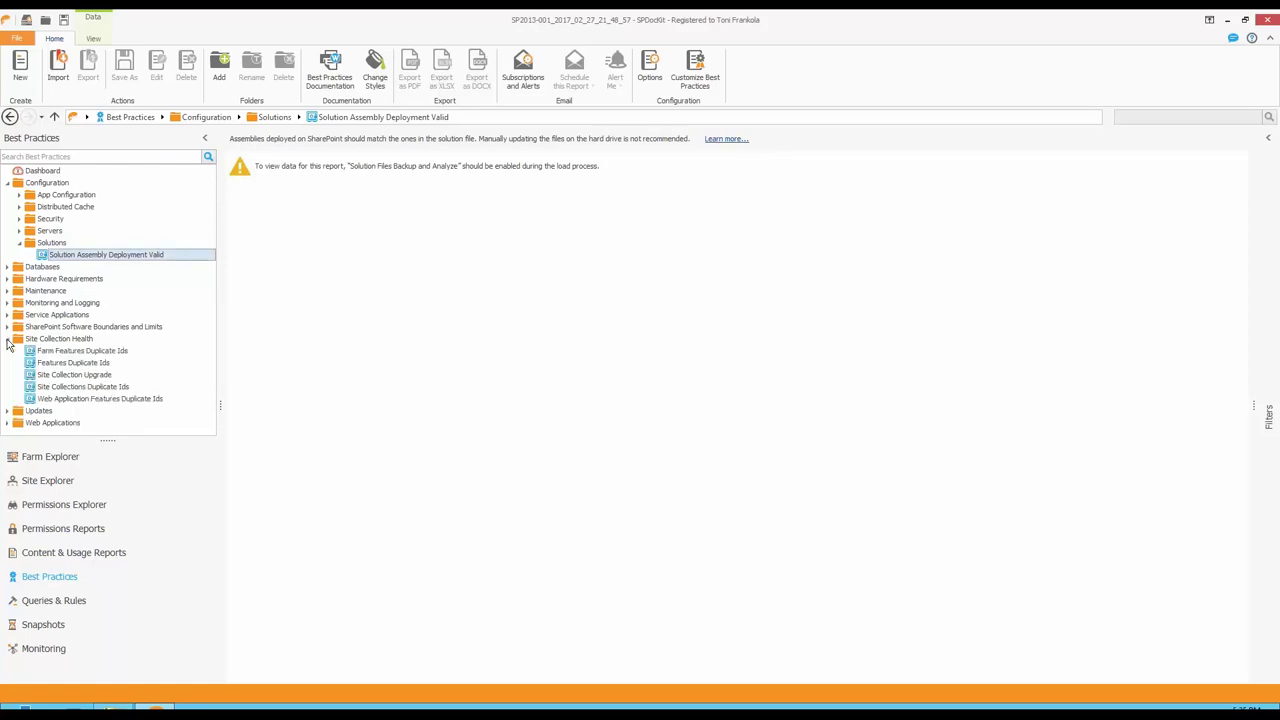
click(57, 351)
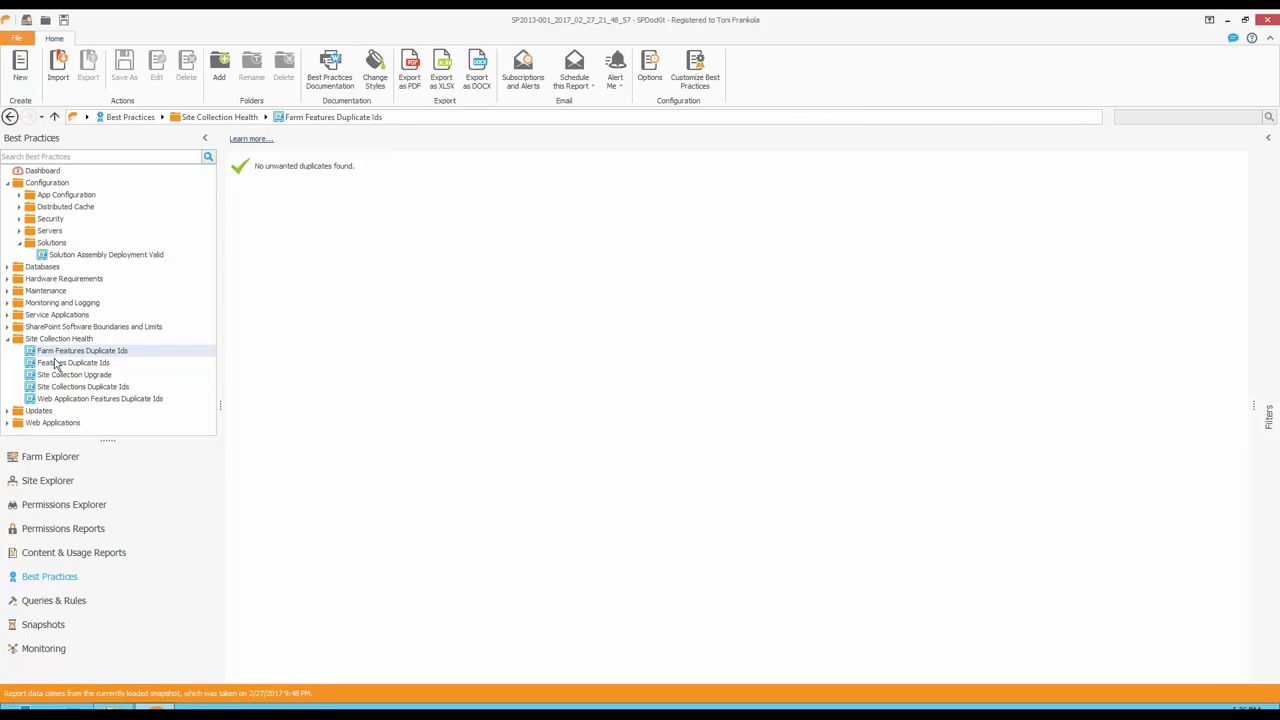
click(50, 364)
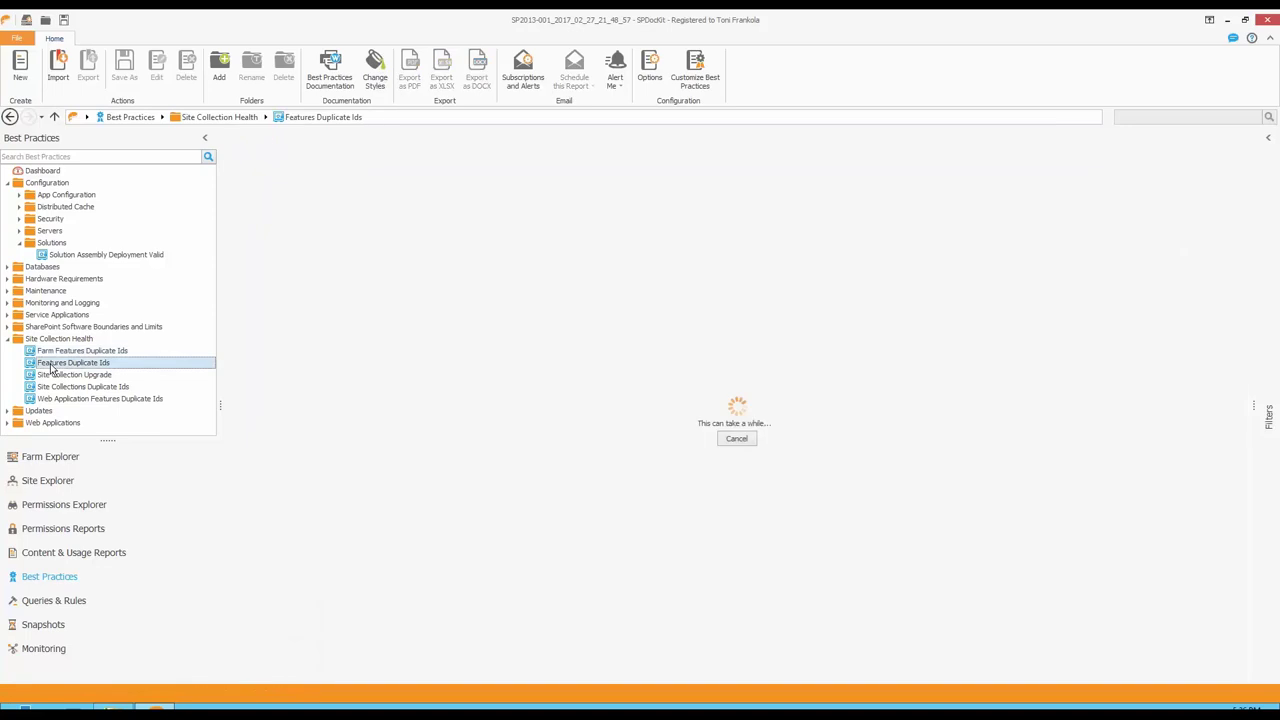
click(54, 375)
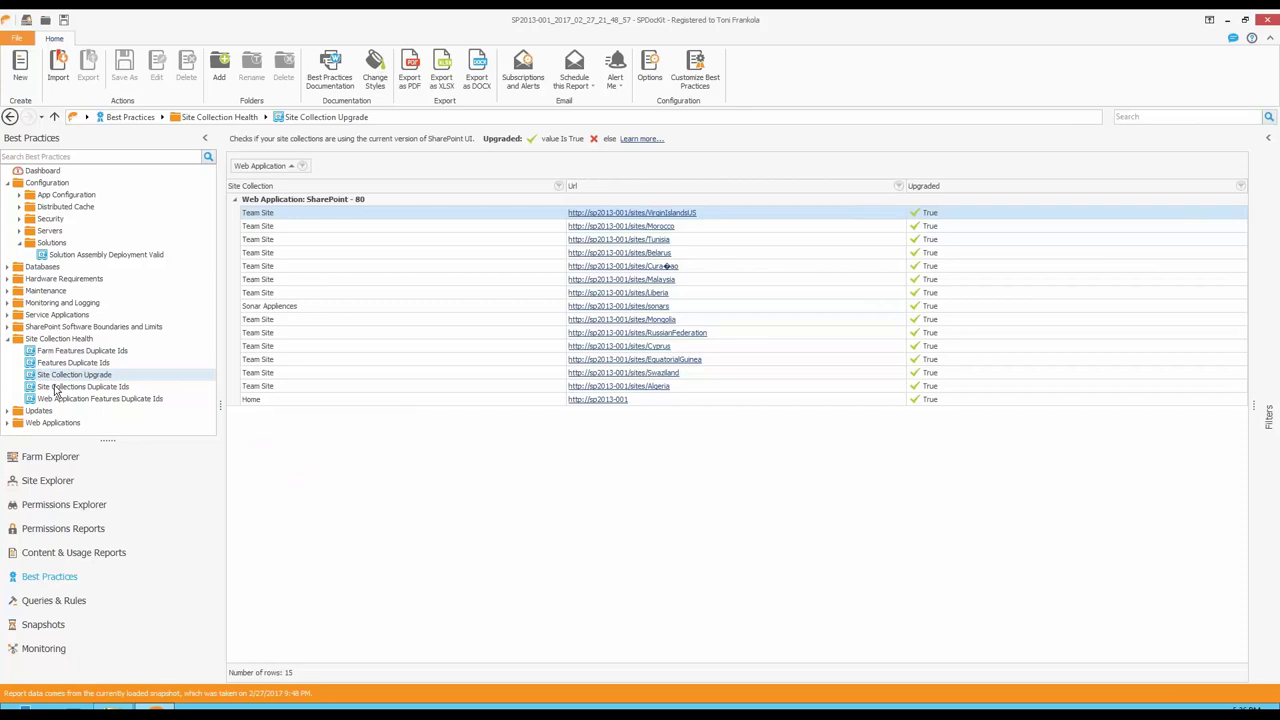
click(56, 388)
click(56, 400)
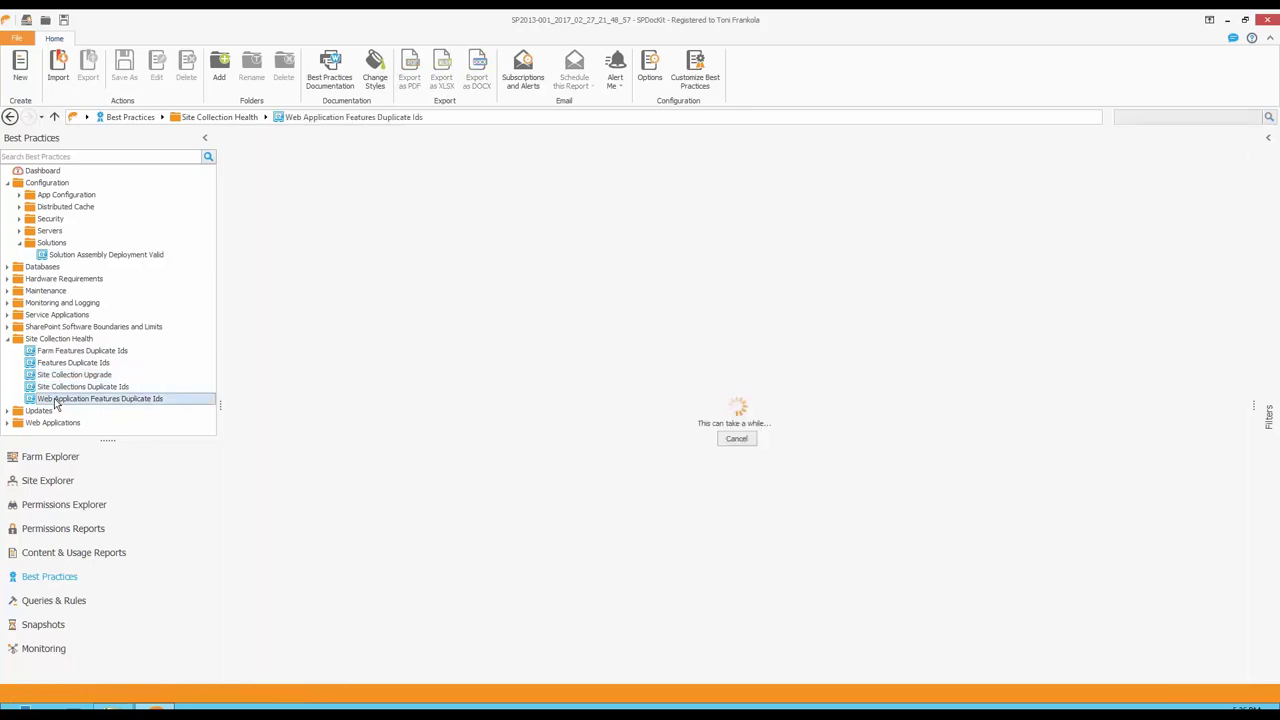
click(59, 390)
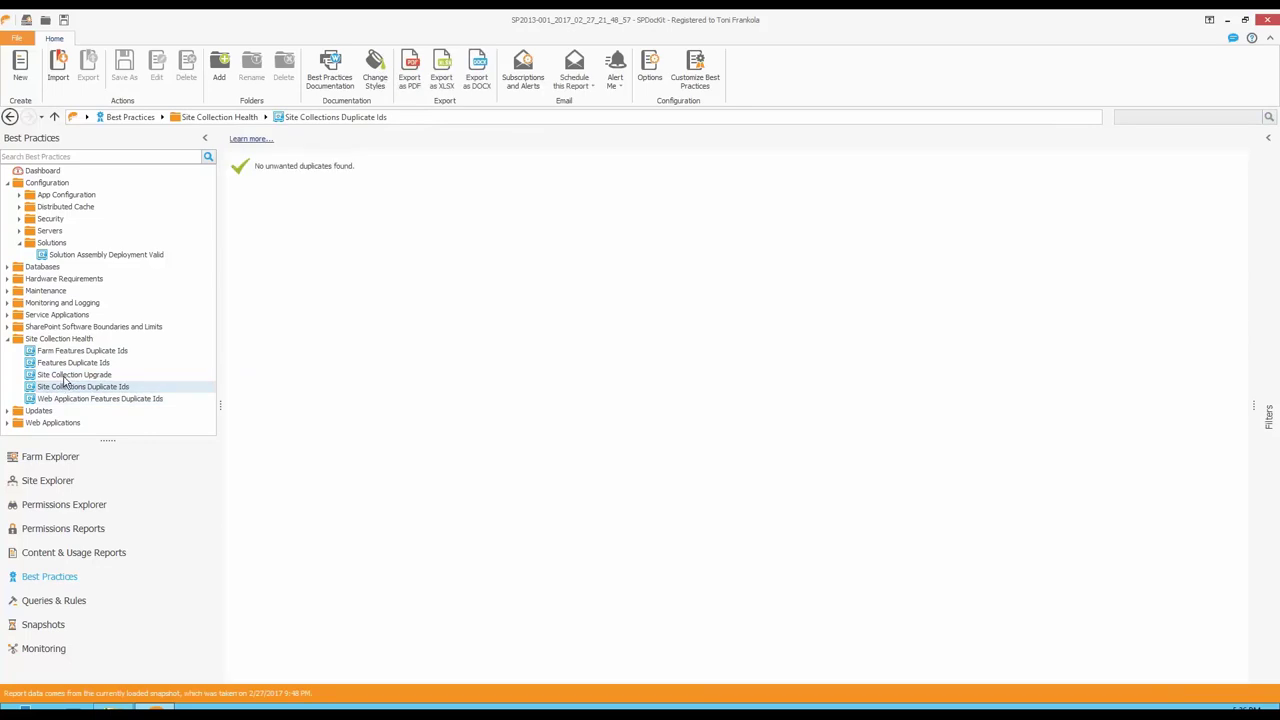
click(66, 376)
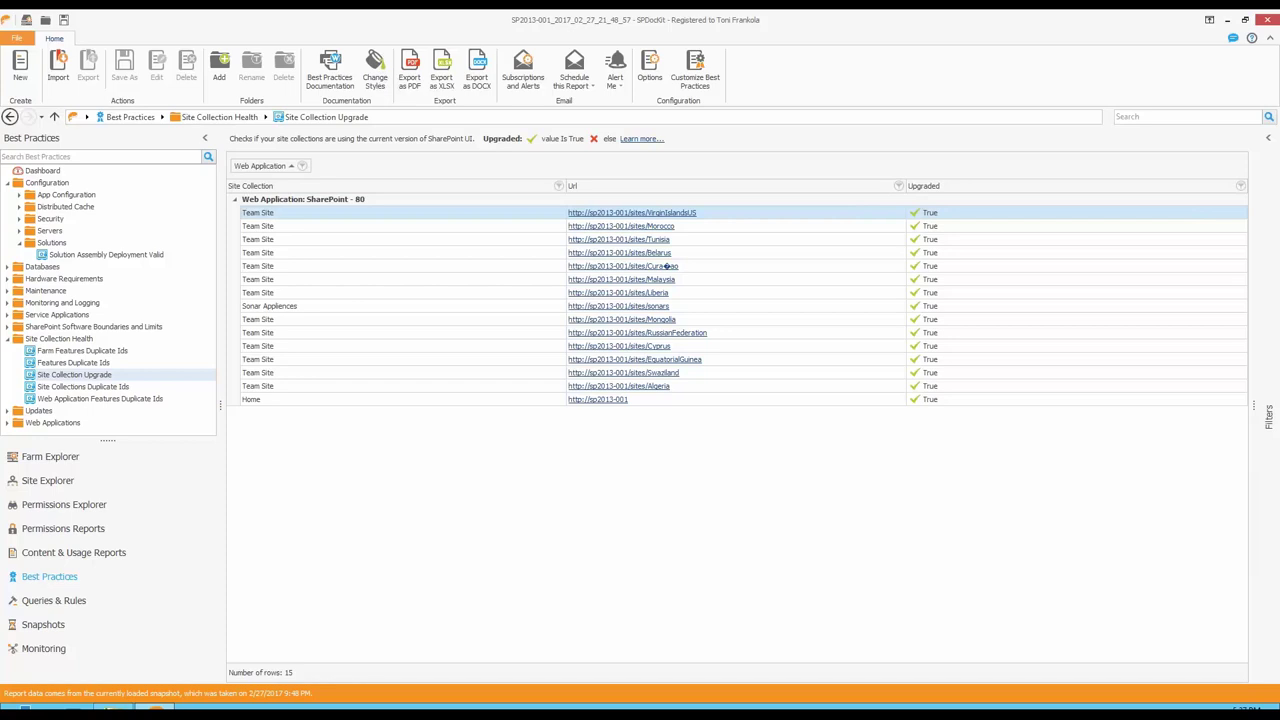
Step: Try to create the AutoSPInstaller XML configuration file from the currently loaded farm snapshot
click(55, 463)
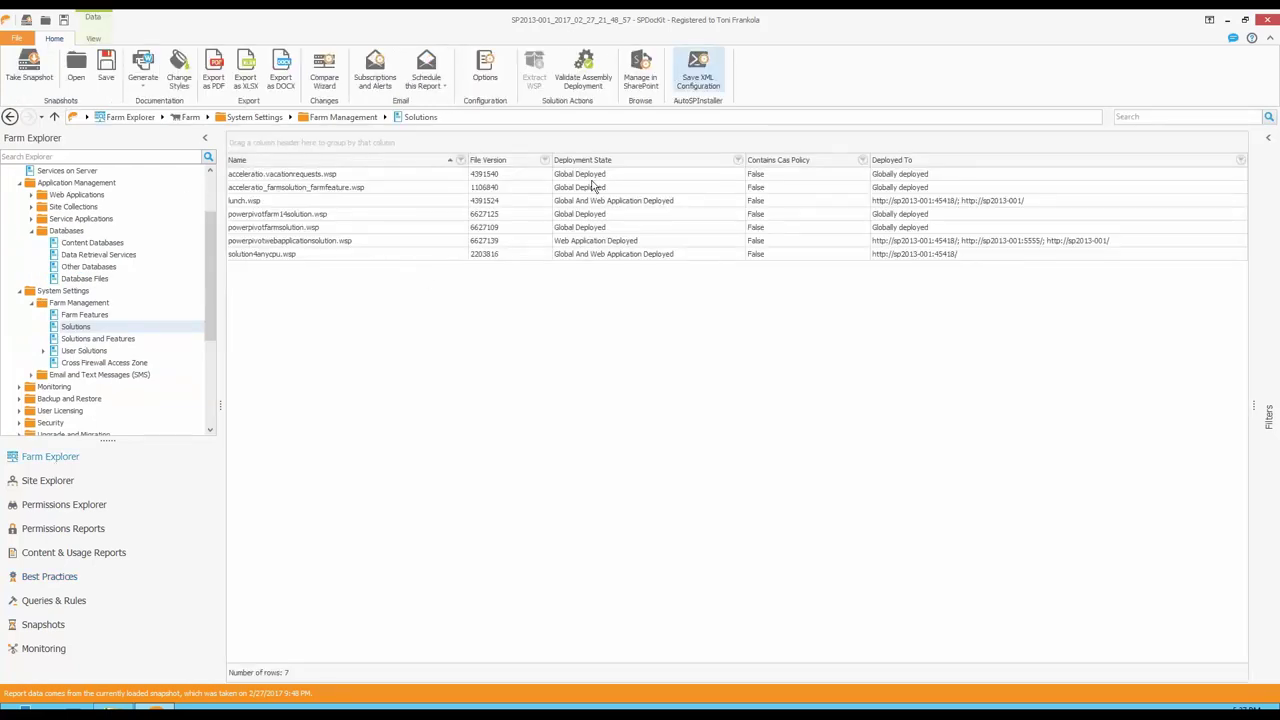
click(709, 78)
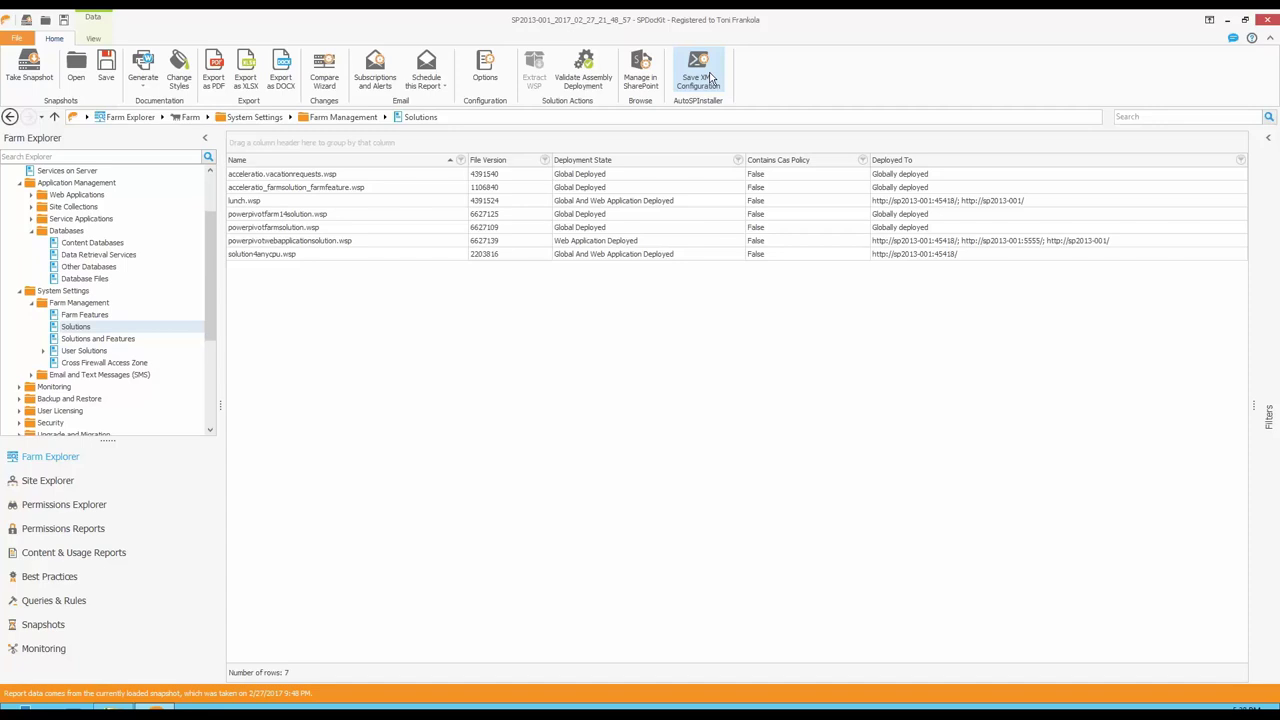
click(710, 78)
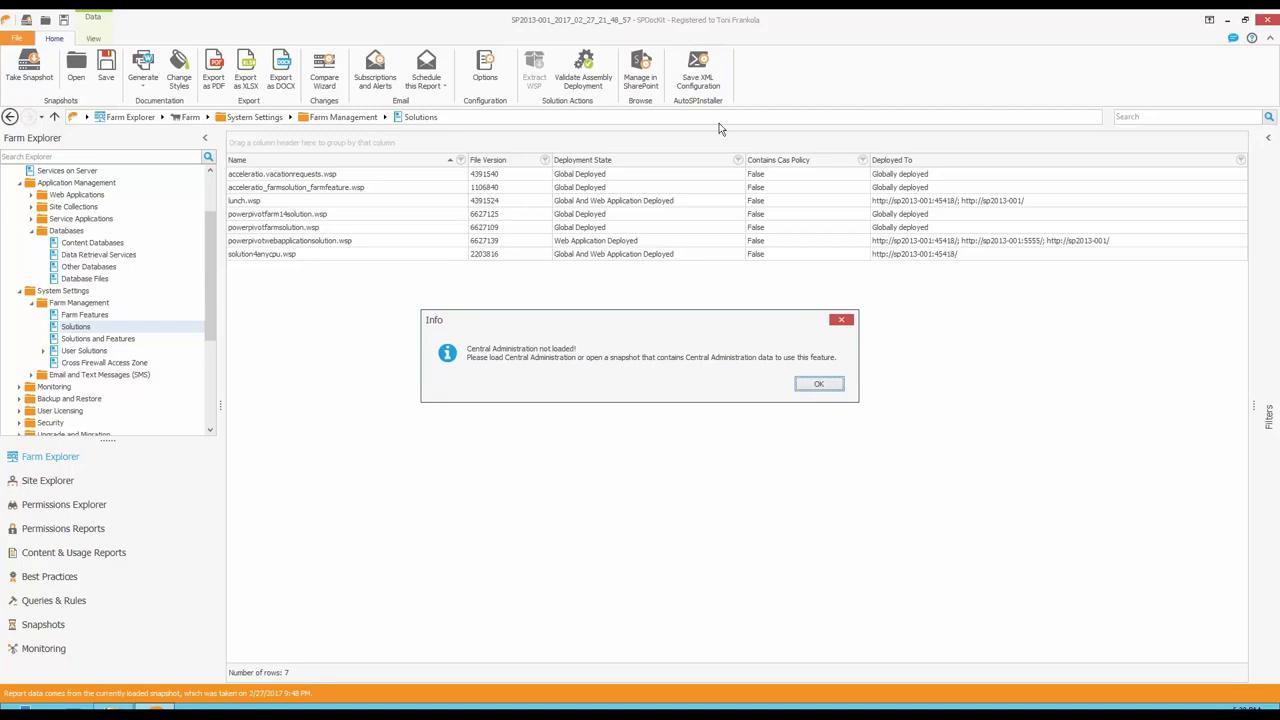
click(809, 386)
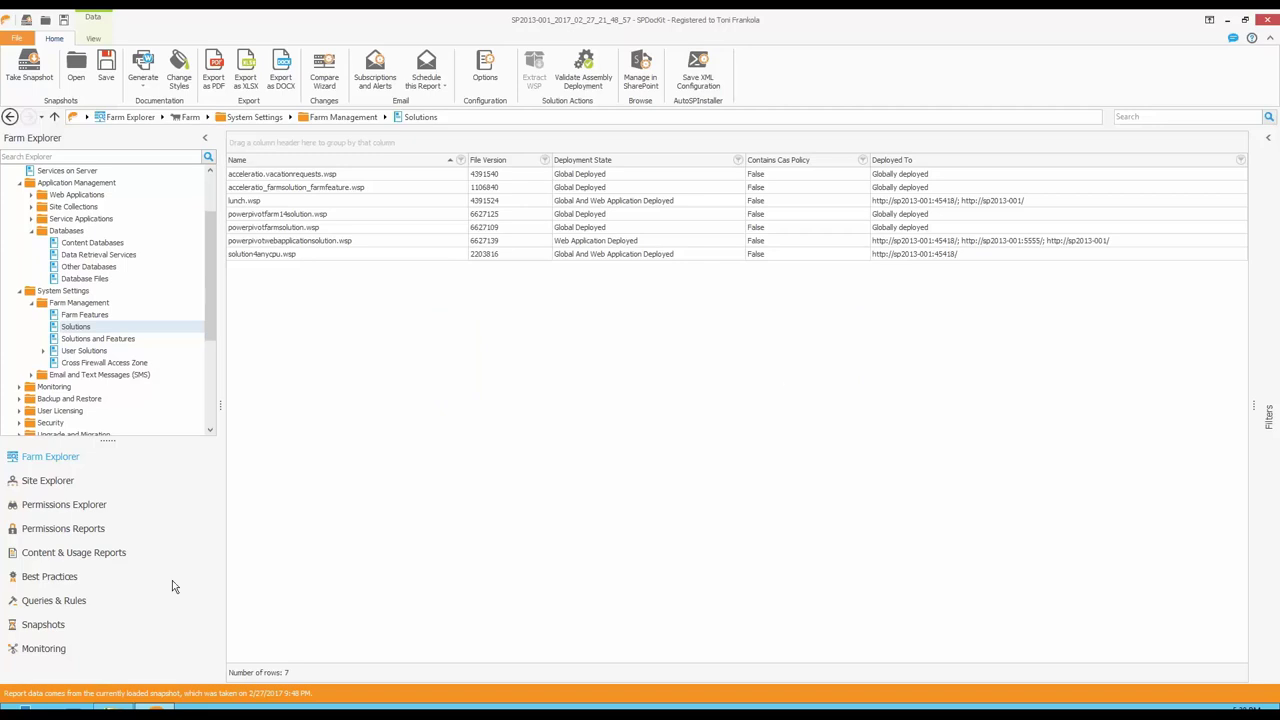
Step: Load the 2/27/2017 10:55 PM snapshot and start the AutoSPInstaller Configuration File Wizard, keeping the general settings and advancing to Farm Settings
click(57, 624)
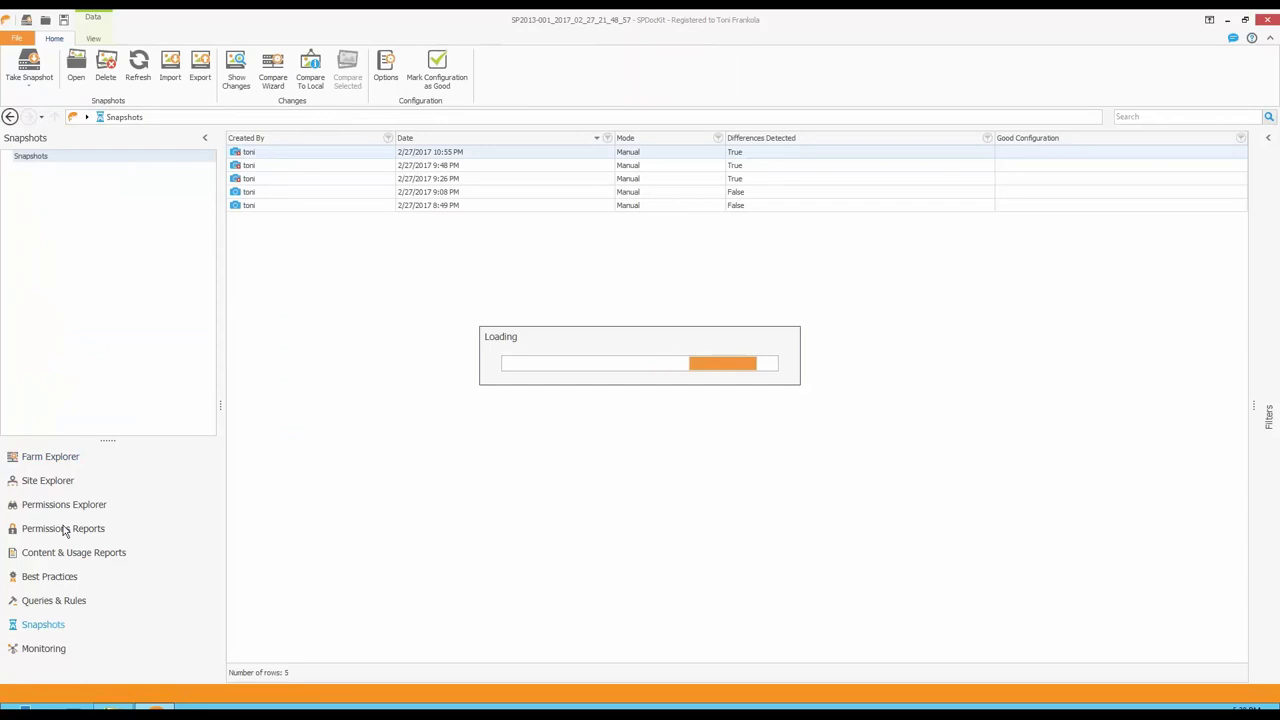
click(70, 463)
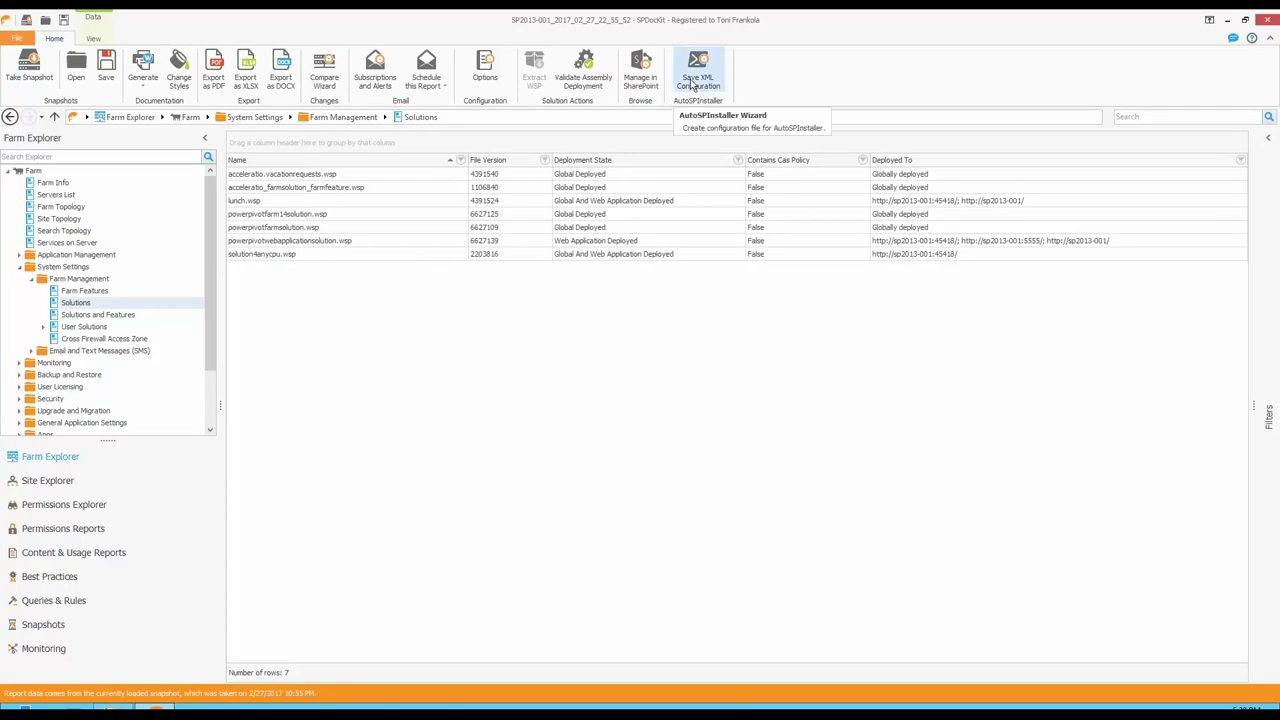
click(691, 85)
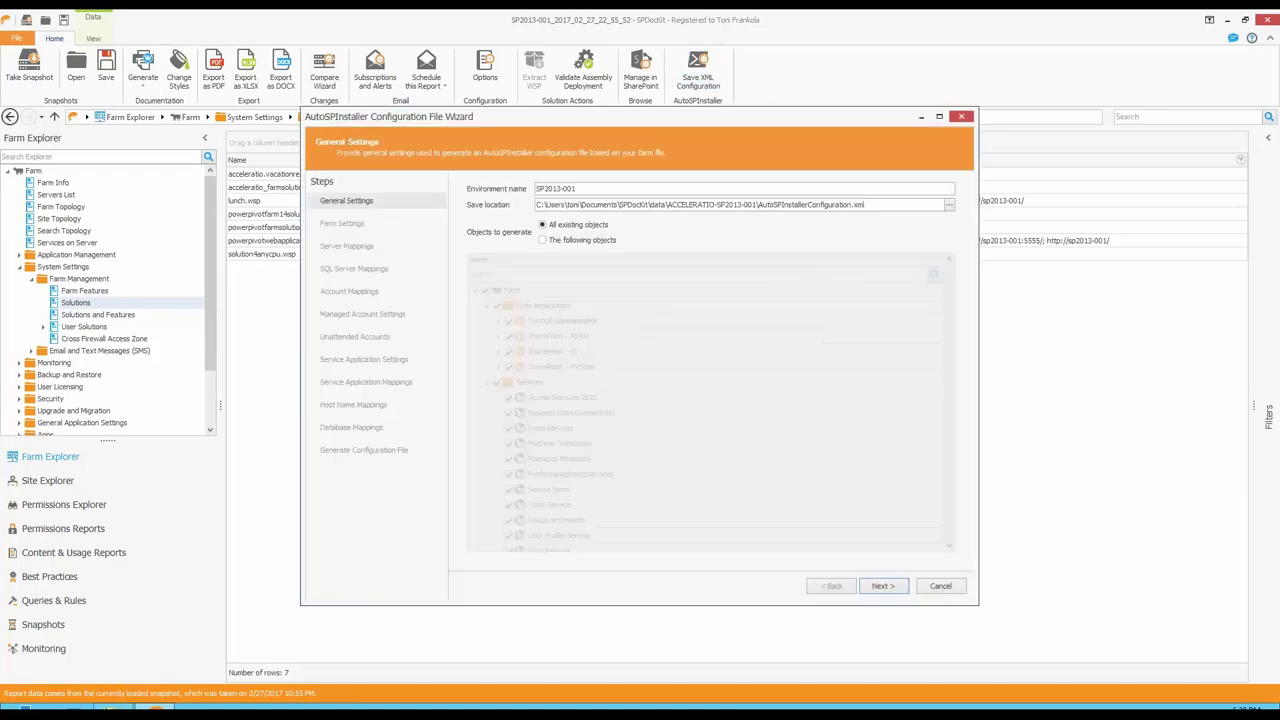
click(882, 588)
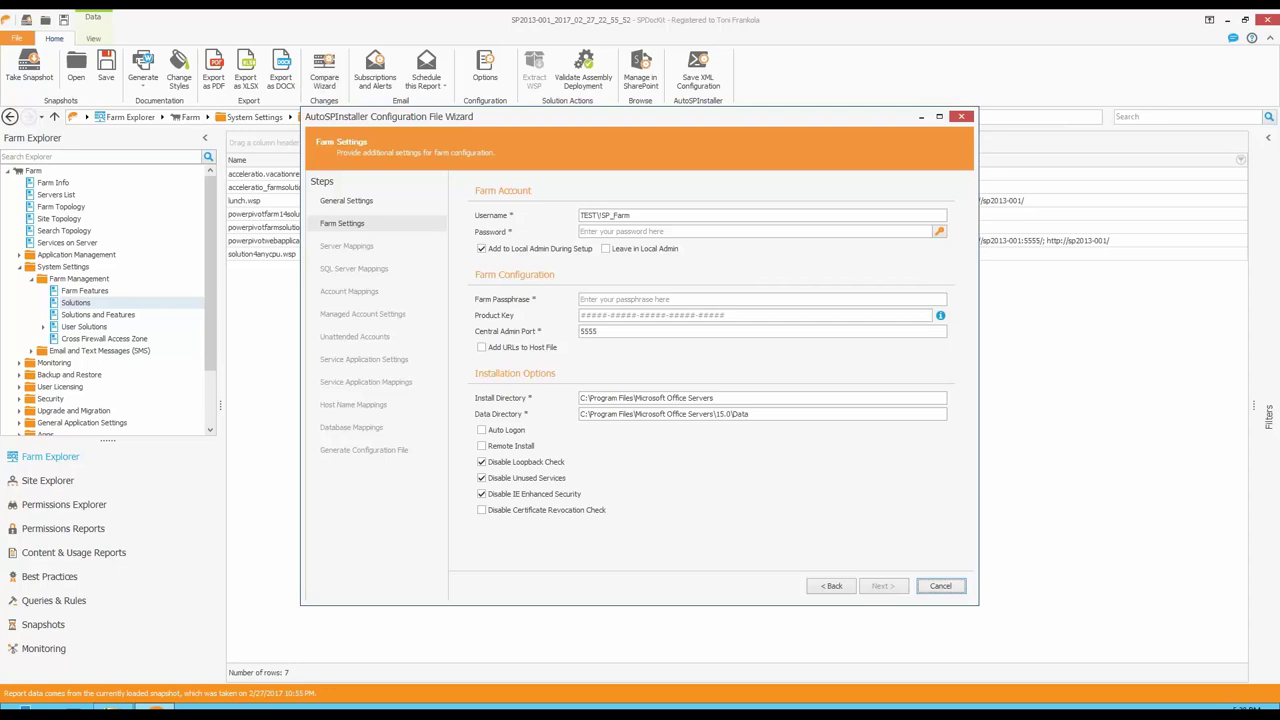
Step: Minimize the remote session and, in the Contoso-registered SPDocKit, generate the Content Type Usage report for SharePoint Internet - 82, site collection /sites/awesome-computers-inc
mouse_move(783, 20)
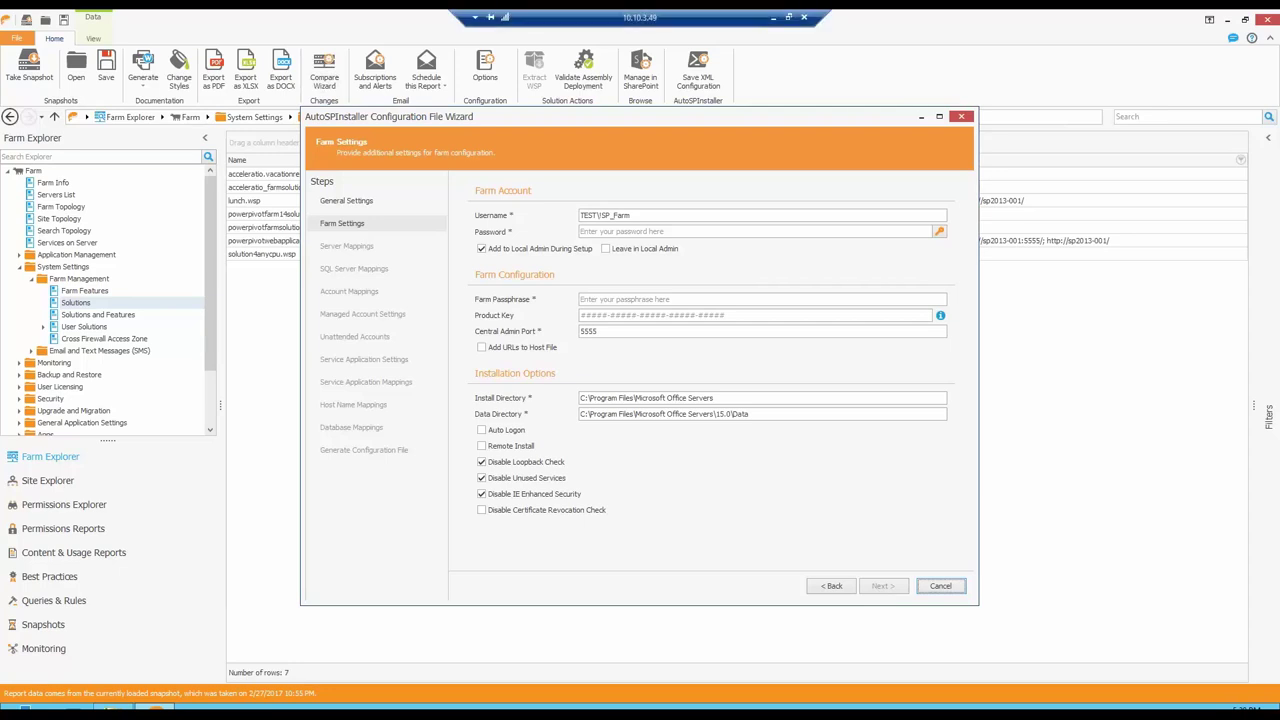
click(772, 20)
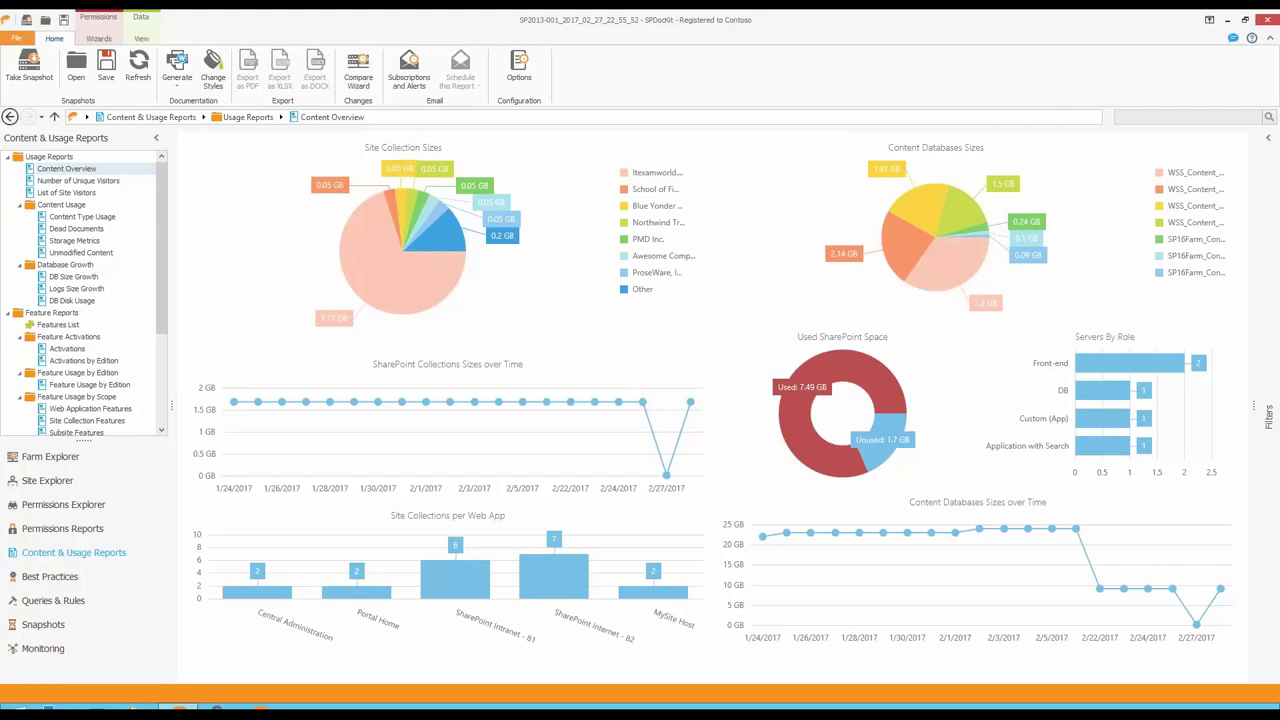
click(82, 217)
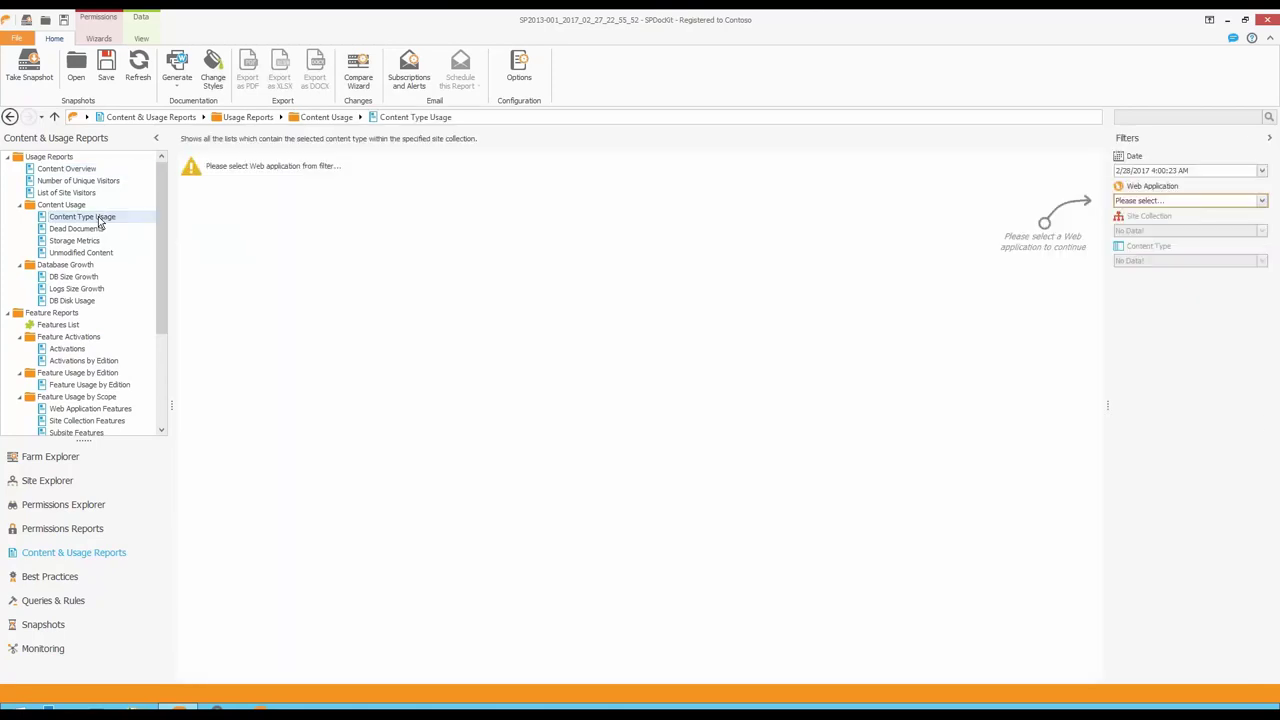
click(1167, 201)
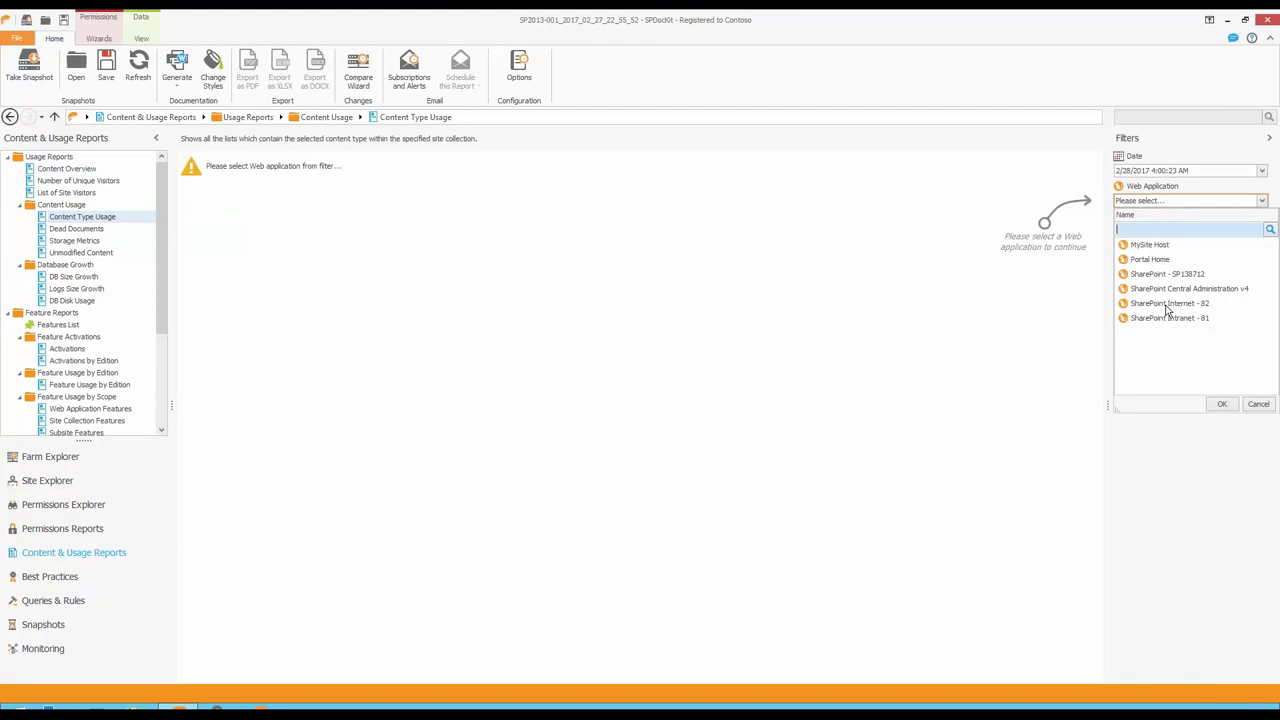
click(1168, 304)
click(1166, 231)
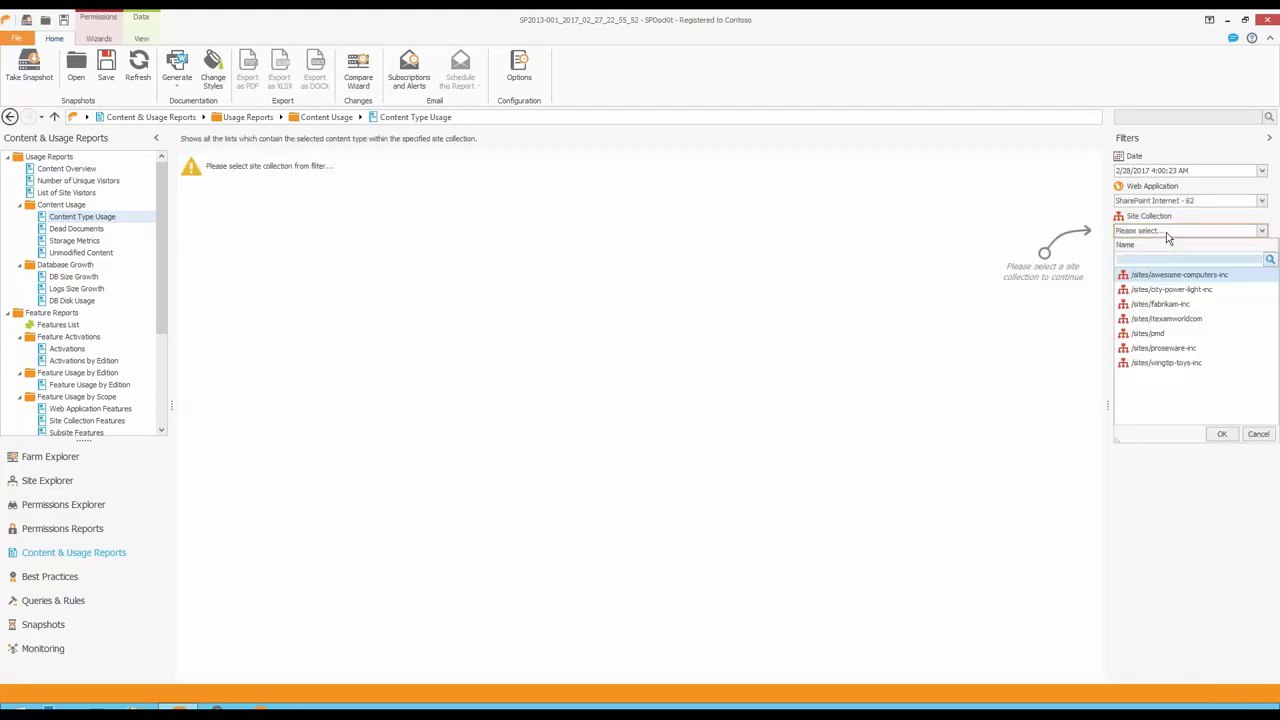
click(1162, 274)
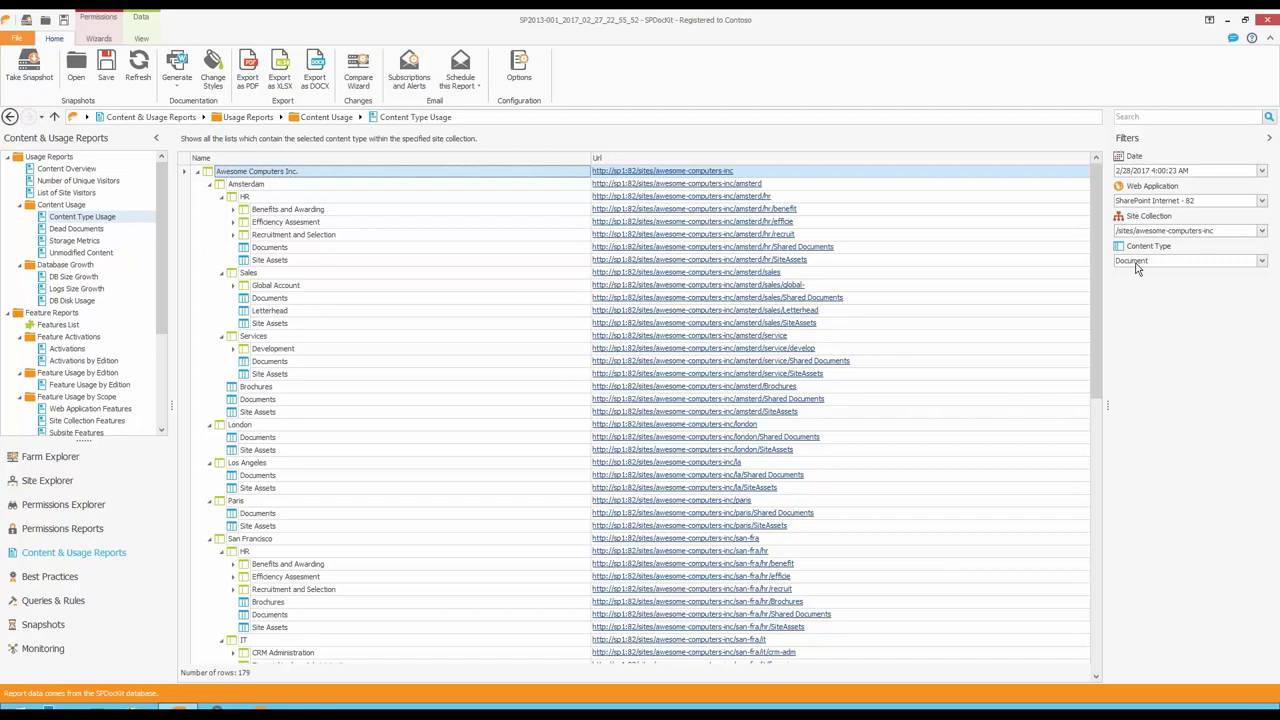
Step: Enlarge the content type list and filter the Content Type Usage report by Contoso Document
click(1136, 263)
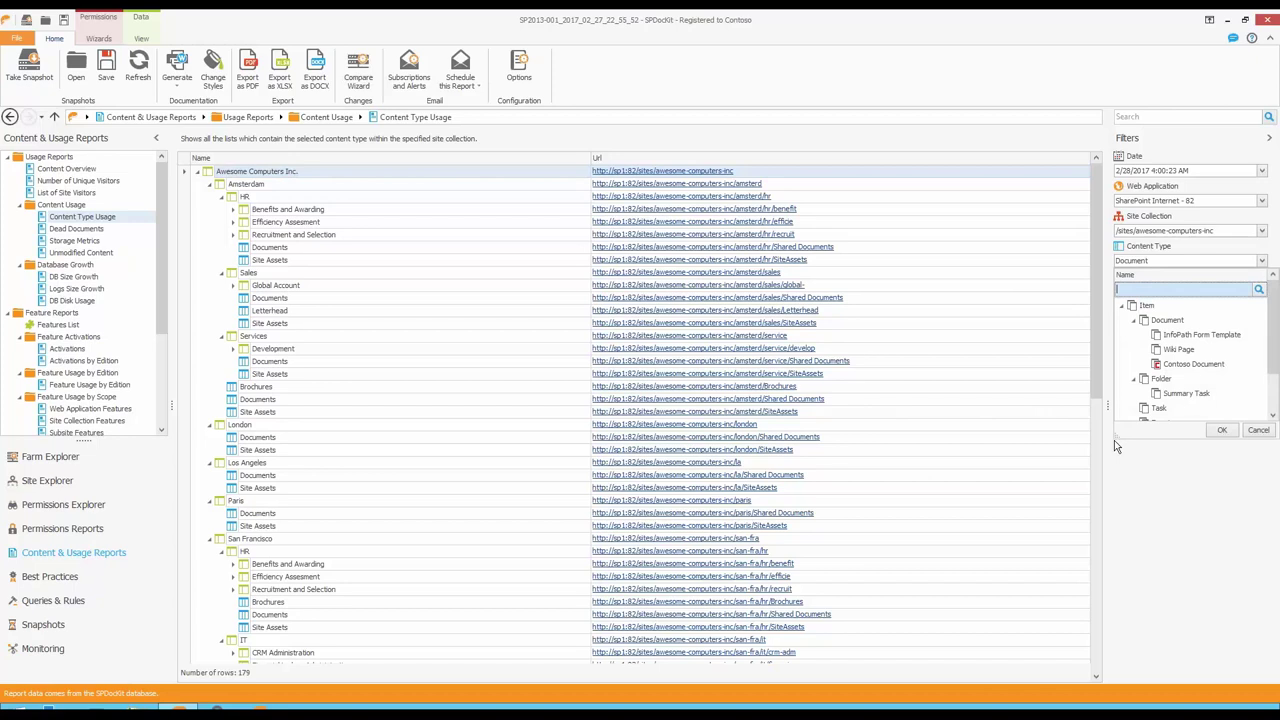
drag(1116, 433, 976, 573)
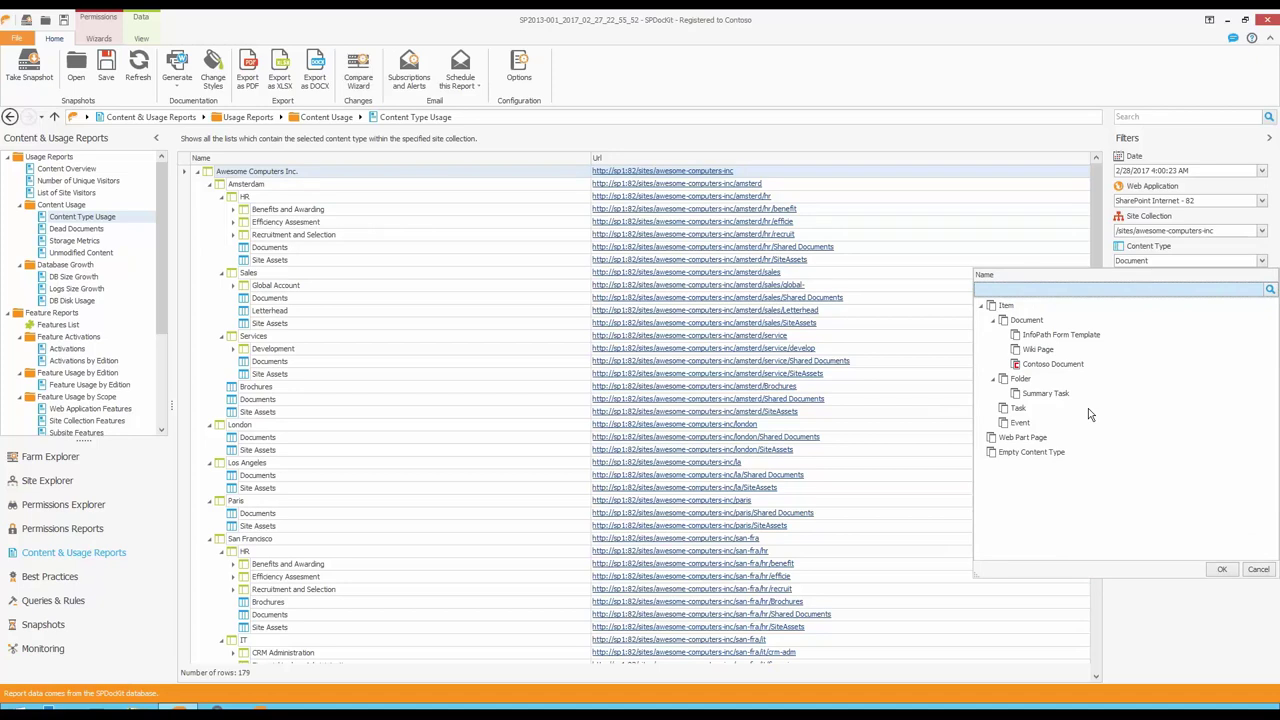
click(1037, 366)
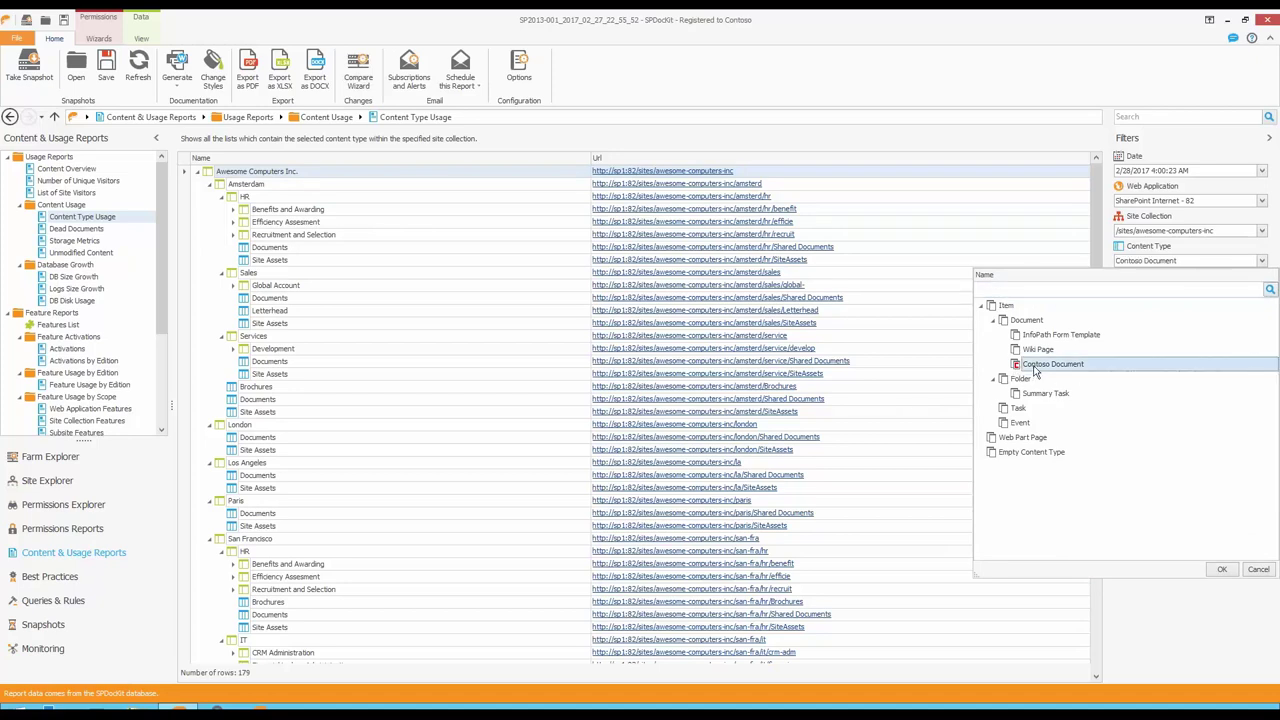
click(1221, 570)
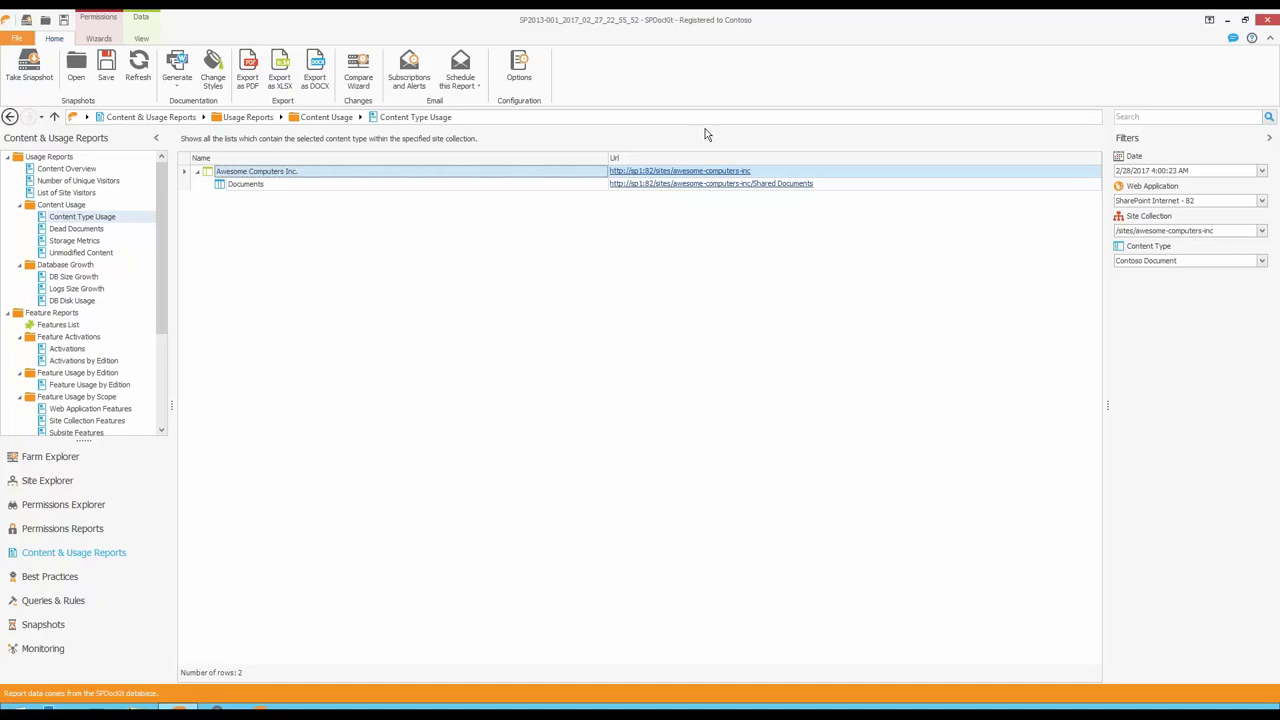
Step: Check the Dead Documents report and examine Storage Metrics for WSS_Content_Internet_82, drilling into /sites/awesome-computers-inc and its San Francisco site
click(70, 229)
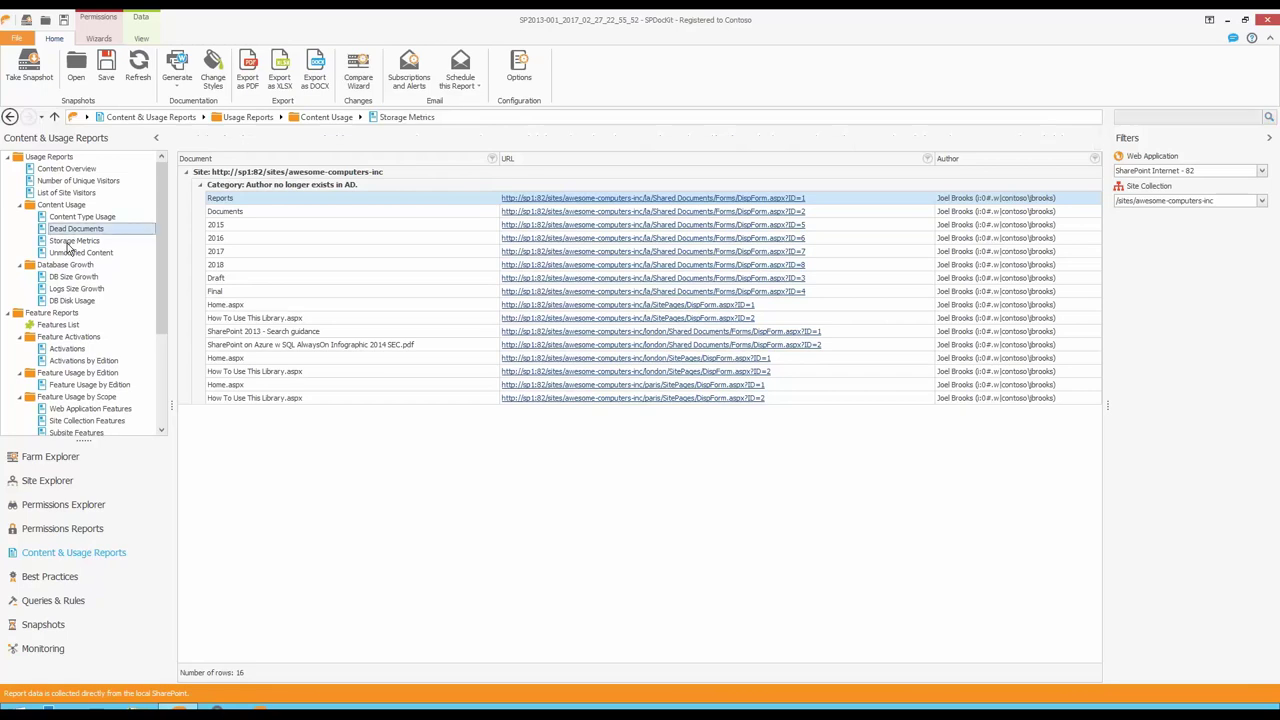
click(68, 243)
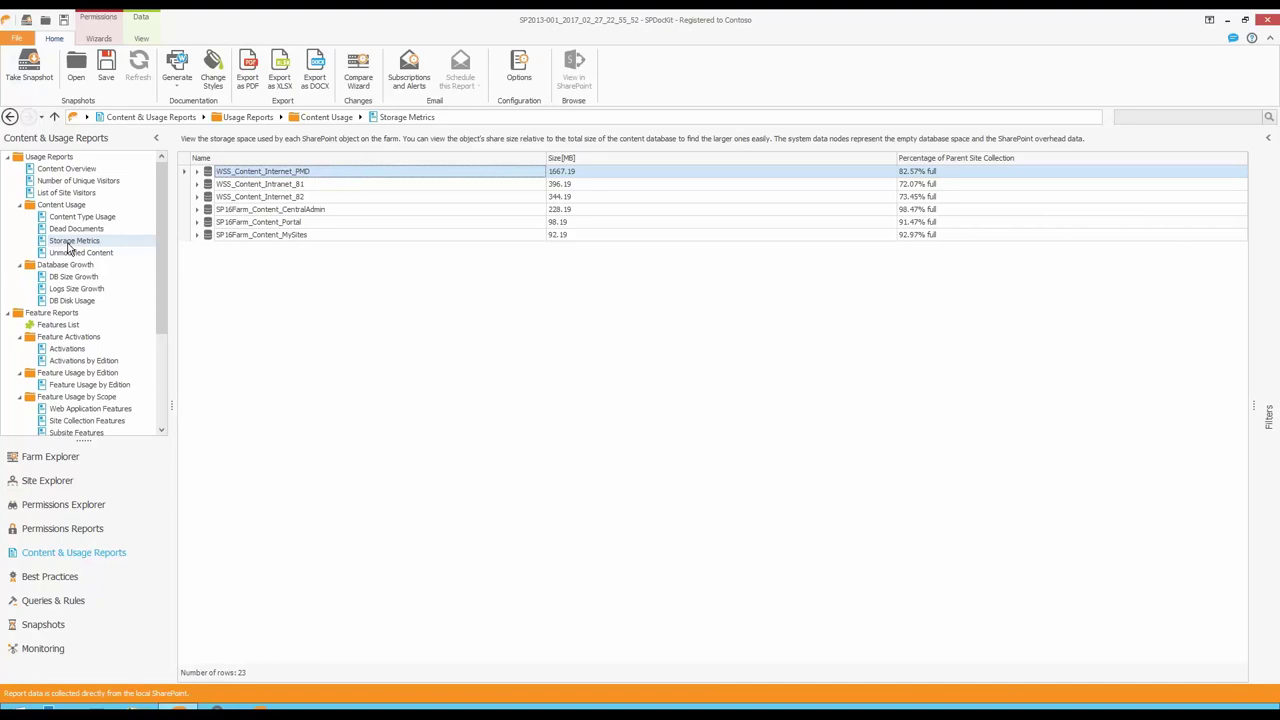
click(197, 197)
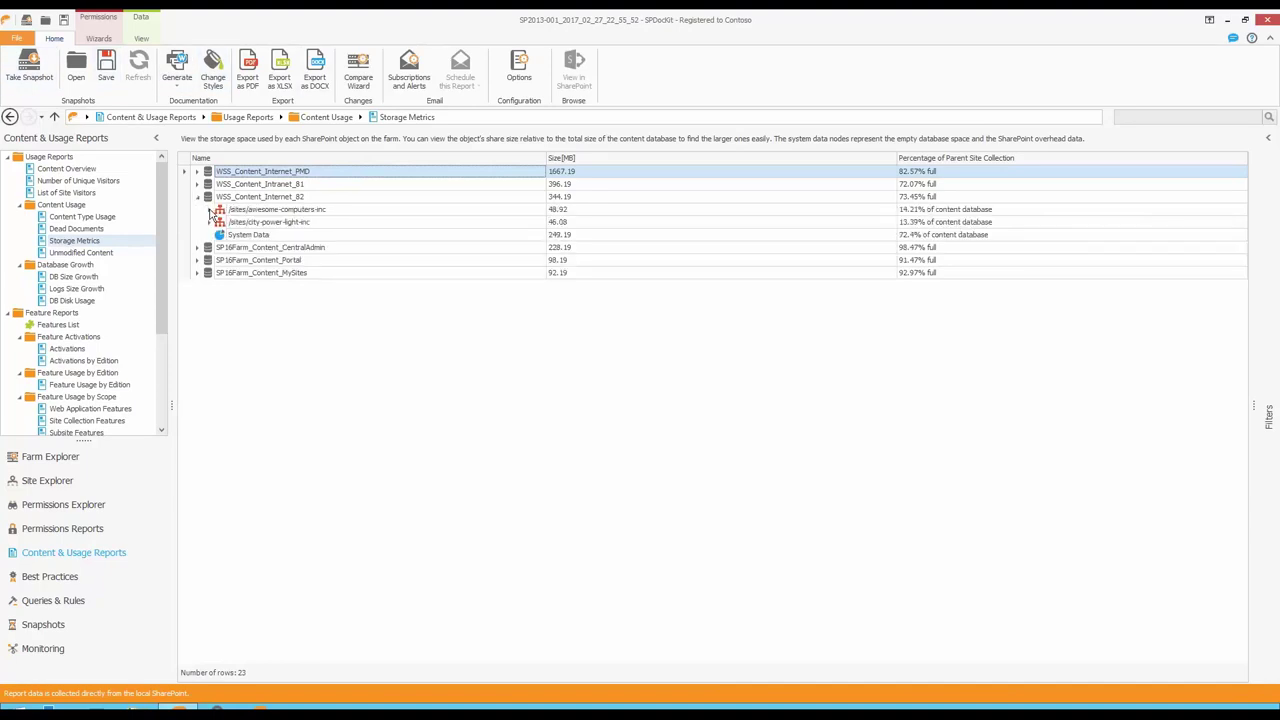
click(209, 211)
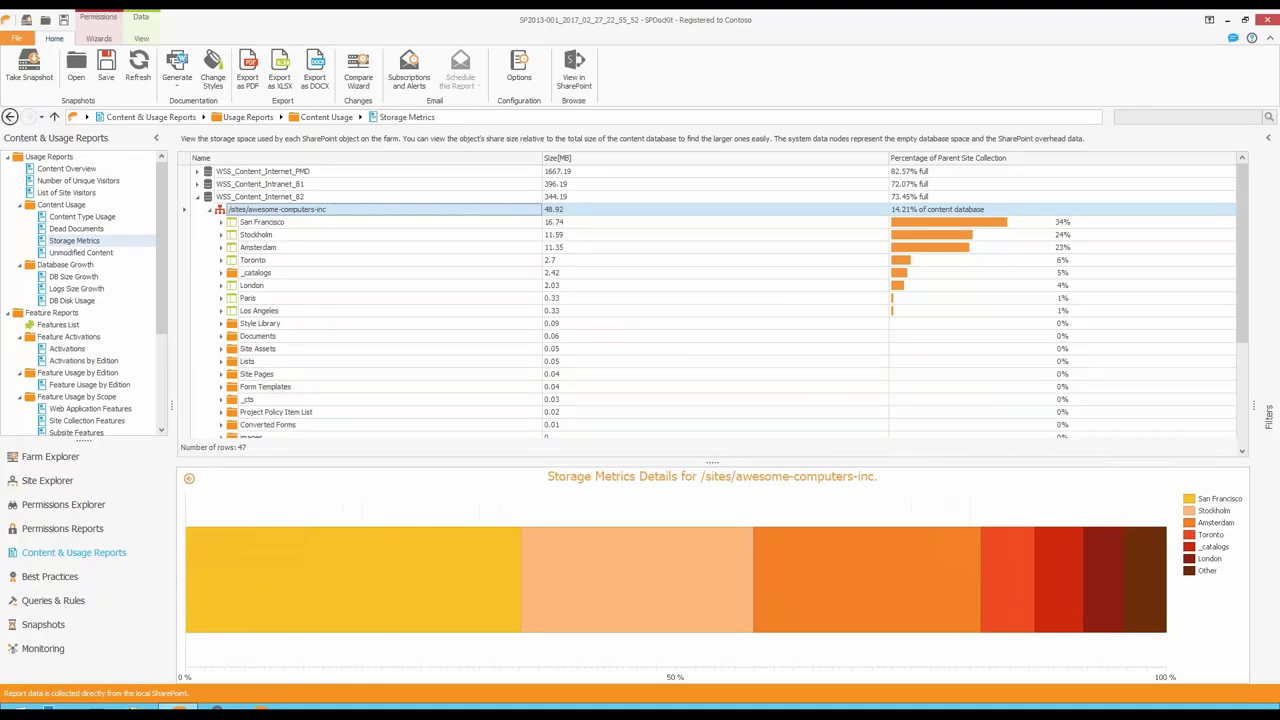
click(249, 224)
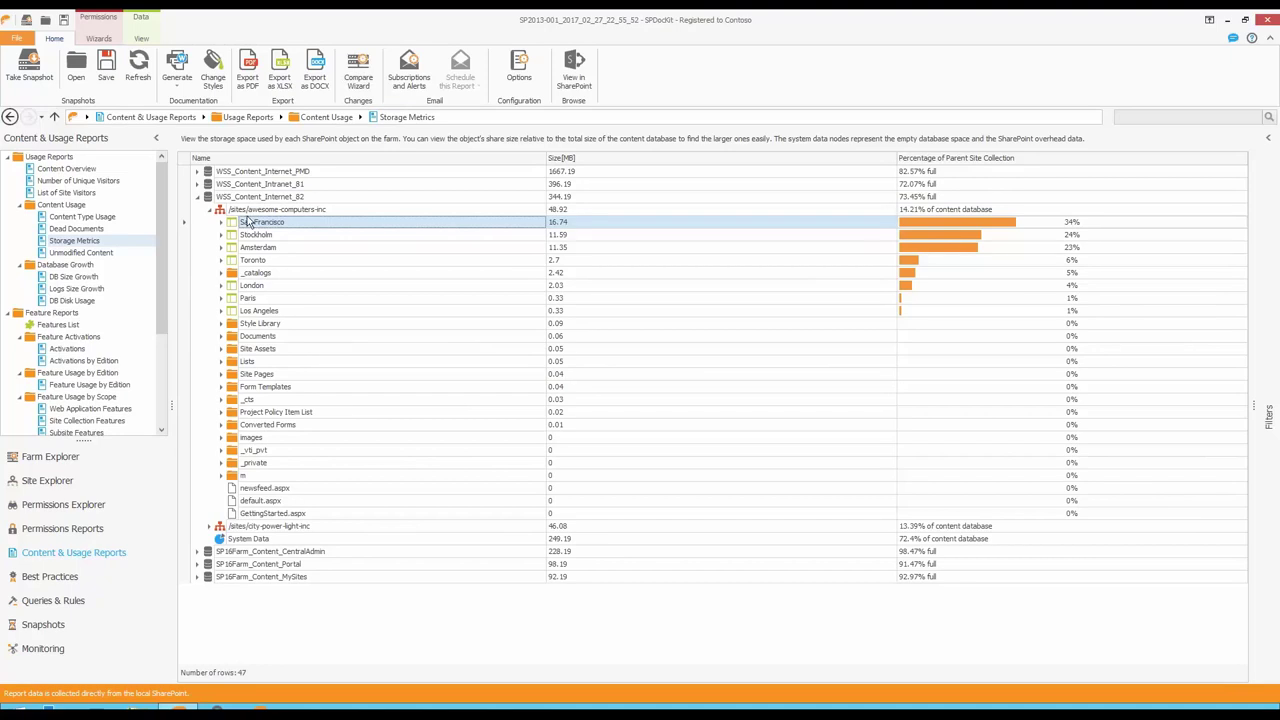
Step: Compare the storage breakdowns of /sites/awesome-computers-inc, WSS_Content_Internet_82 and the San Francisco site, including its IT subsite
click(248, 211)
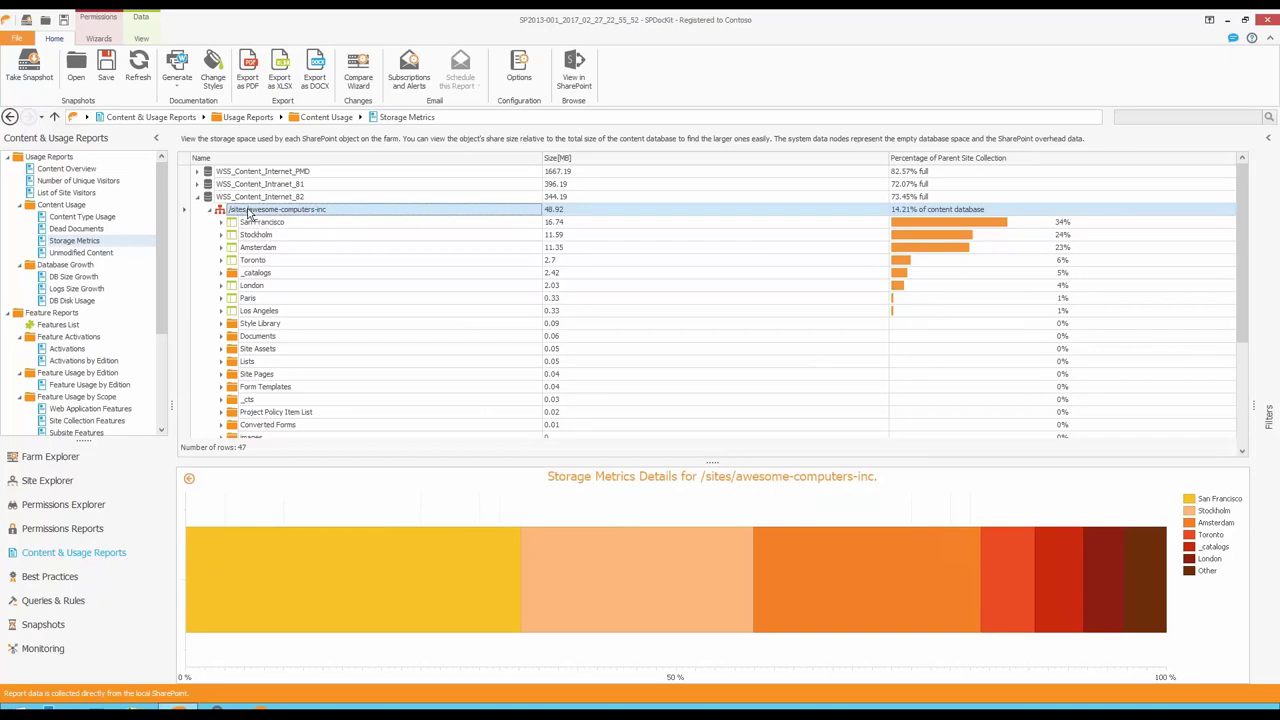
click(266, 198)
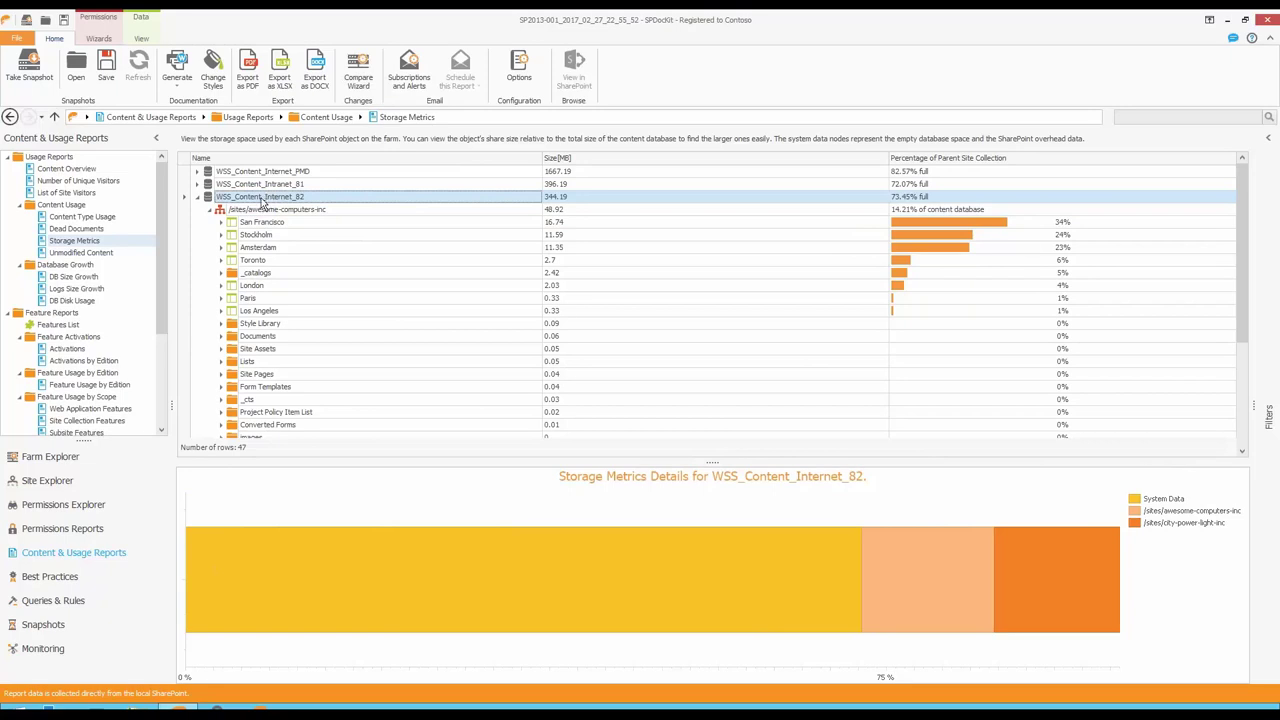
double_click(254, 222)
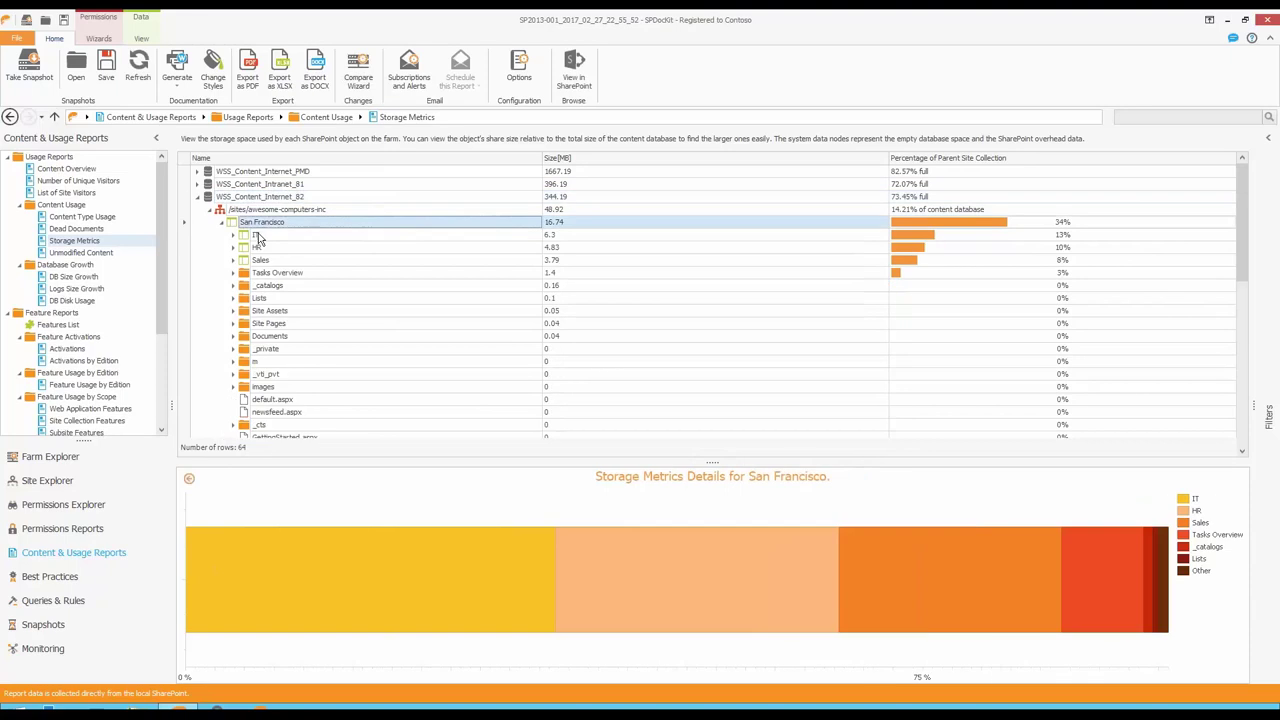
click(257, 235)
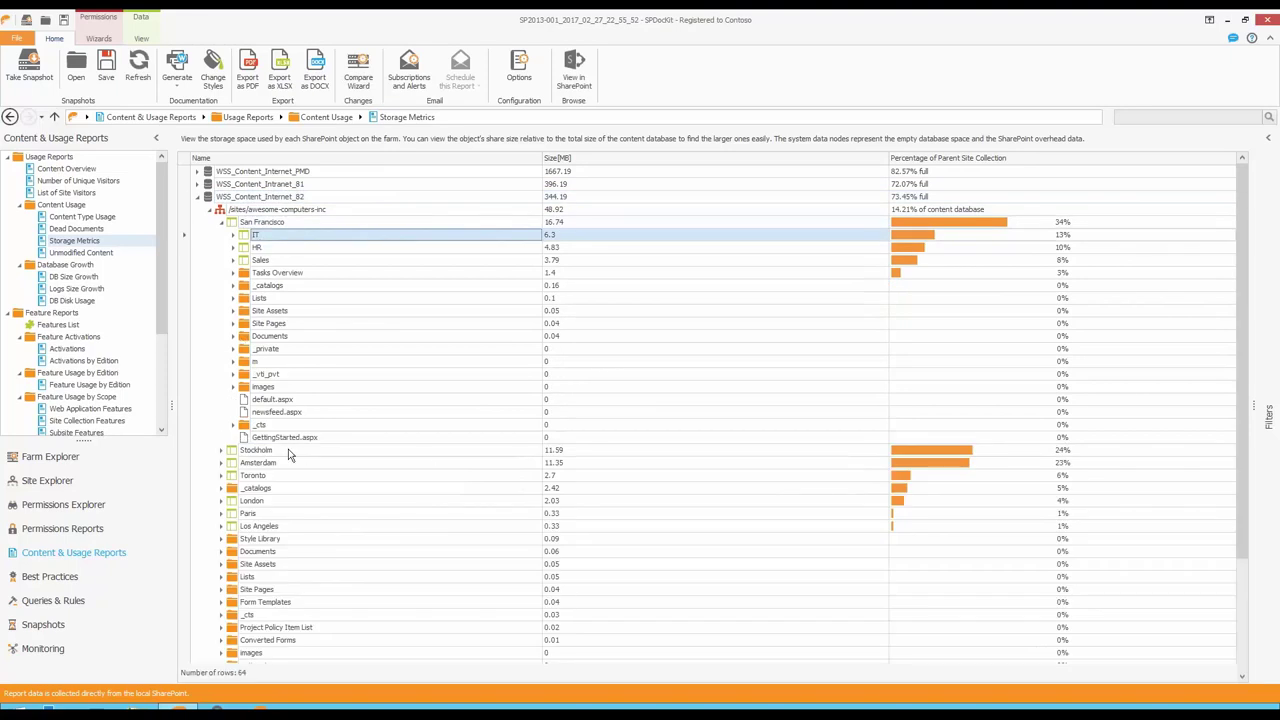
click(222, 223)
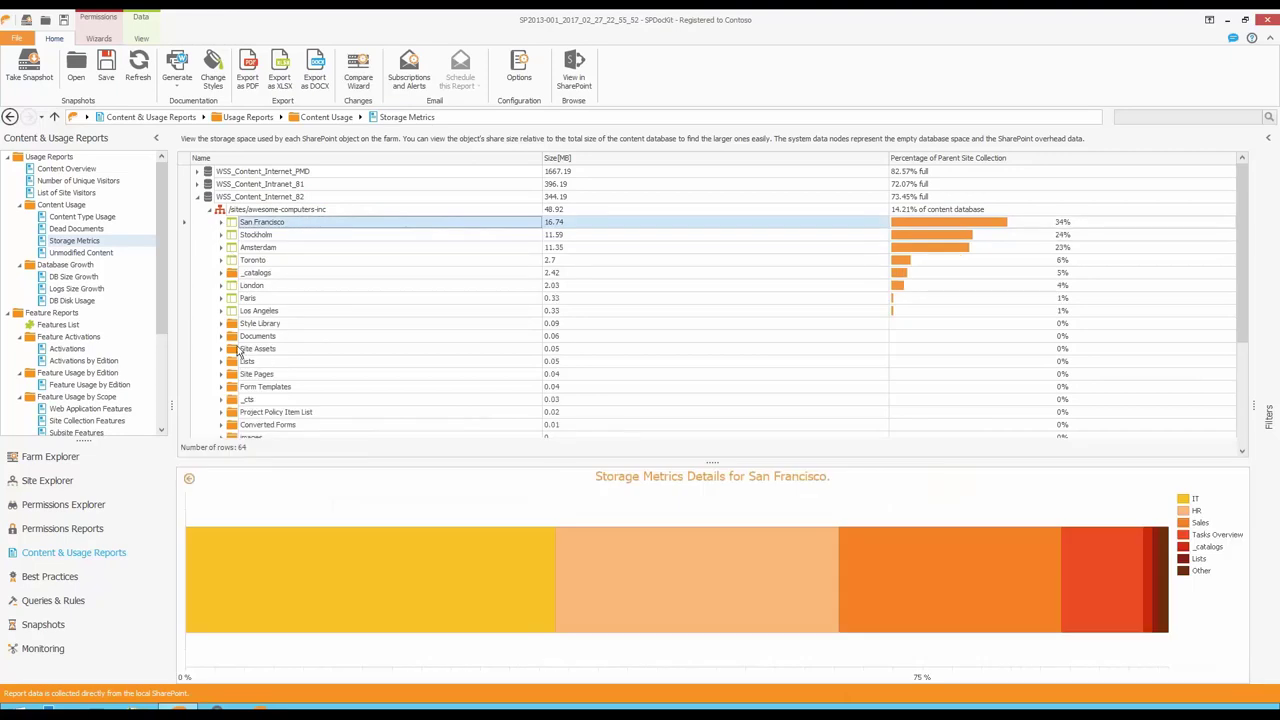
Step: Examine the storage metrics of the Documents folder and the file versions of default.aspx in /sites/awesome-computers-inc
click(224, 337)
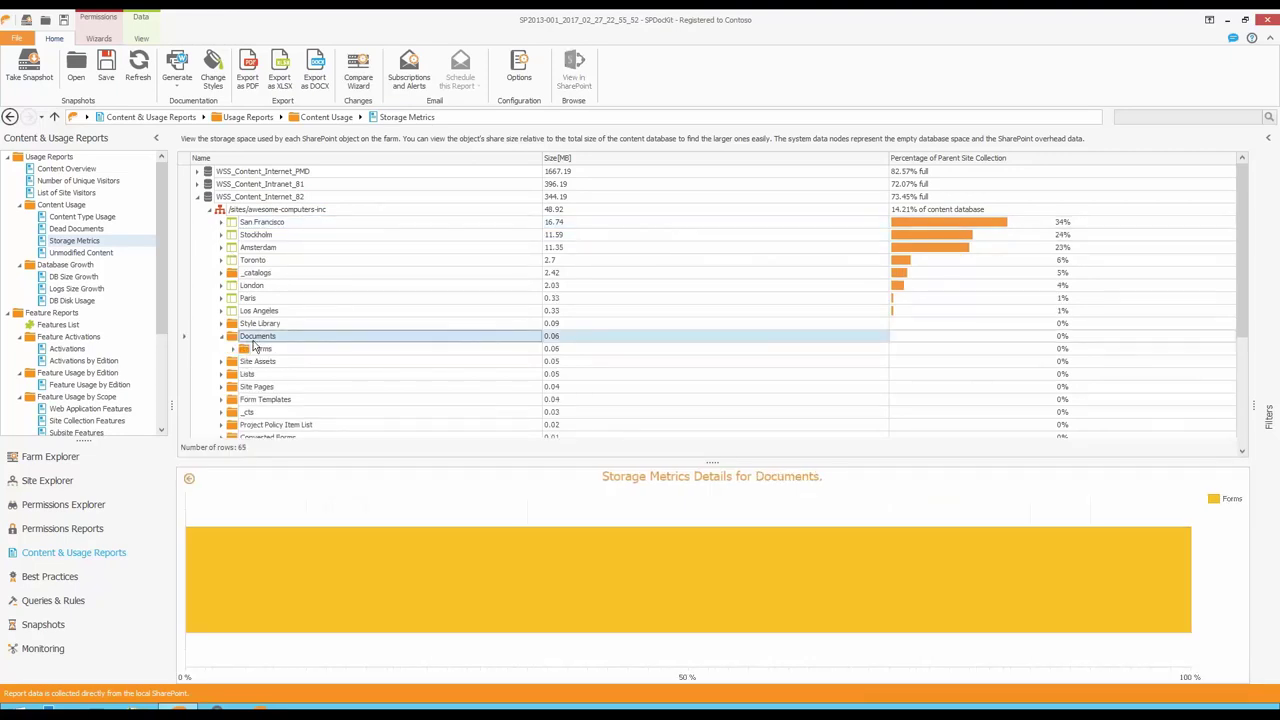
scroll(310, 320, down, 4)
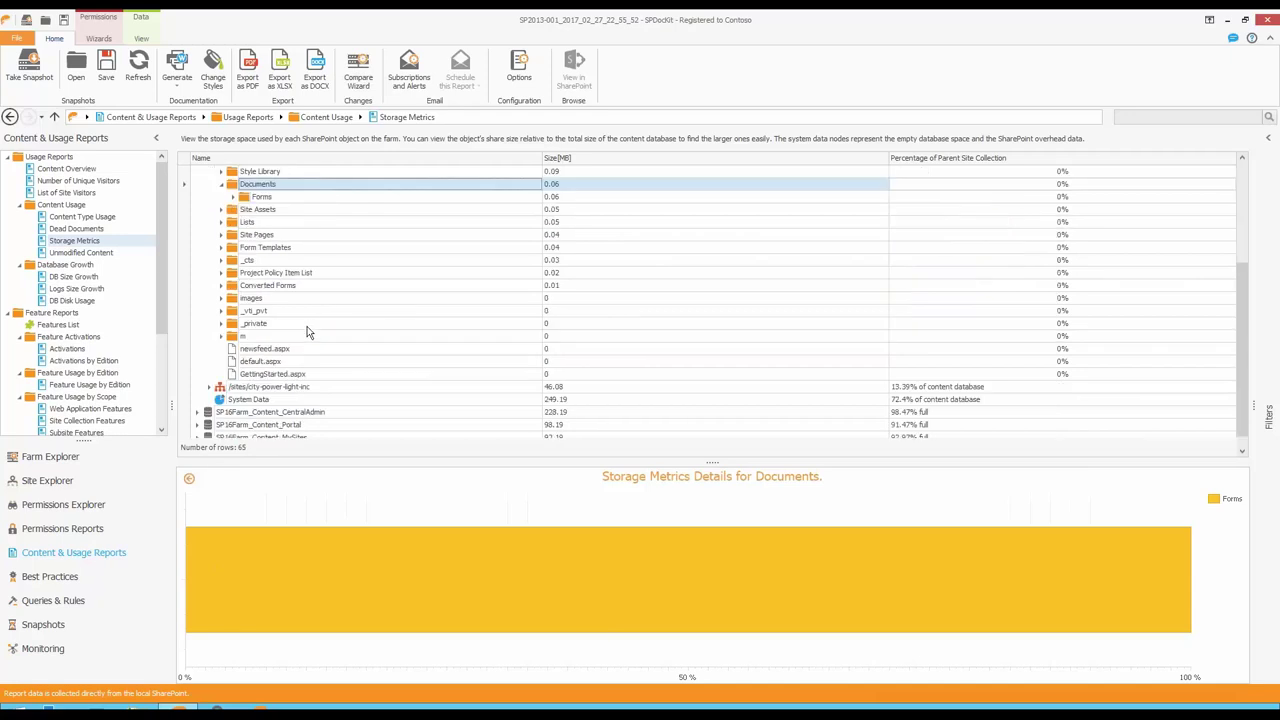
scroll(308, 322, down, 1)
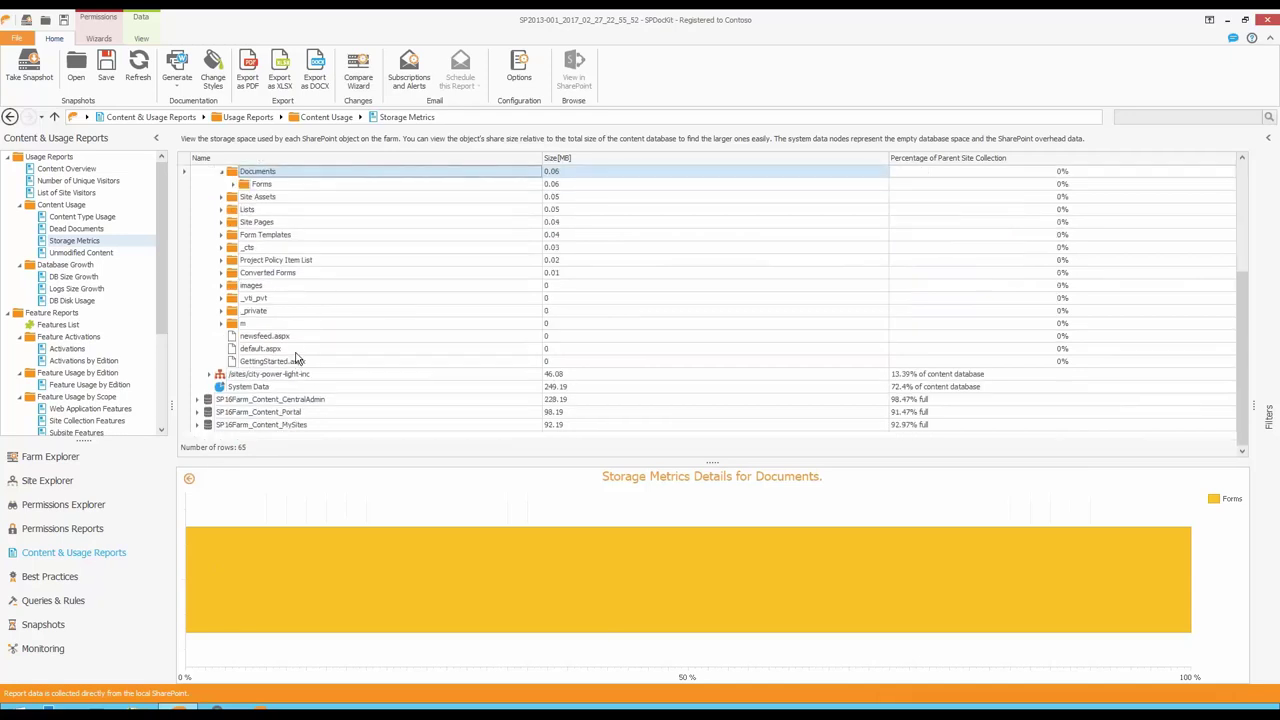
click(262, 348)
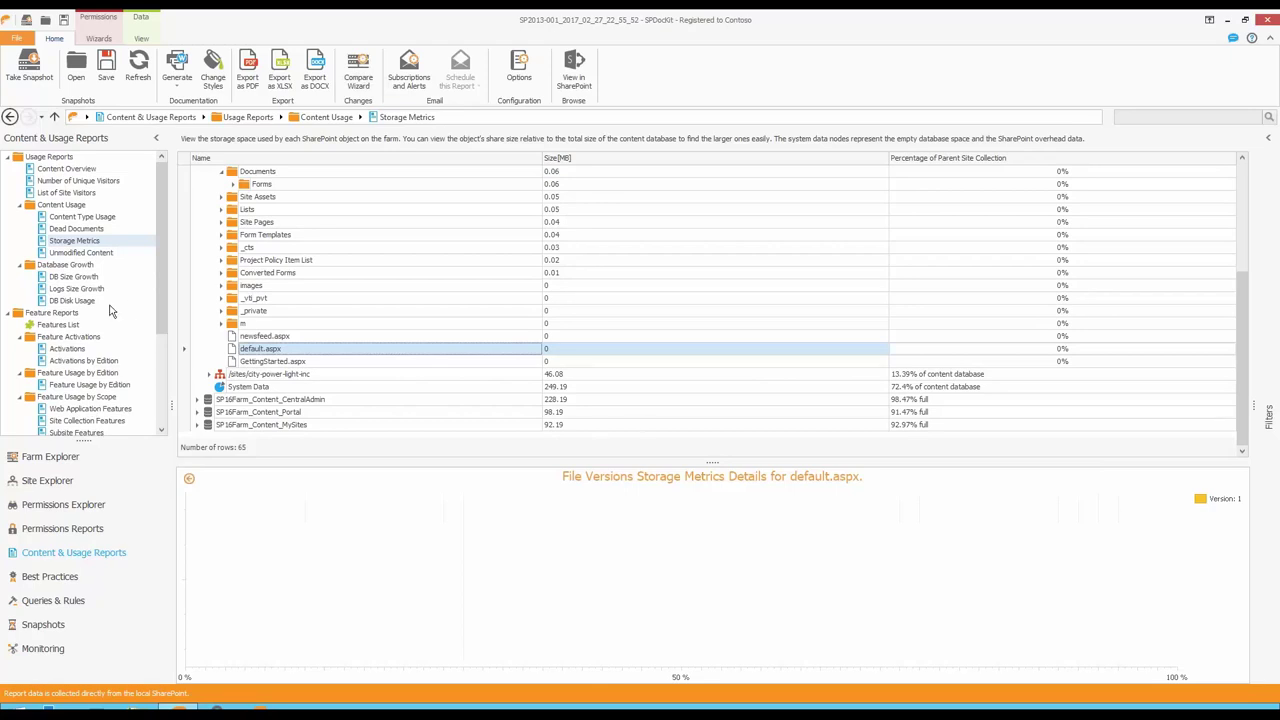
Step: Generate the Unmodified Content report and inspect the San Francisco site's last modification
click(101, 256)
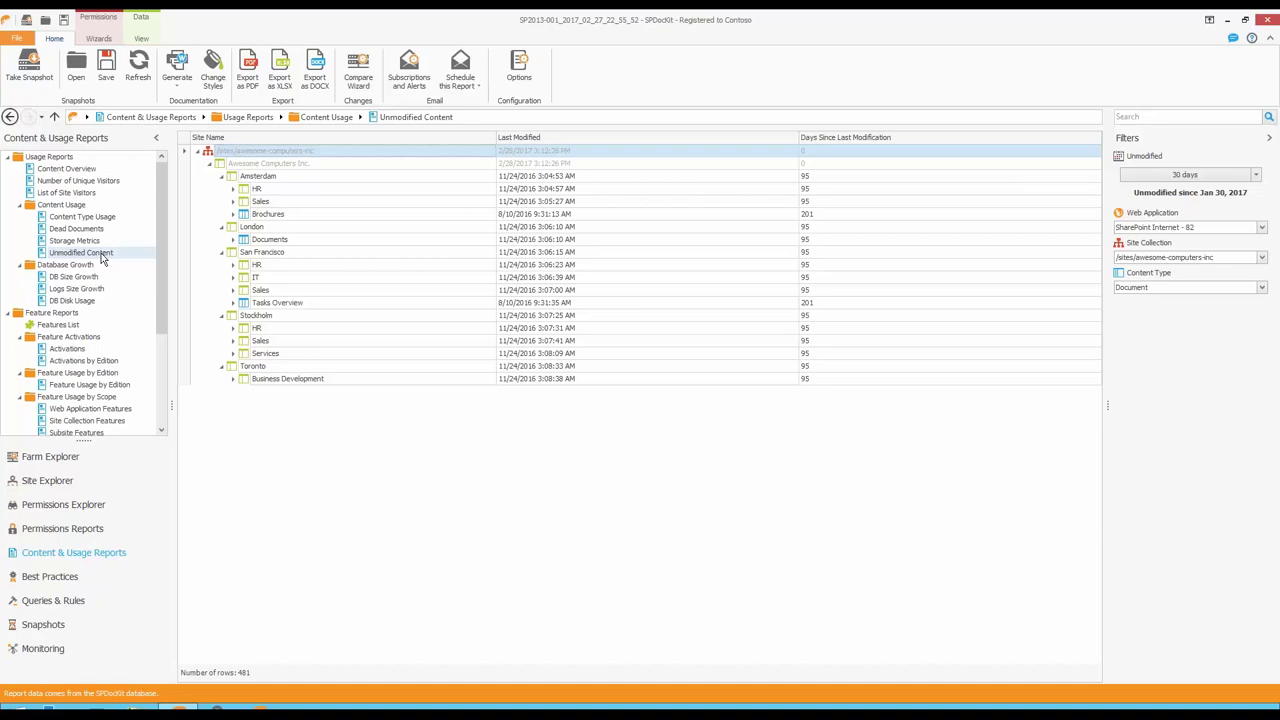
click(262, 253)
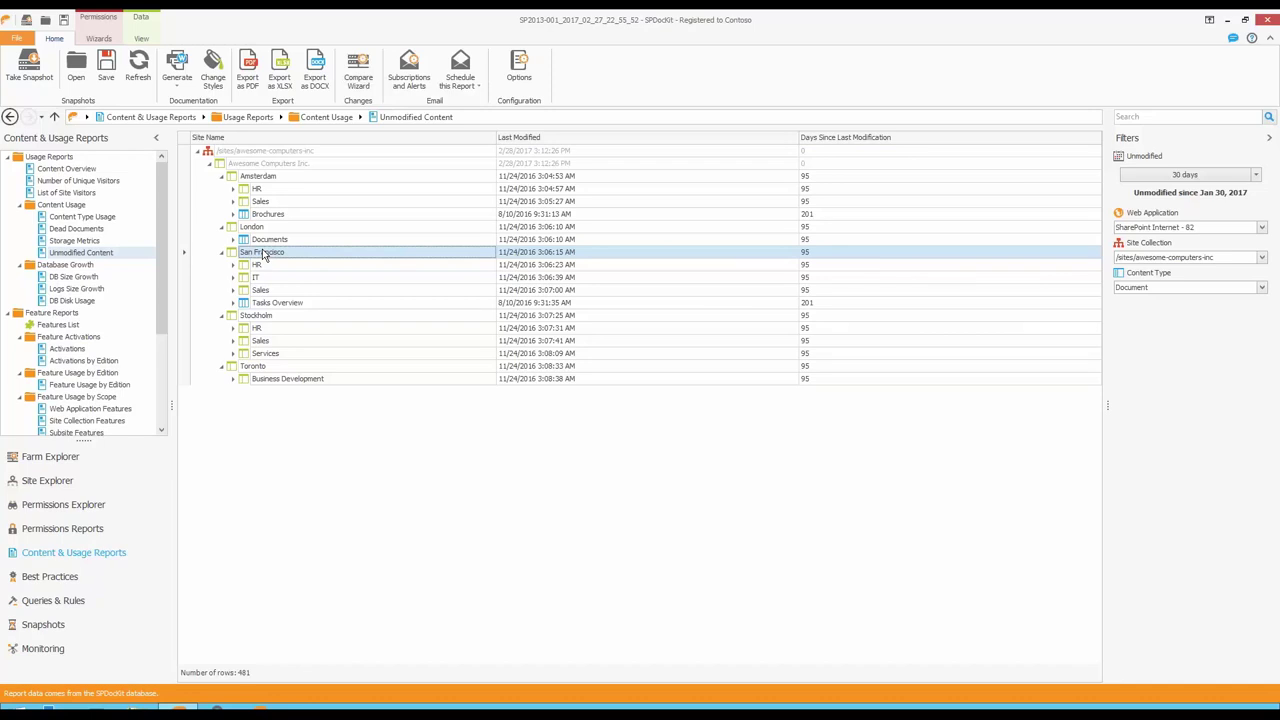
Step: Review the site collection cleanup permissions reports for Groups Without Permissions, Groups Without Users and Orphaned Users
click(108, 532)
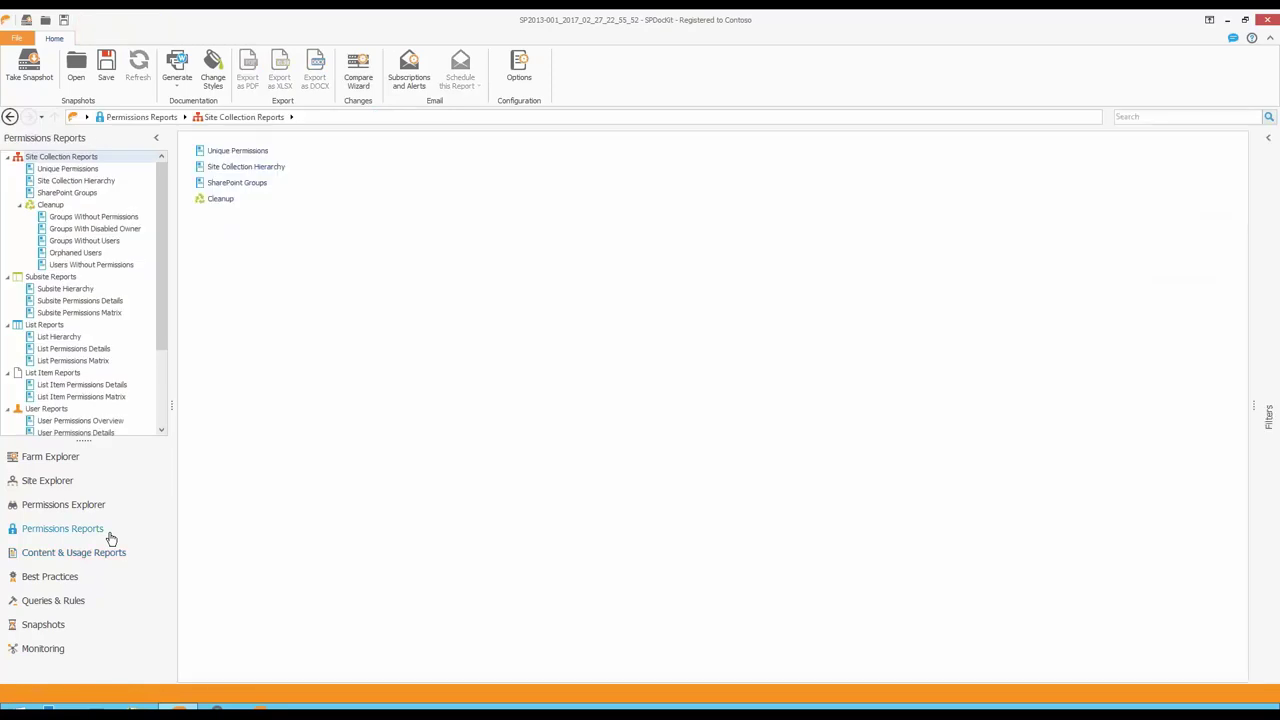
click(105, 218)
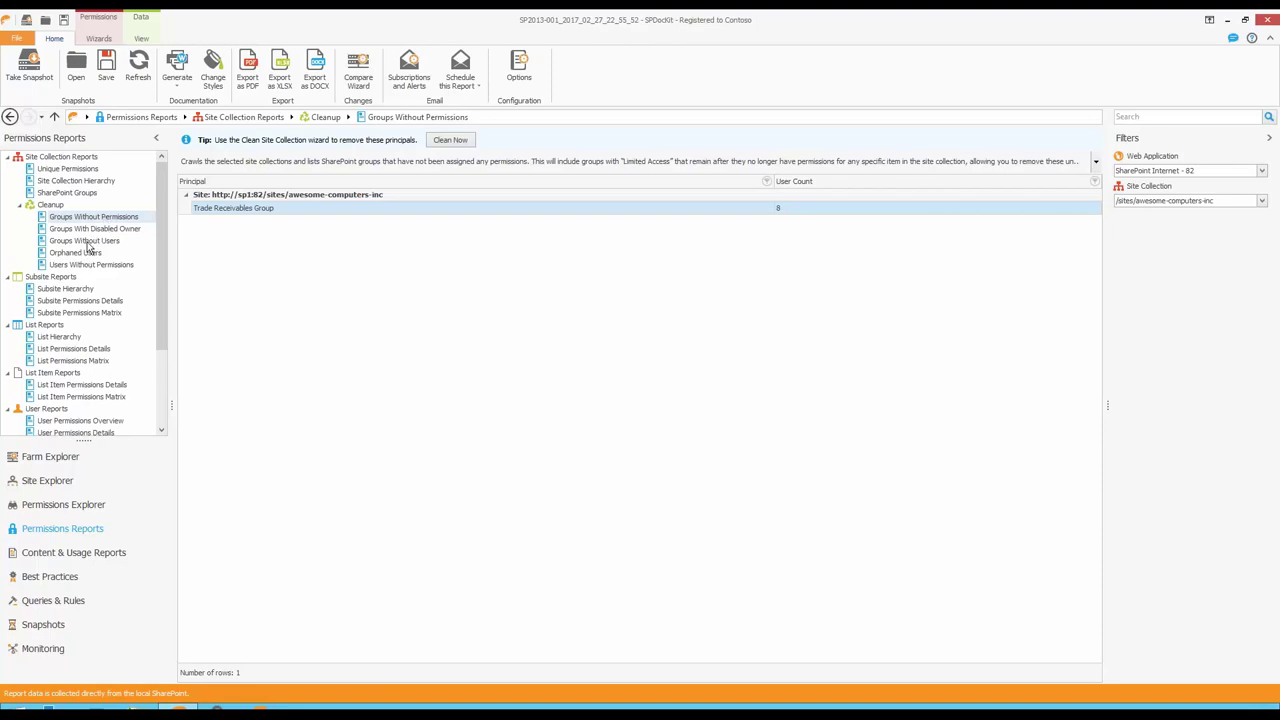
click(87, 242)
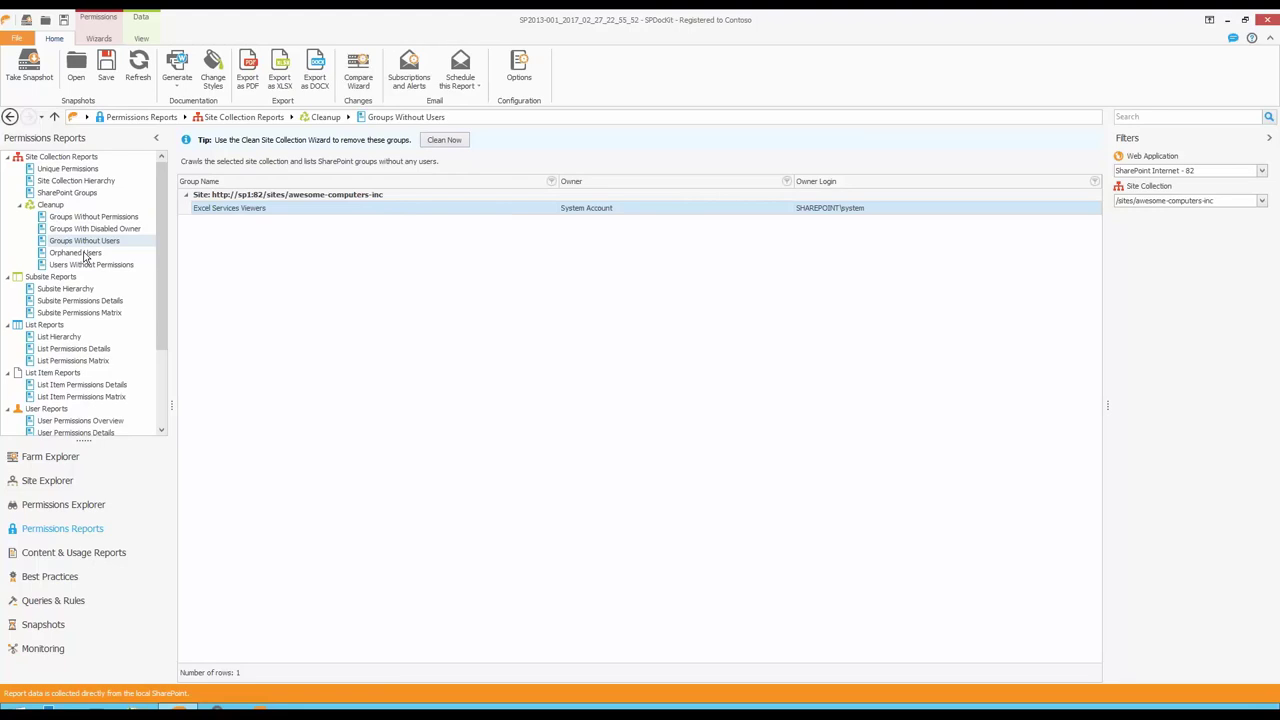
click(85, 254)
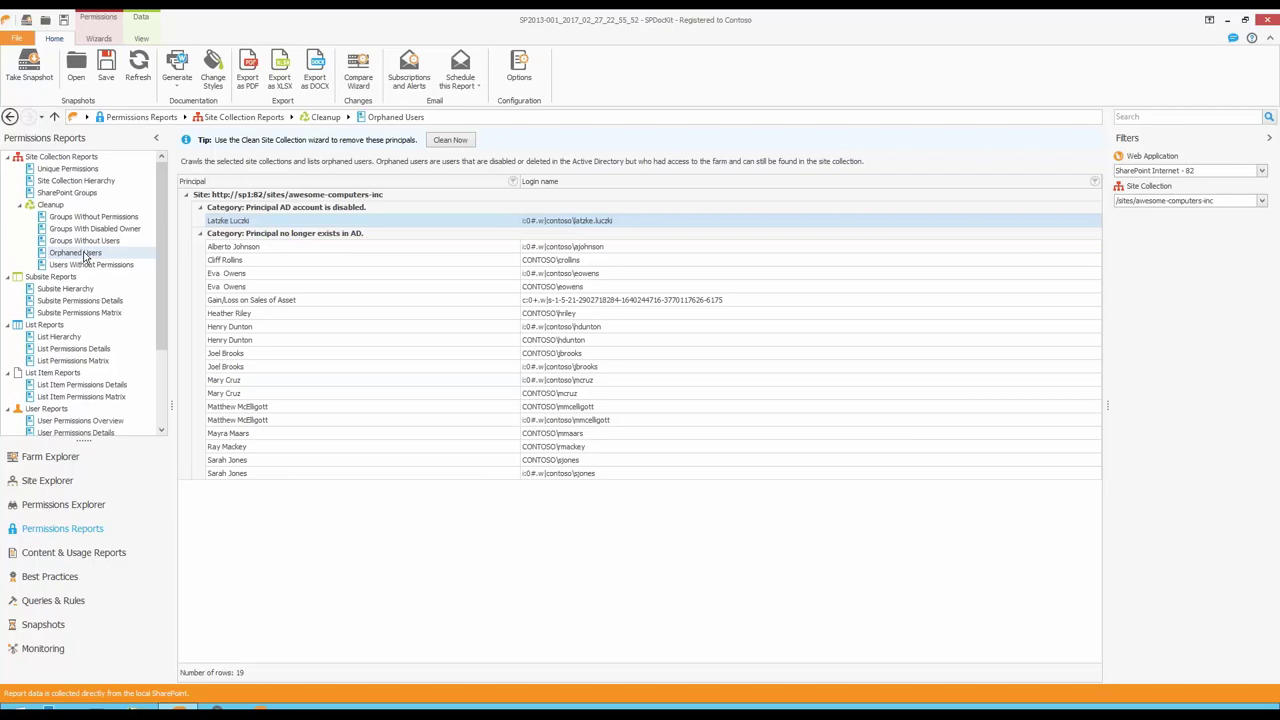
Step: Review the operations offered by the Clean Site Collection Wizard for orphaned users and leave it without applying changes
click(450, 140)
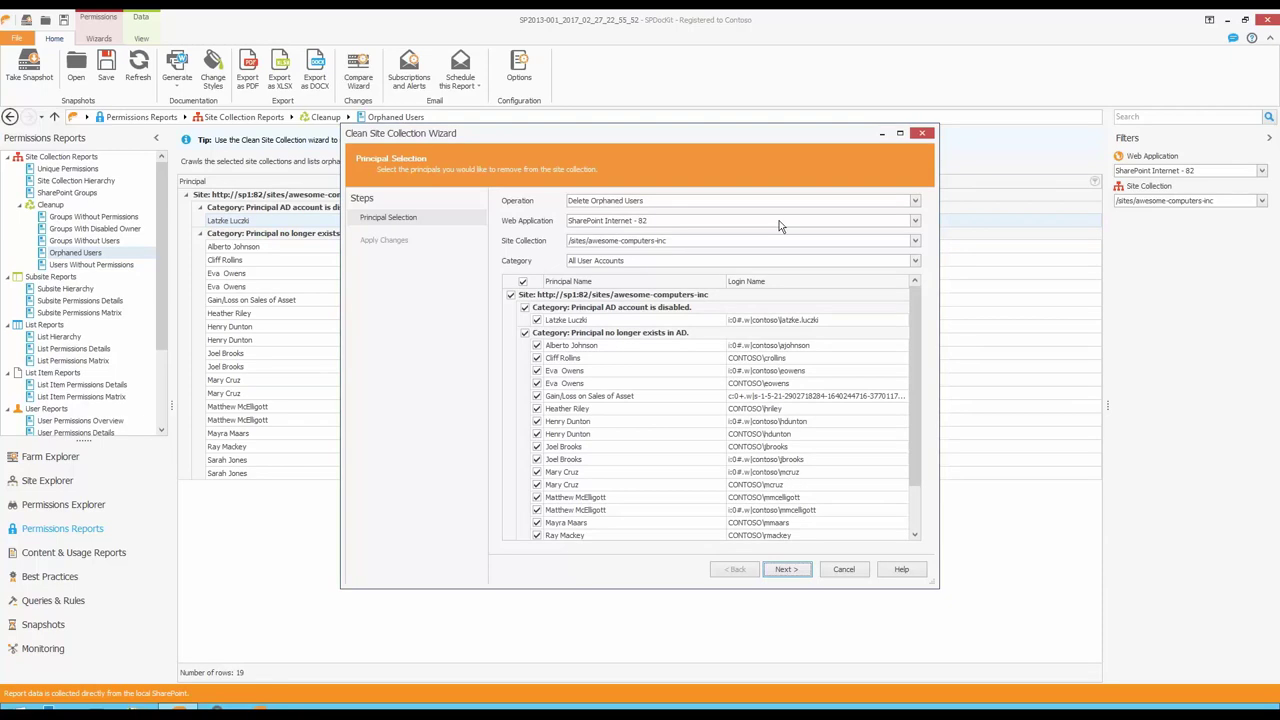
click(684, 204)
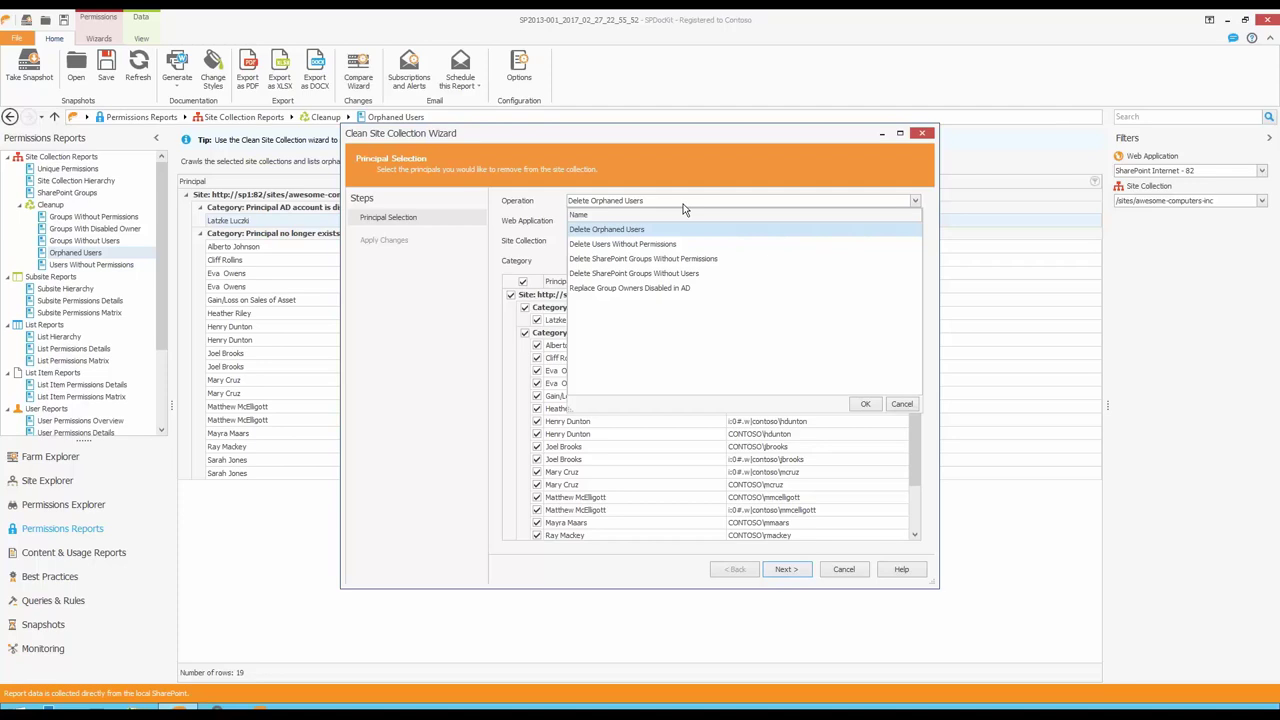
click(901, 404)
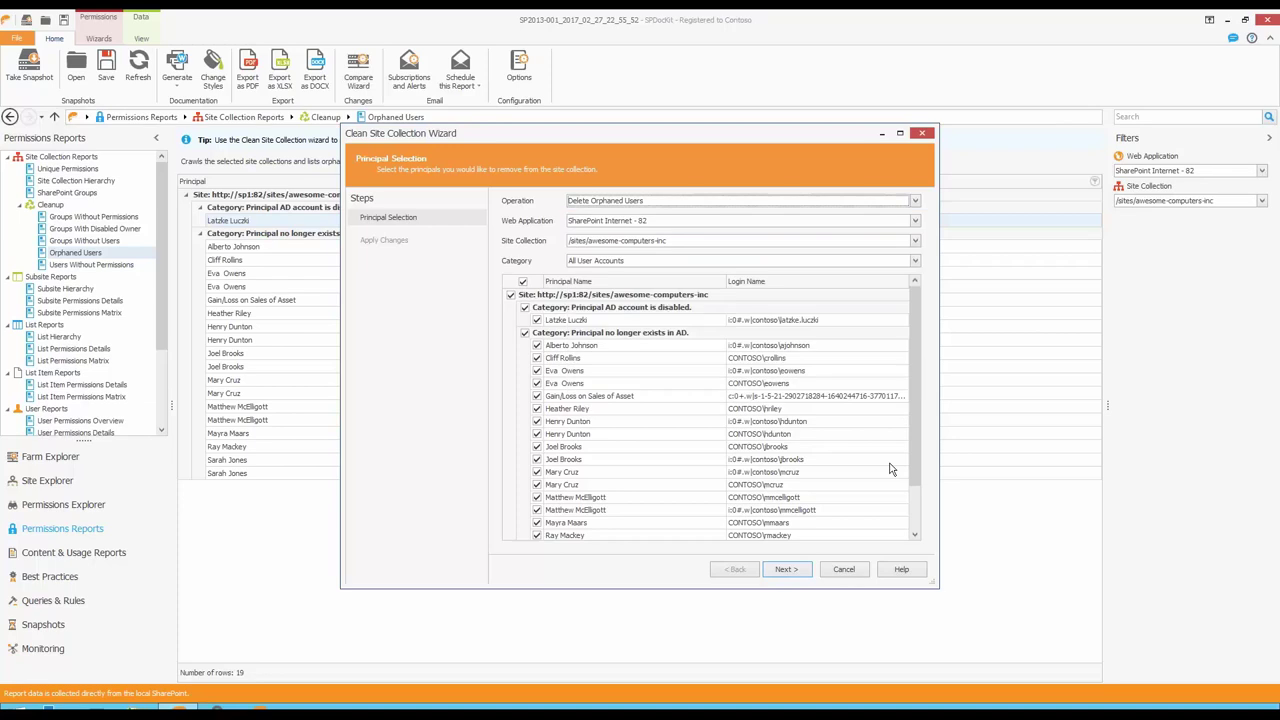
click(845, 569)
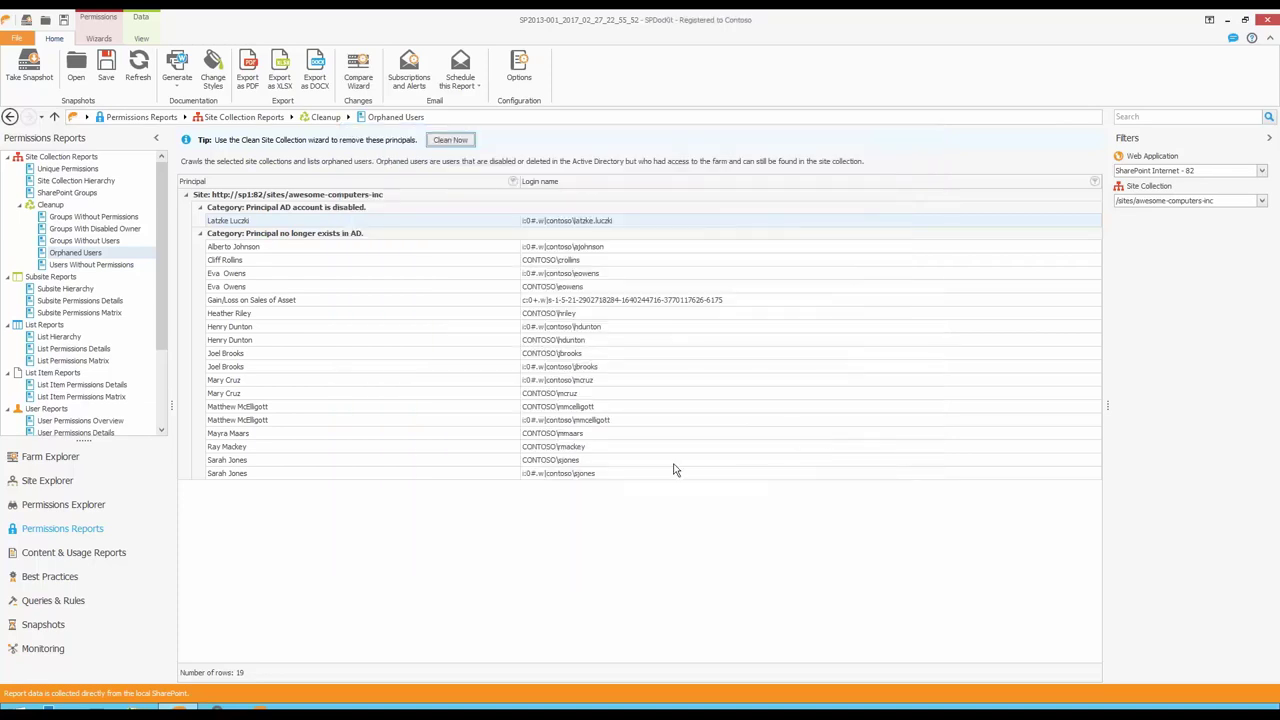
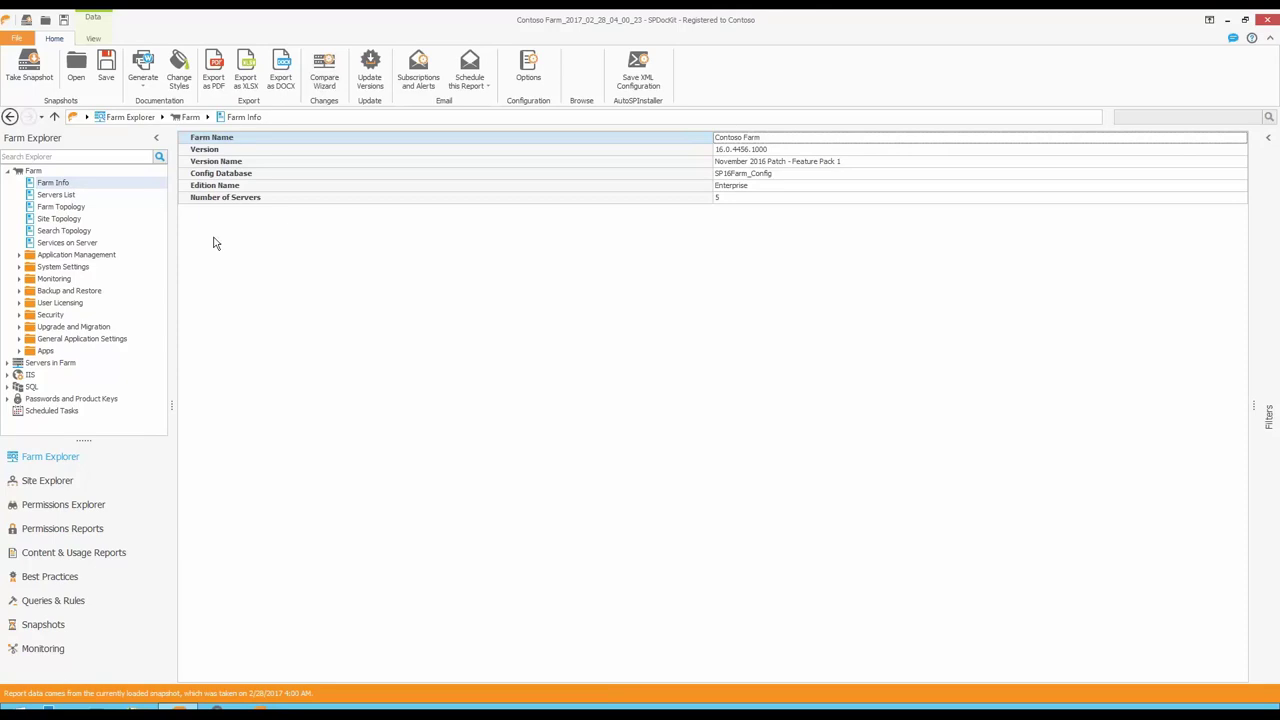
Step: Check the Contoso Farm's version name in Farm Info and view its Farm Topology diagram
click(788, 163)
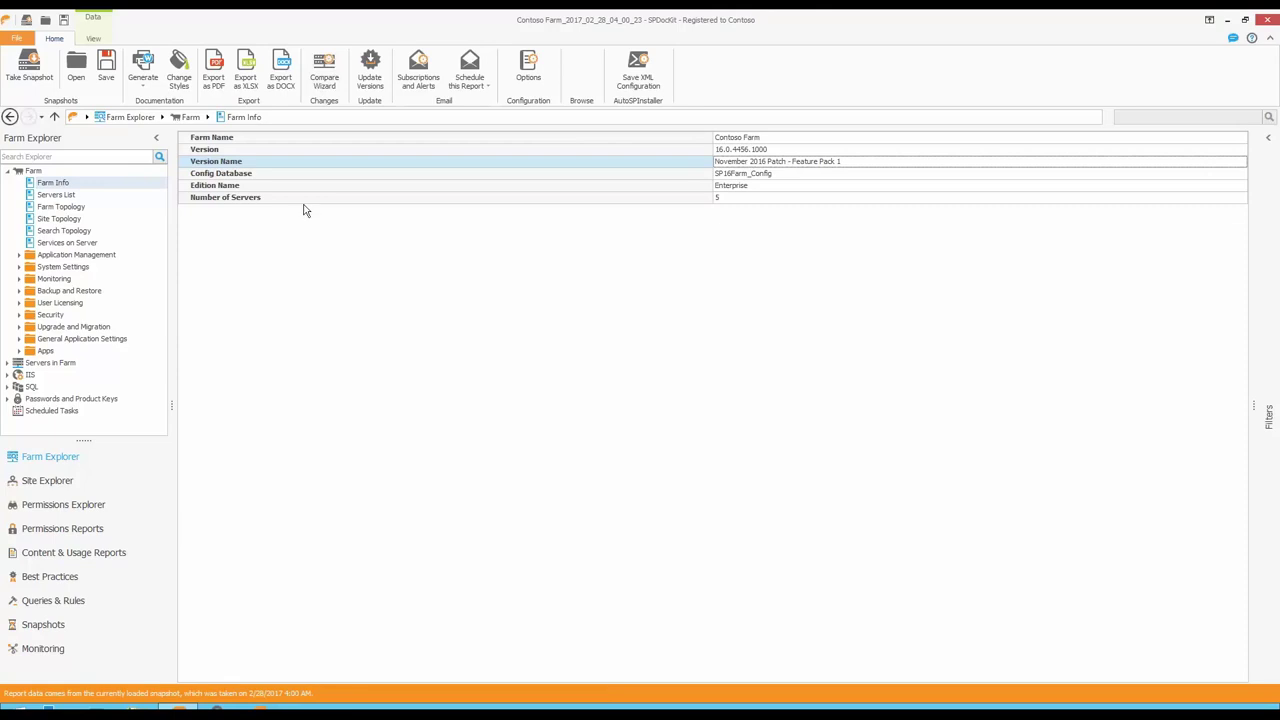
click(46, 207)
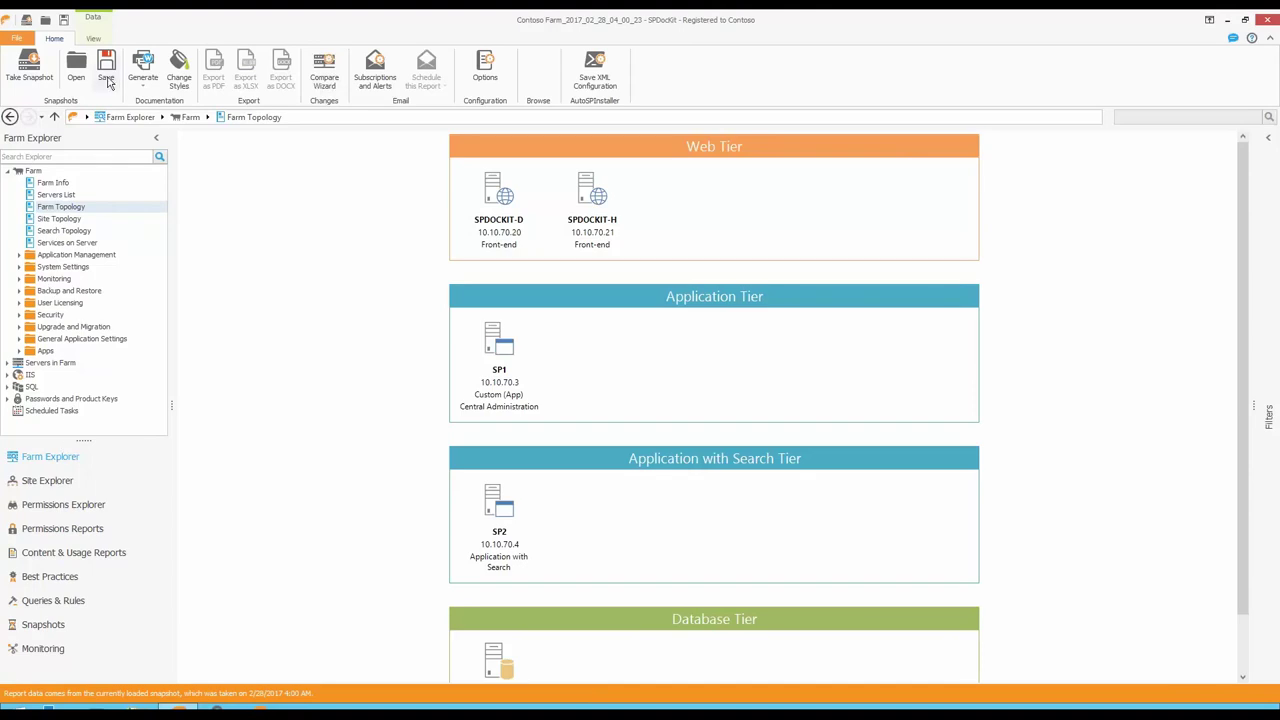
Step: Start the Compare Wizard for farms and choose to compare two different farms
click(324, 72)
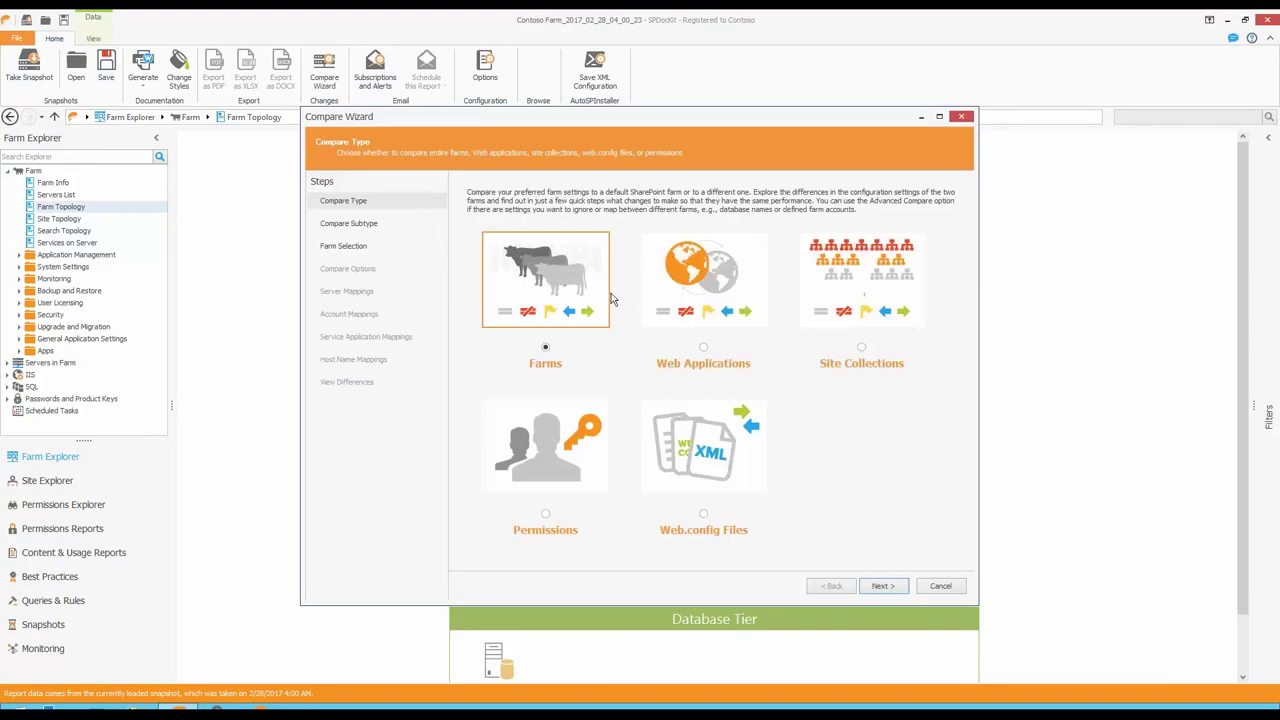
double_click(541, 285)
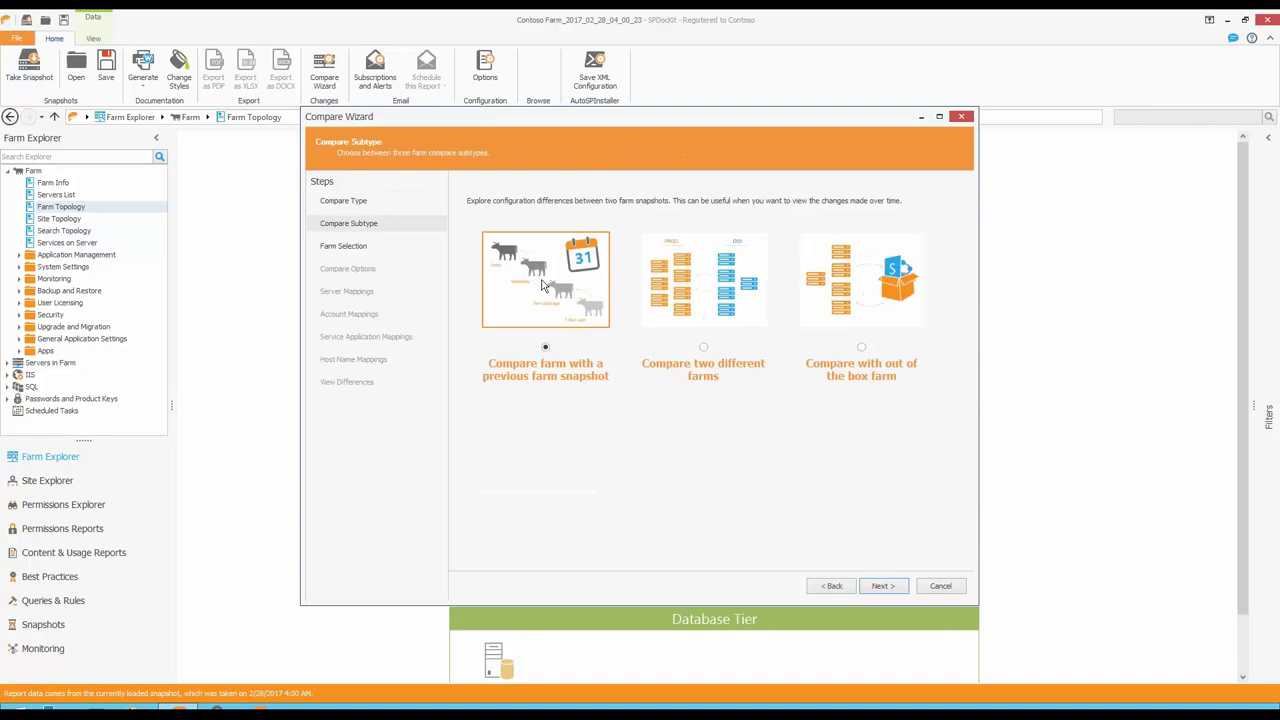
click(690, 287)
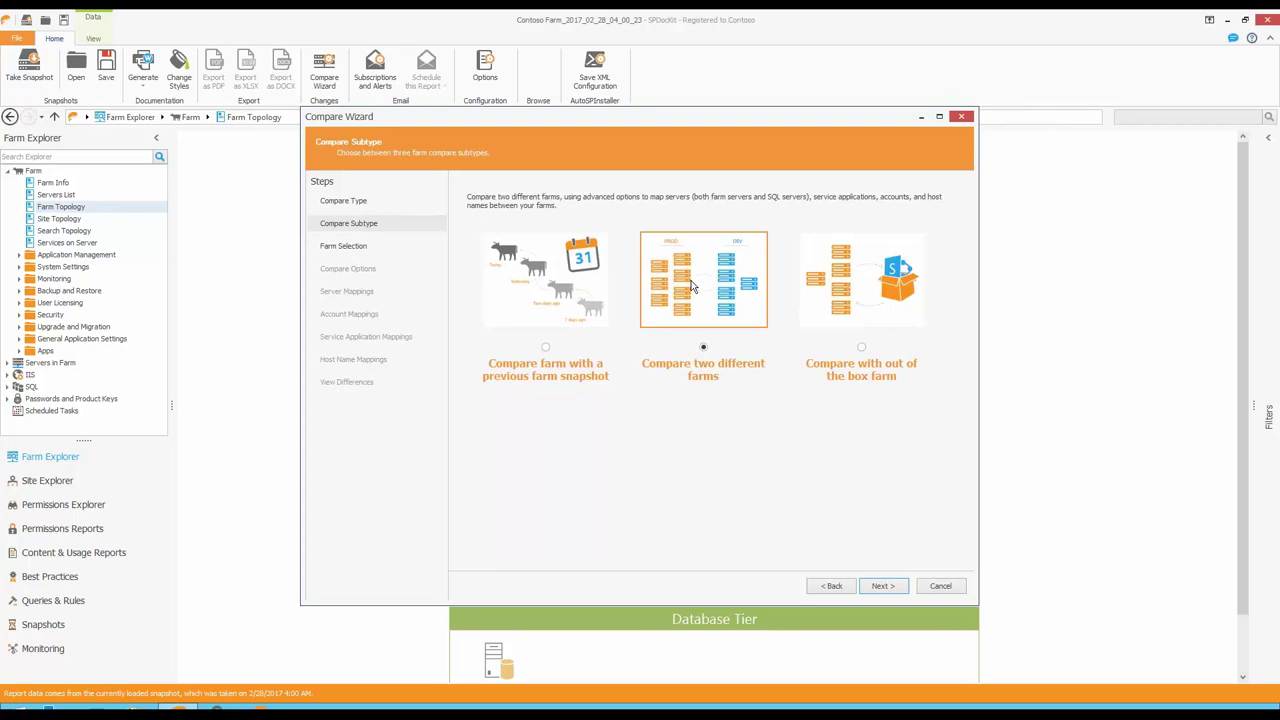
key(Return)
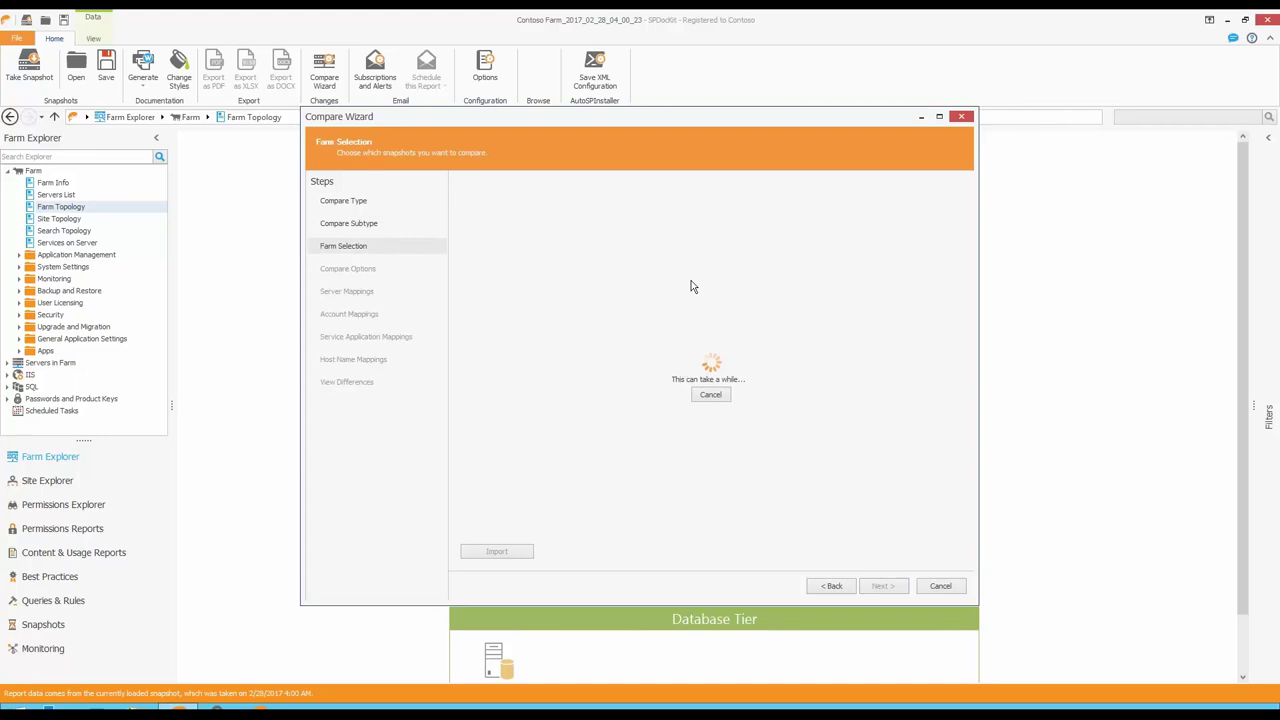
Step: Choose Farm #2's 2/27/2017 10:55 PM snapshot as source and Contoso Farm's 2/28/2017 4:00 AM snapshot as target, and continue to Compare Options
scroll(509, 251, down, 4)
scroll(509, 251, up, 4)
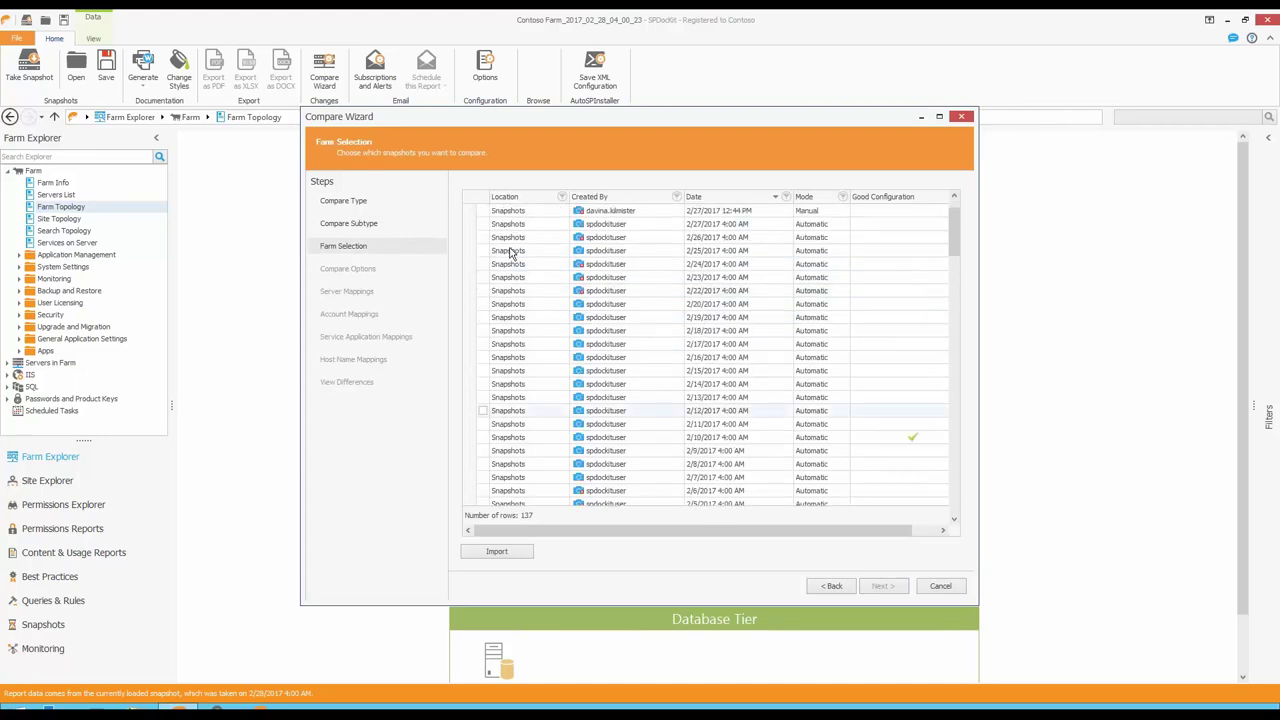
click(471, 212)
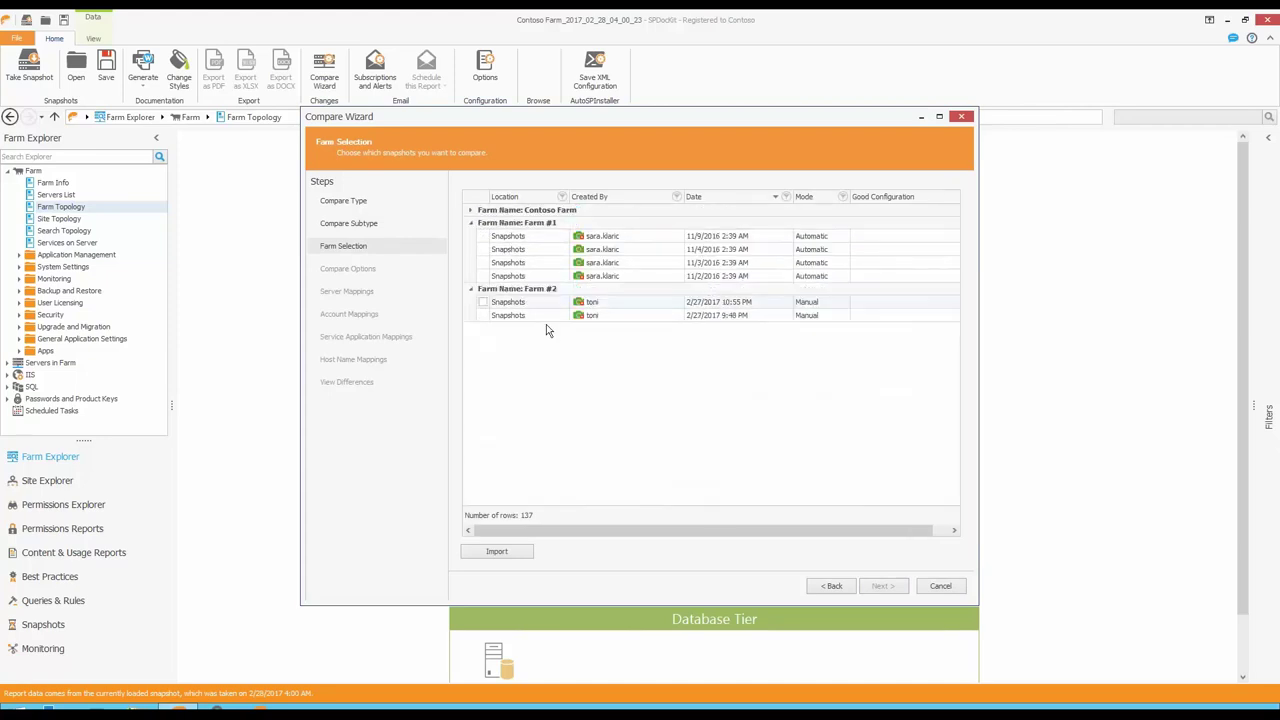
click(483, 303)
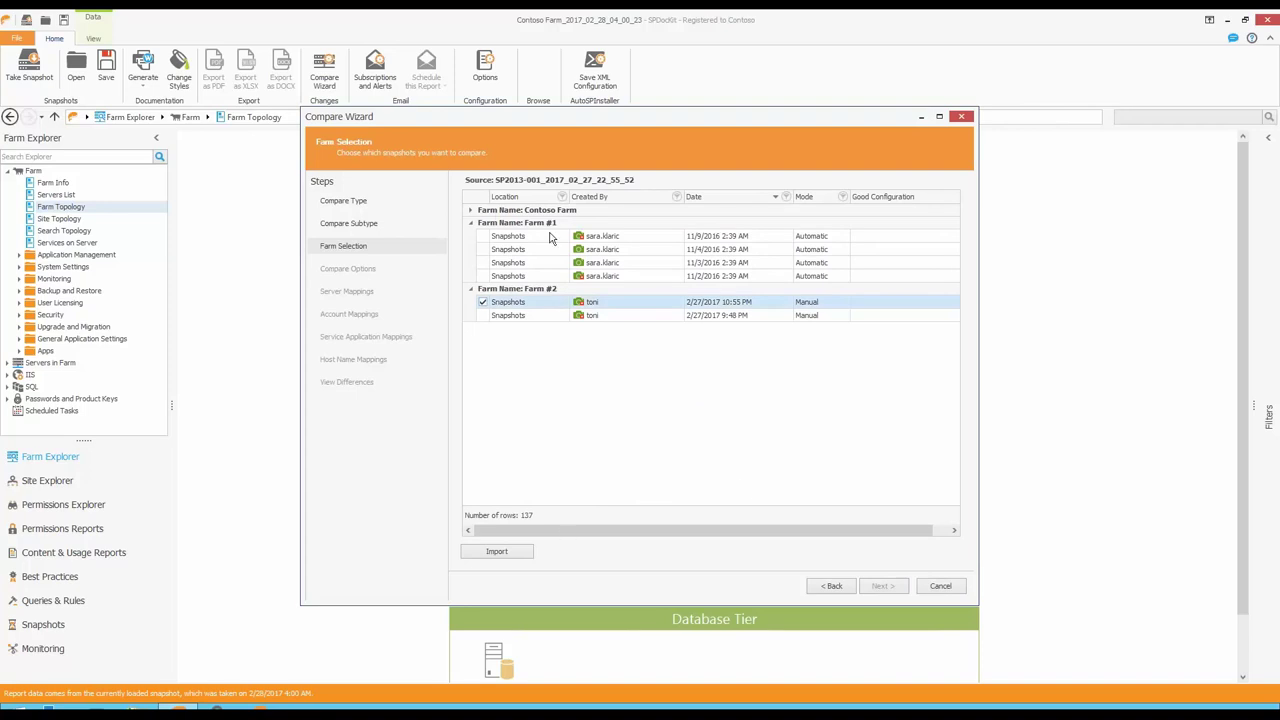
click(472, 211)
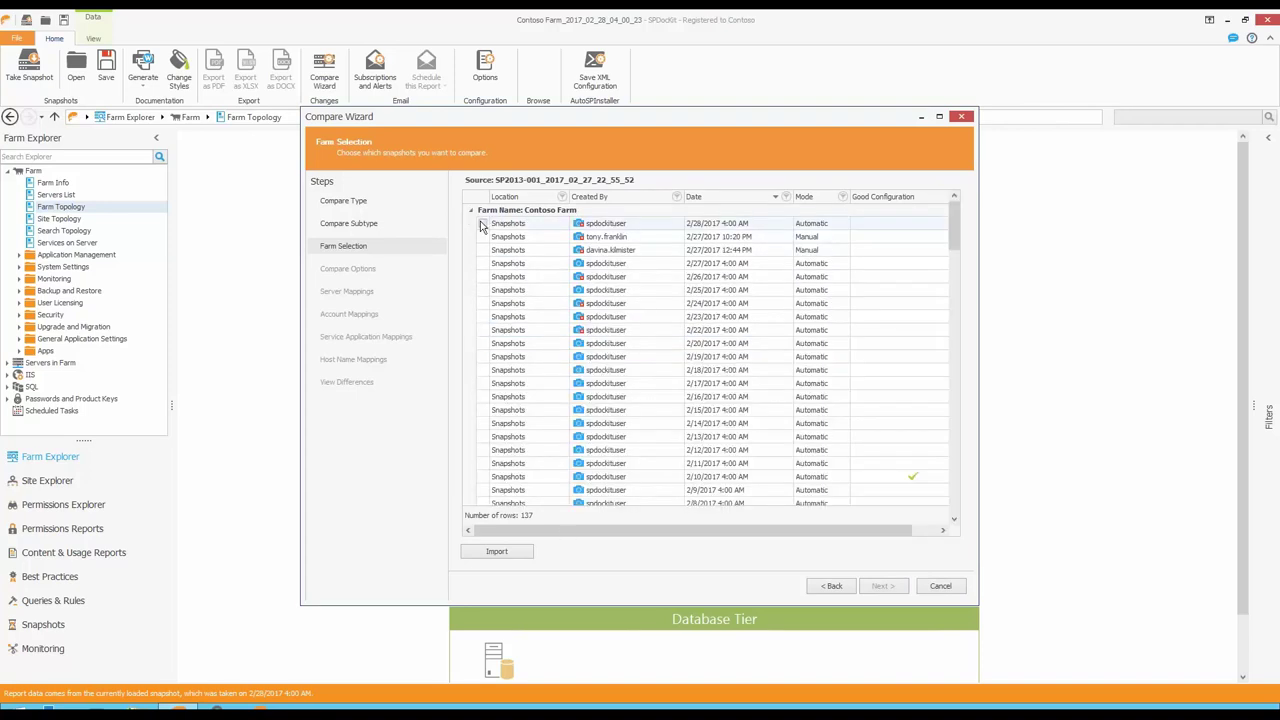
click(482, 224)
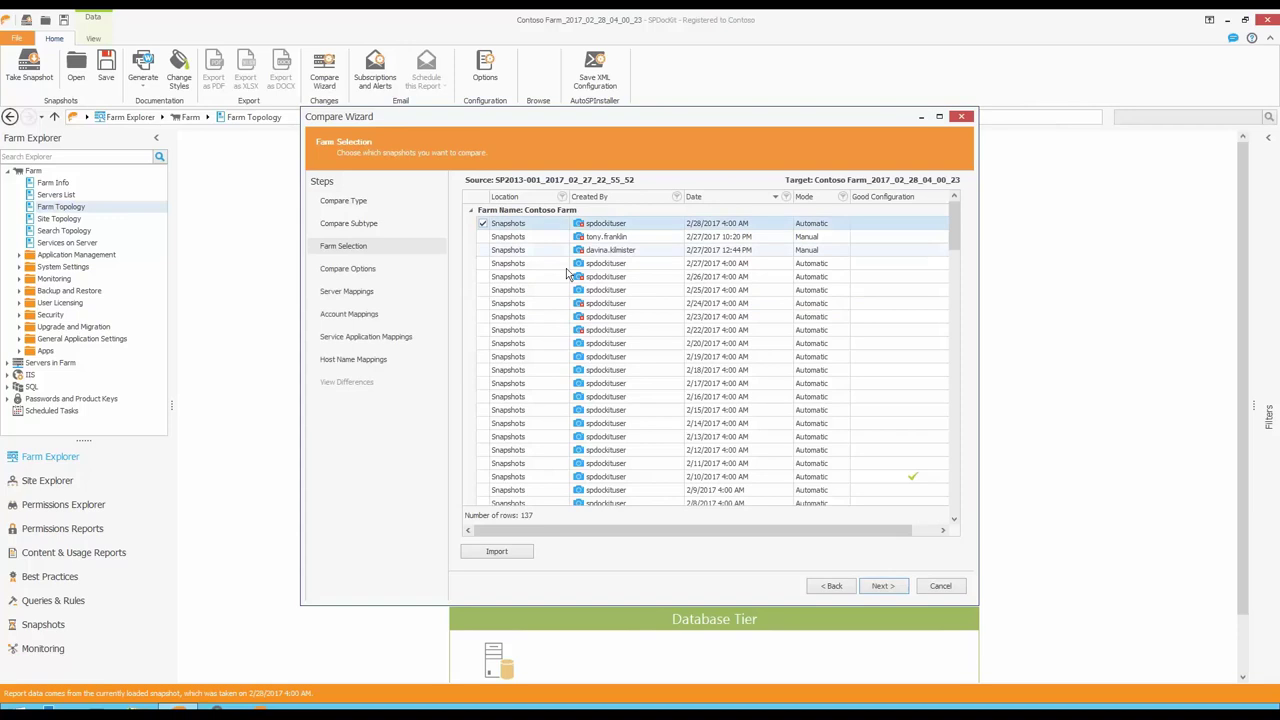
click(878, 585)
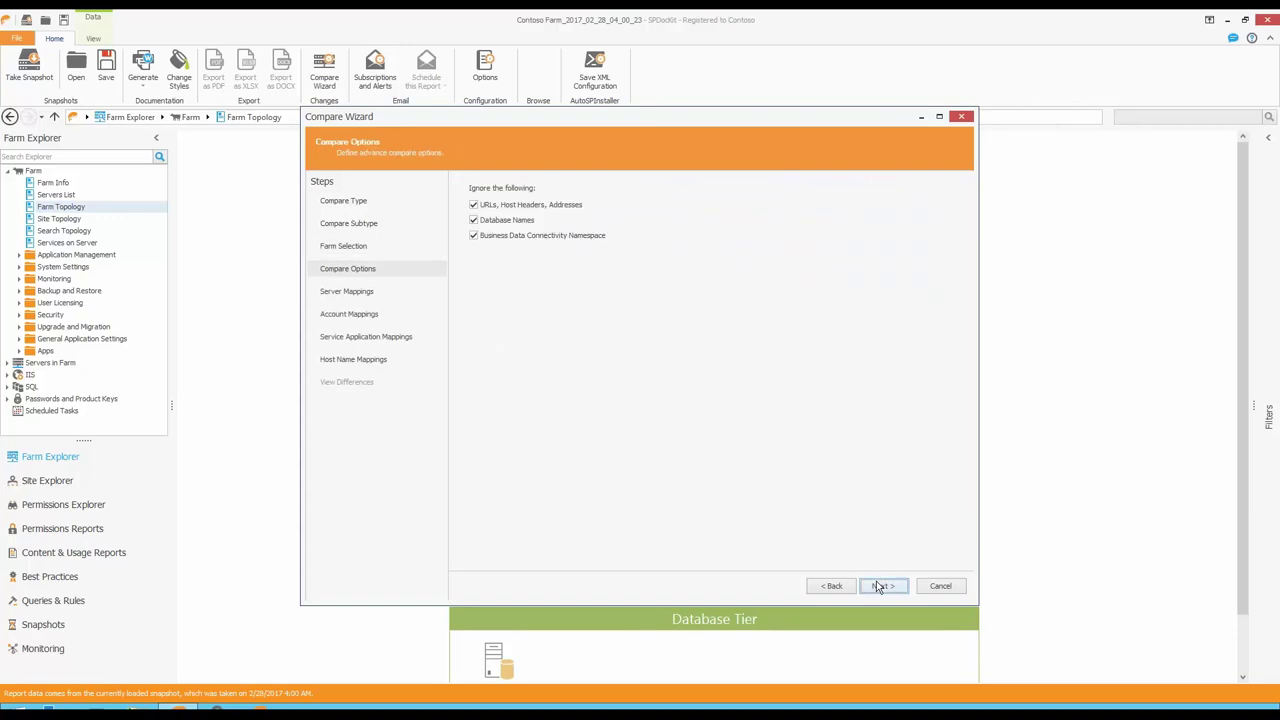
Step: Keep all three ignore options, continue to Server Mappings and review the source server choices for SQL2014-001, keeping SQL12-001
click(876, 585)
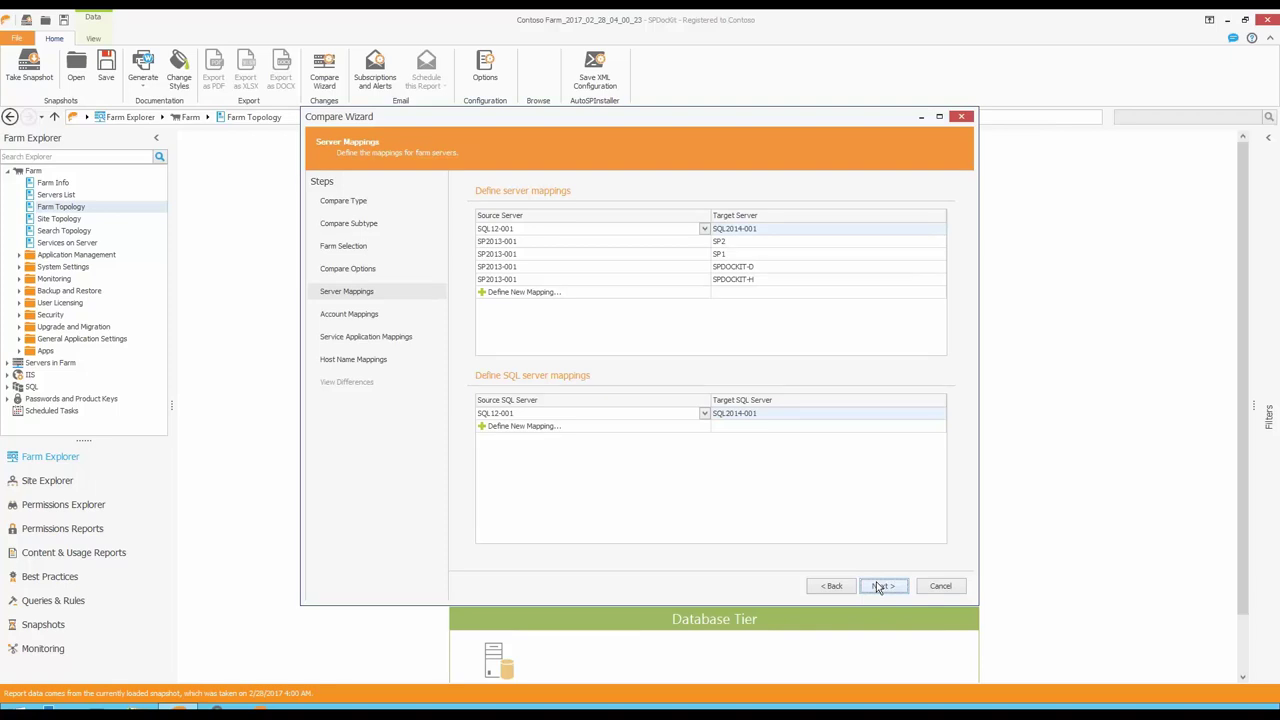
click(541, 232)
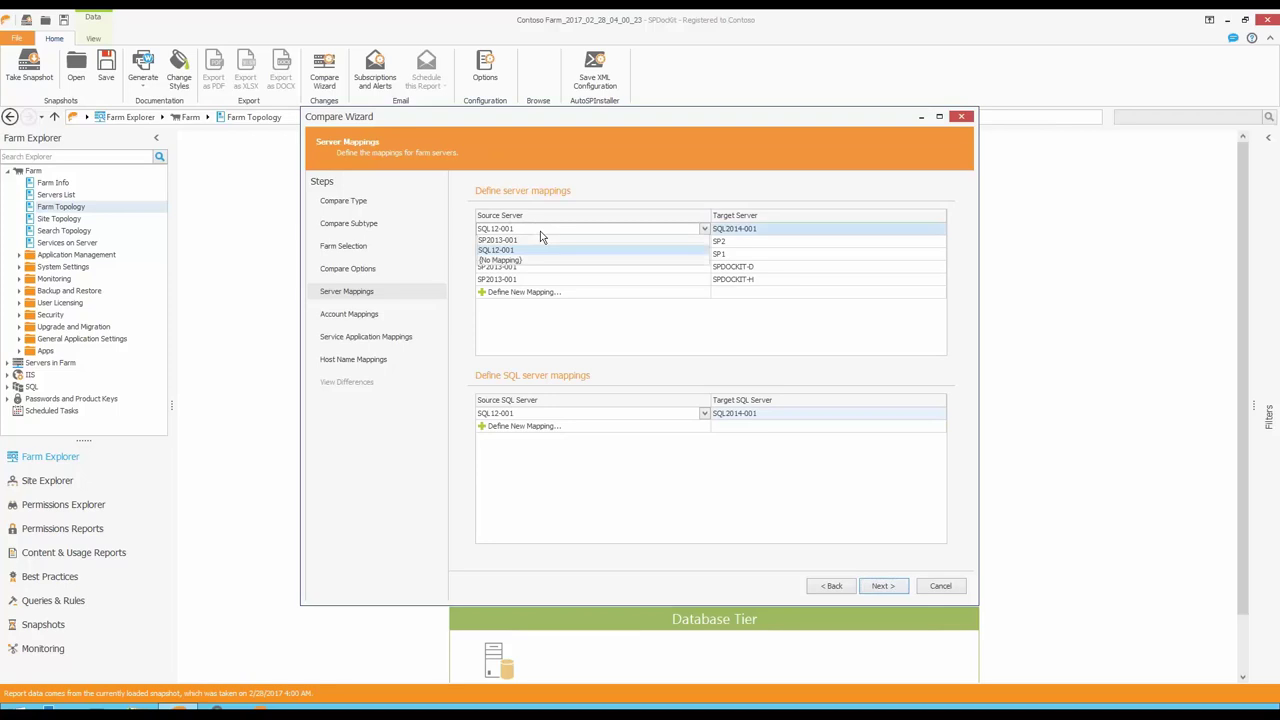
click(541, 232)
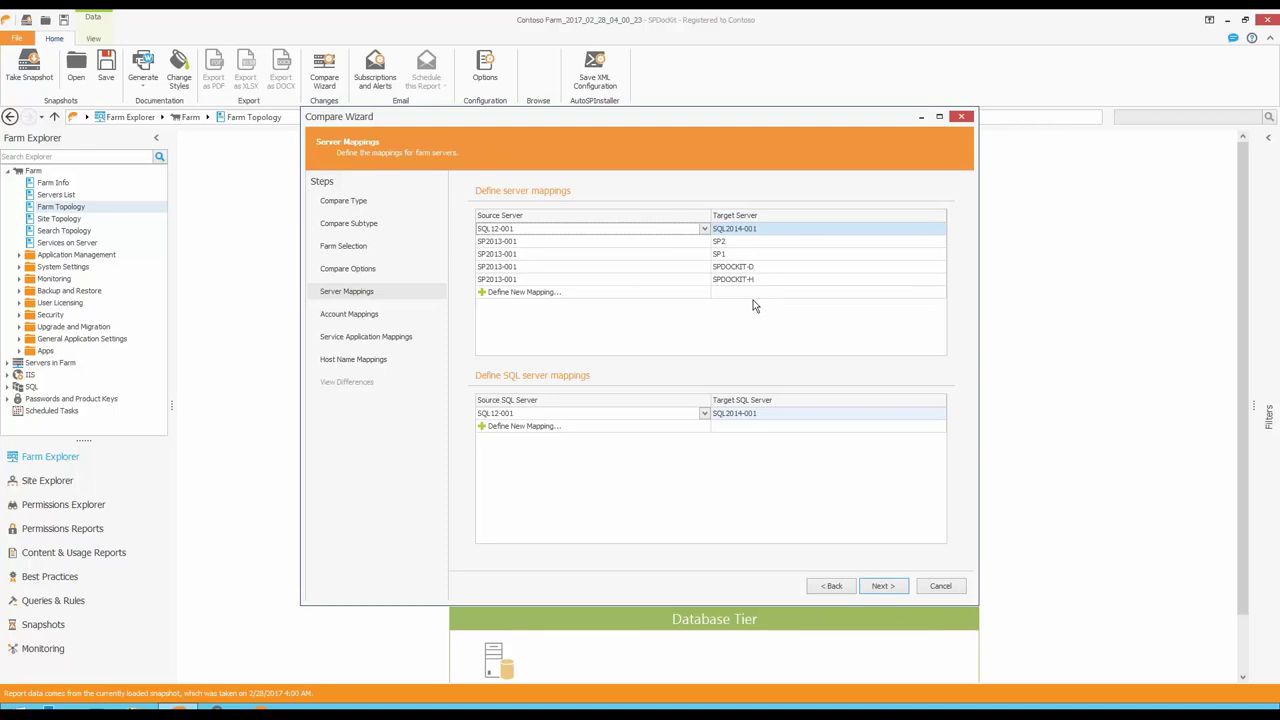
Step: Accept the server and account mappings, continue to Service Application Mappings and review the target choices for the Secure Store Service Application
click(882, 587)
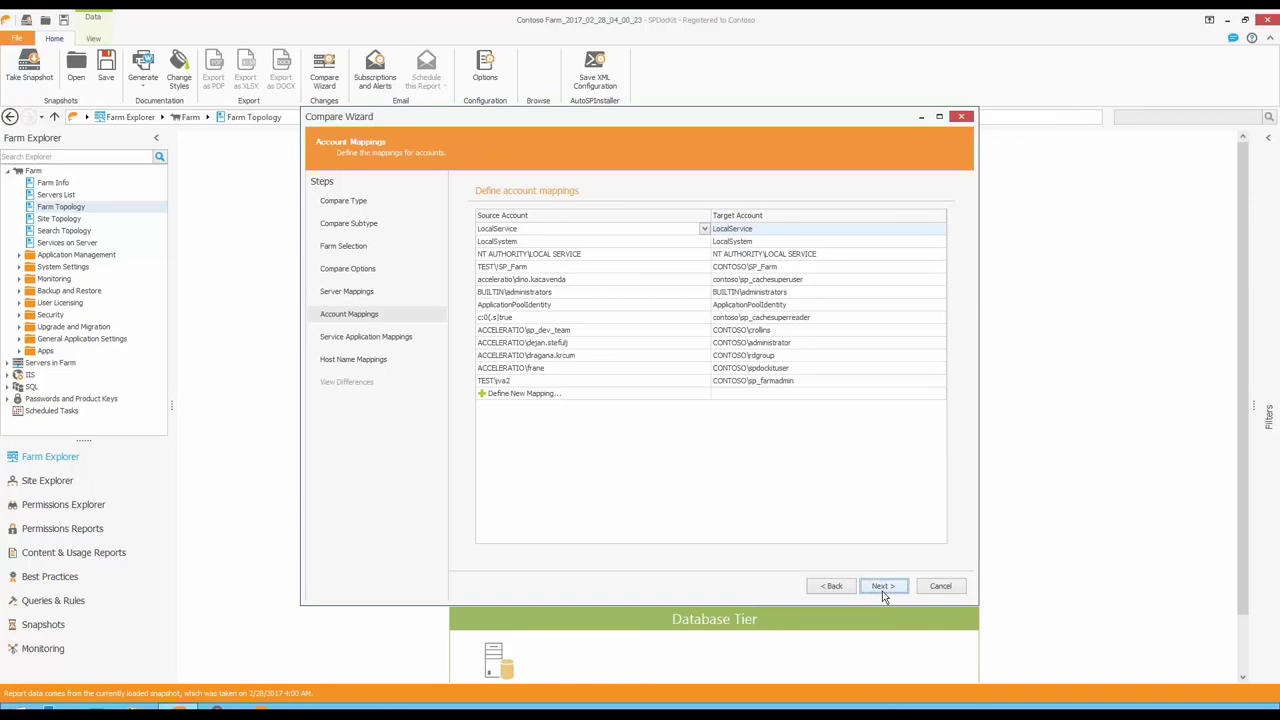
click(882, 587)
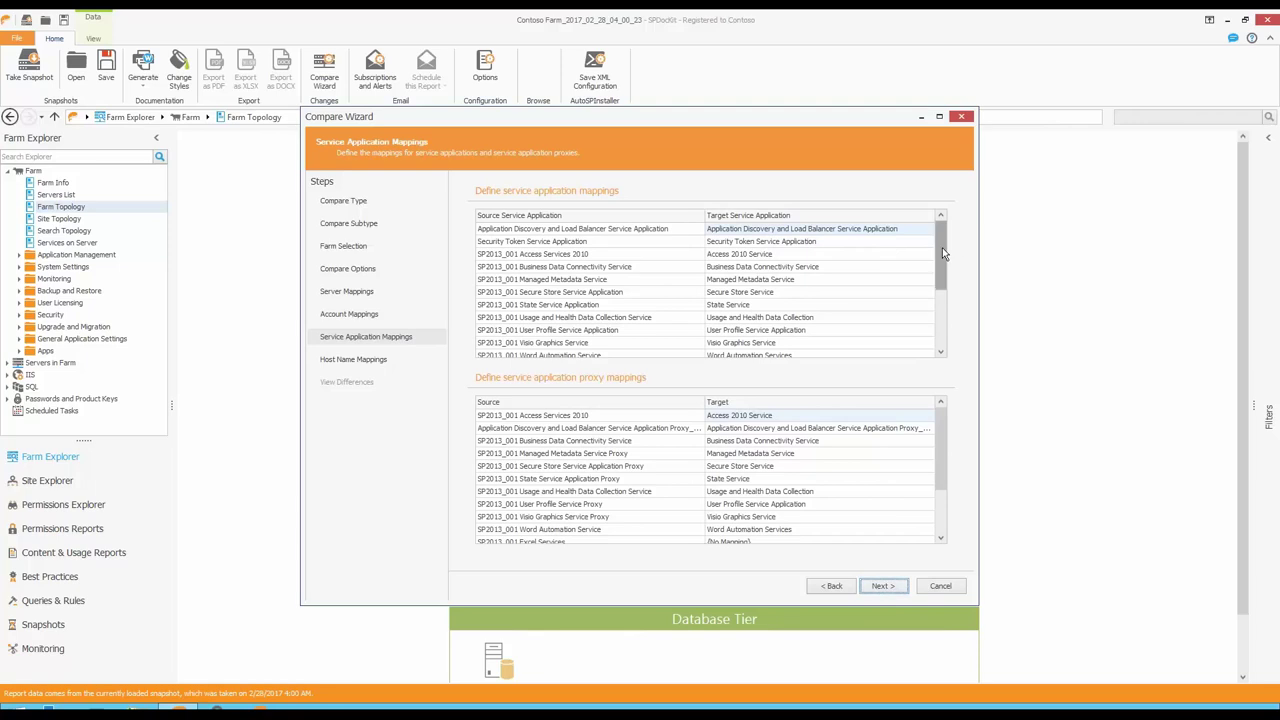
mouse_move(942, 247)
mouse_down()
mouse_move(948, 297)
mouse_move(944, 258)
mouse_up()
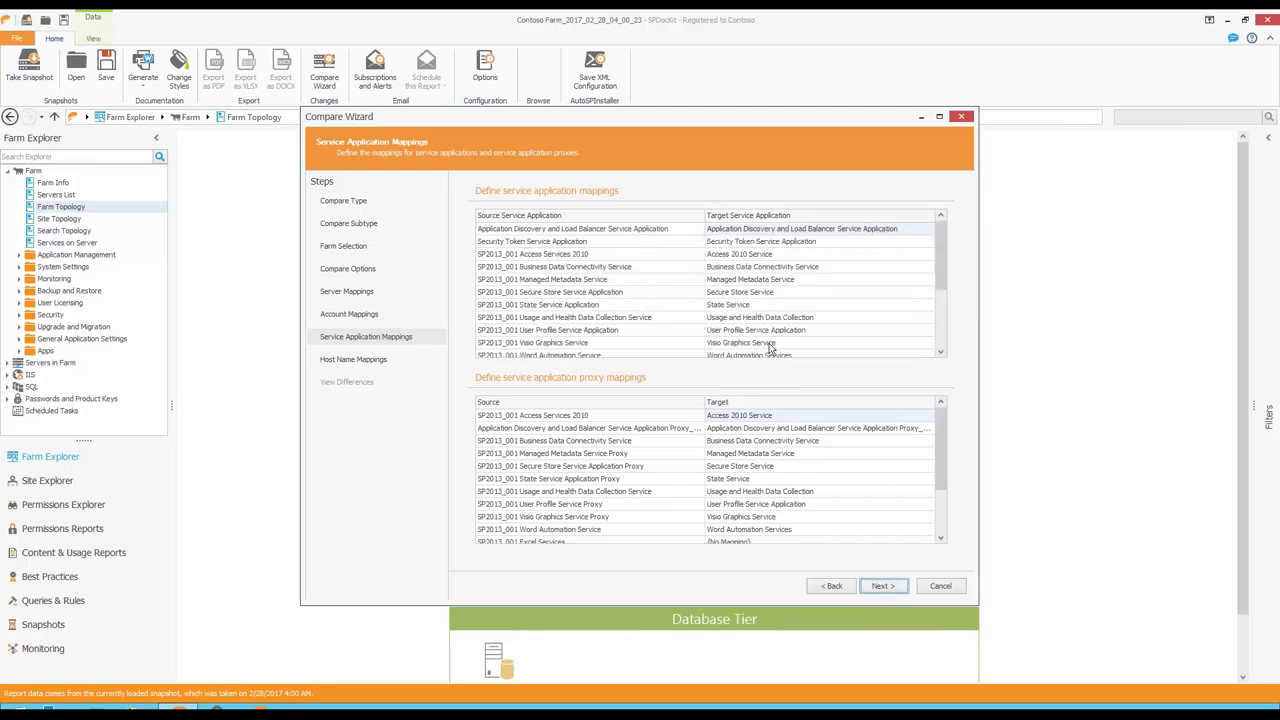
click(633, 292)
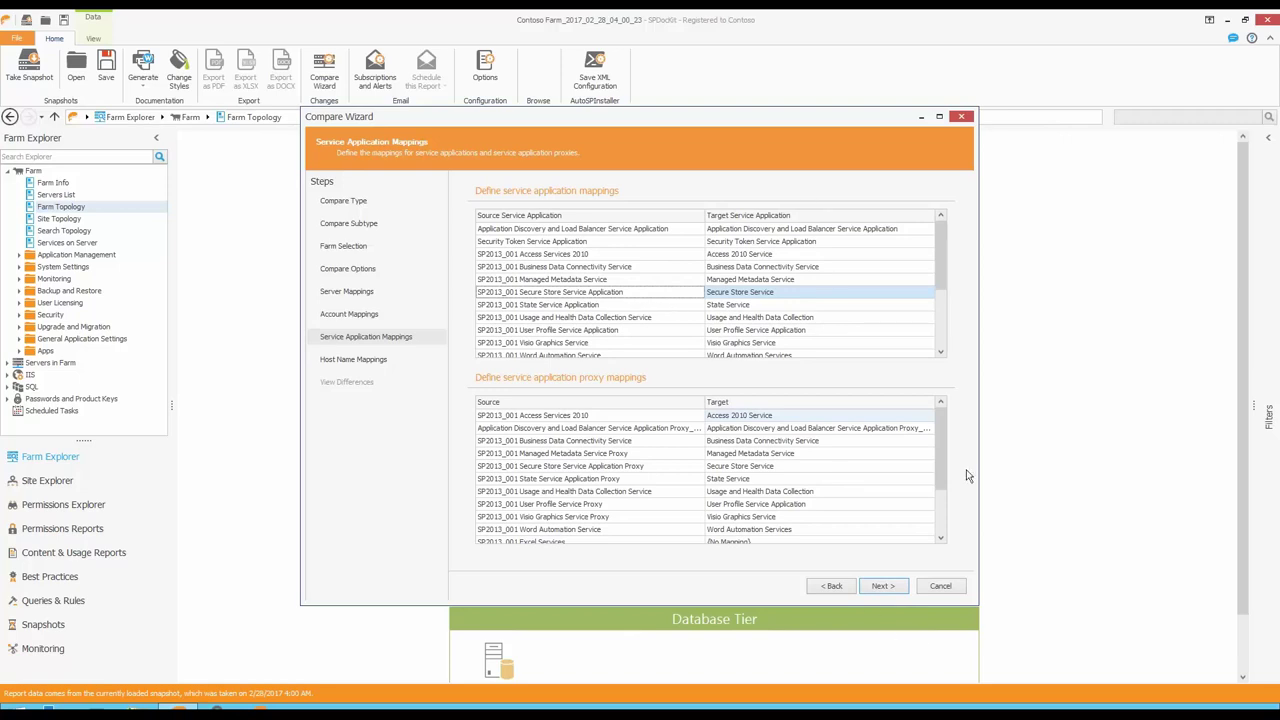
click(874, 293)
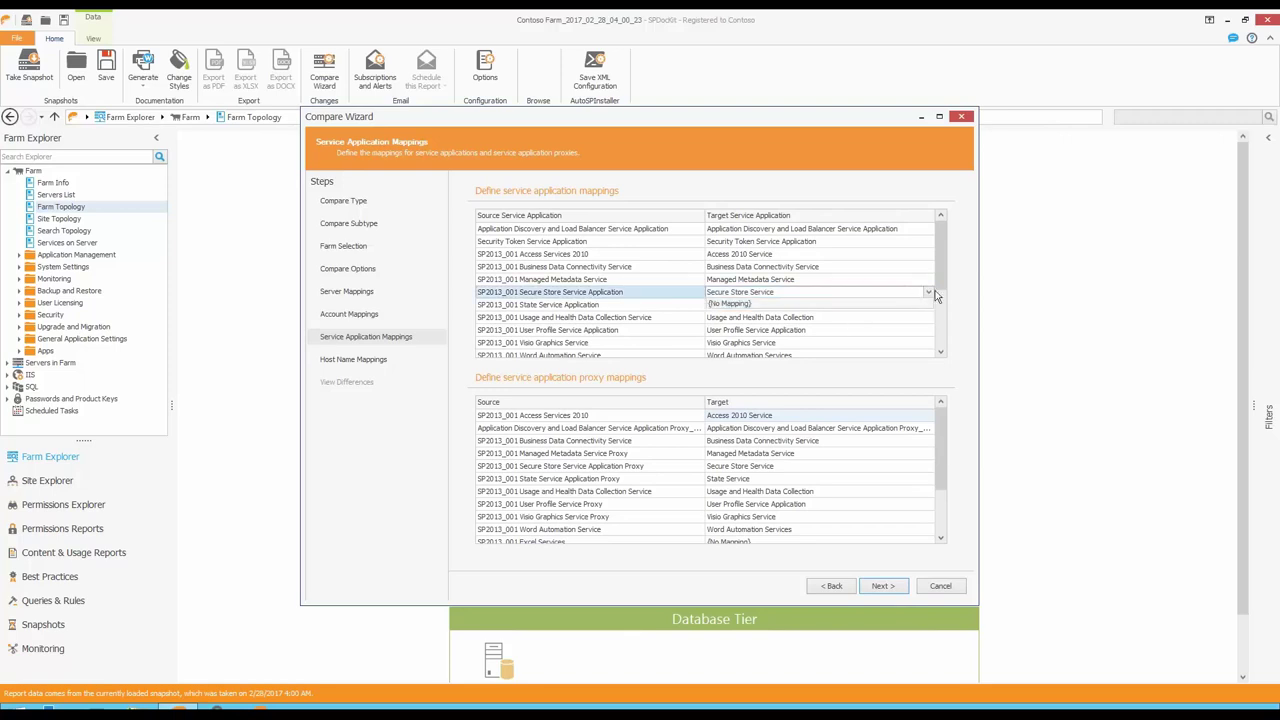
Step: Keep the service application and host name mappings as they are and finish the Compare Wizard to open the comparison results
click(880, 586)
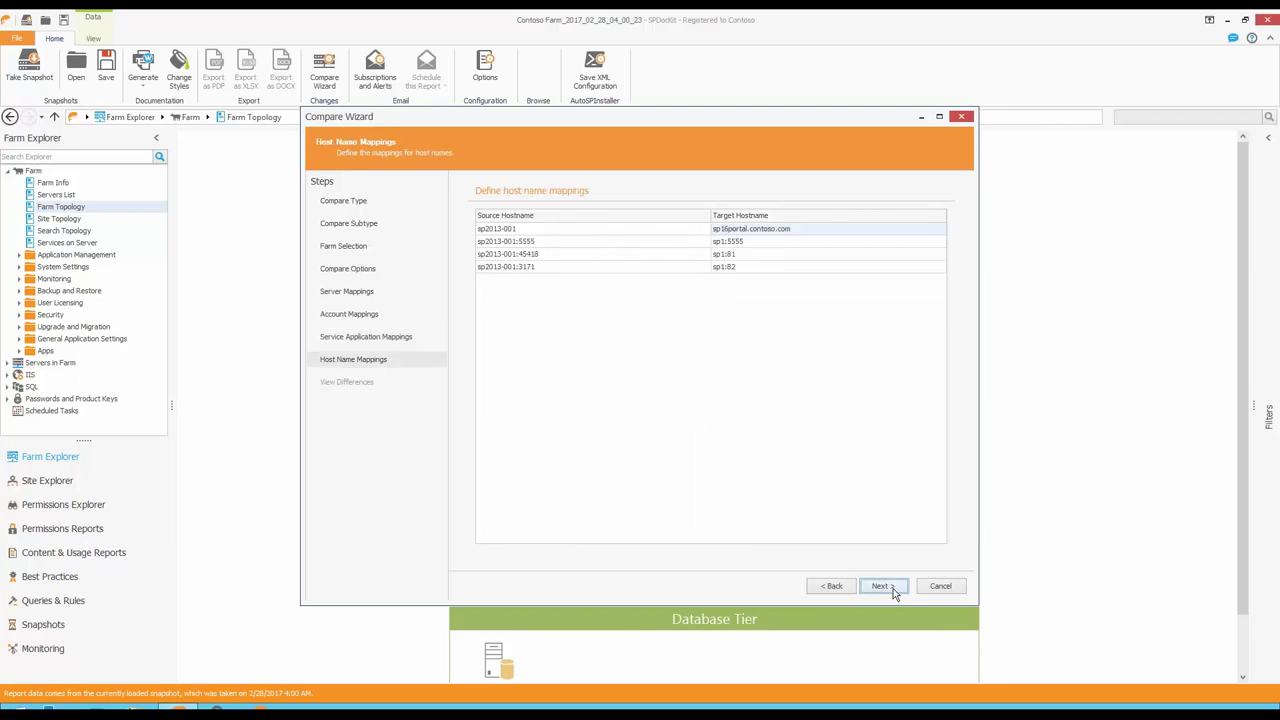
click(880, 586)
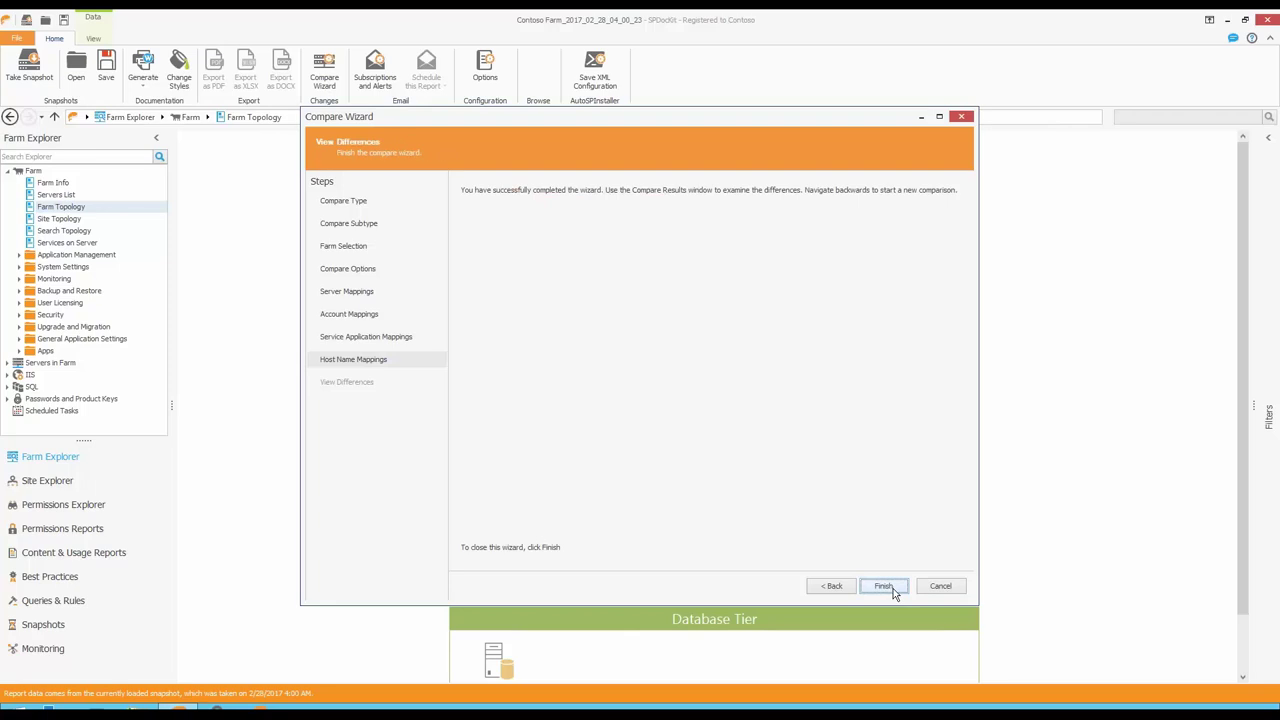
click(884, 586)
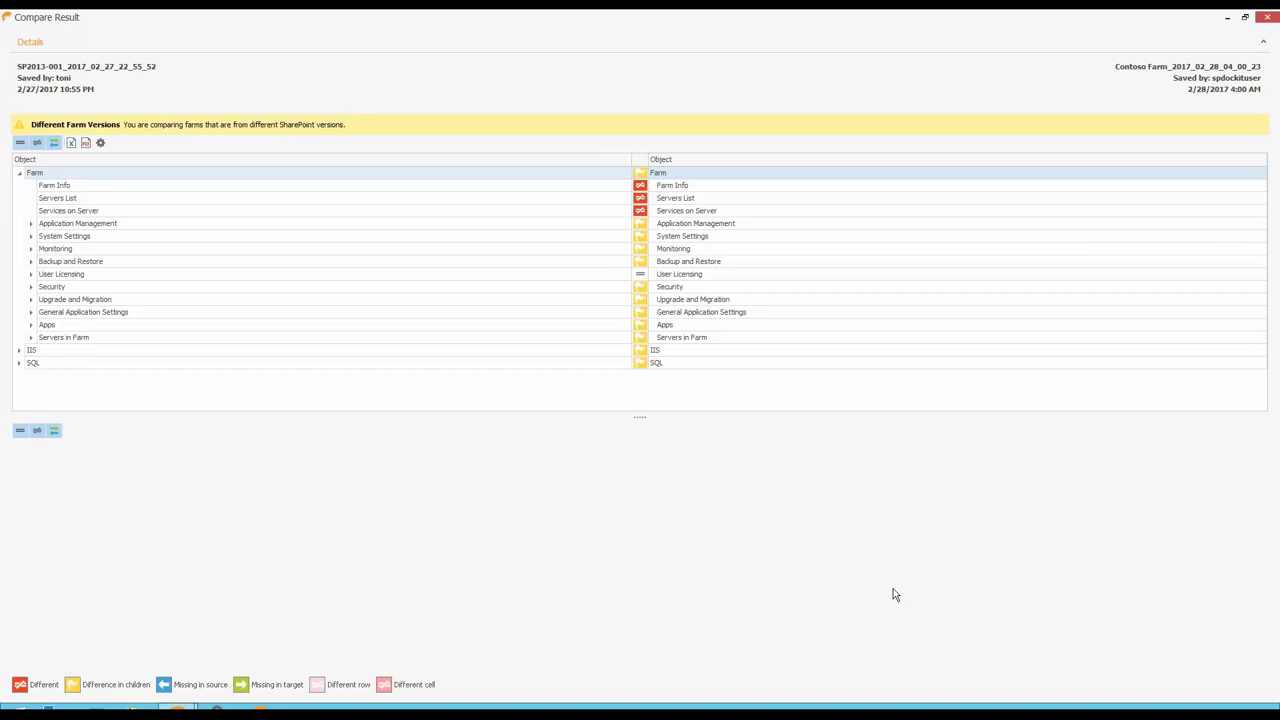
Step: Compare the two farms' Farm Info and Services on Server, checking the Access Database Service 2010 and App Management Service rows
click(678, 188)
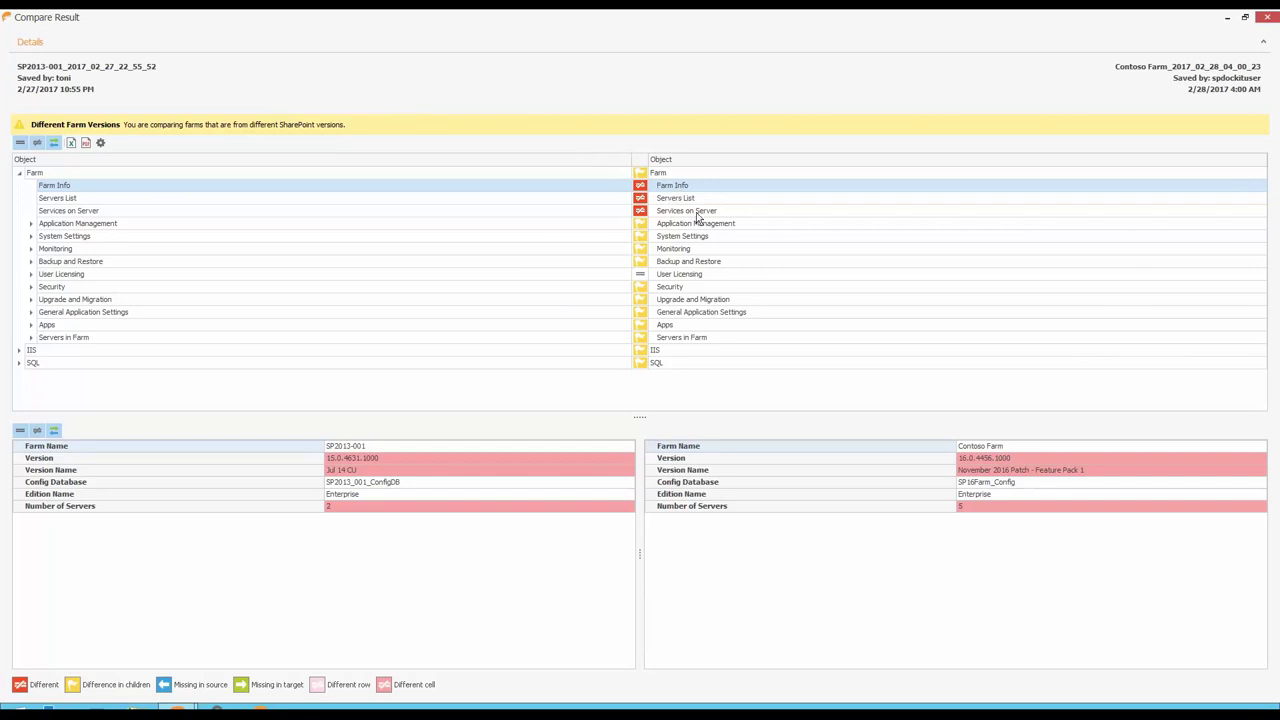
click(688, 212)
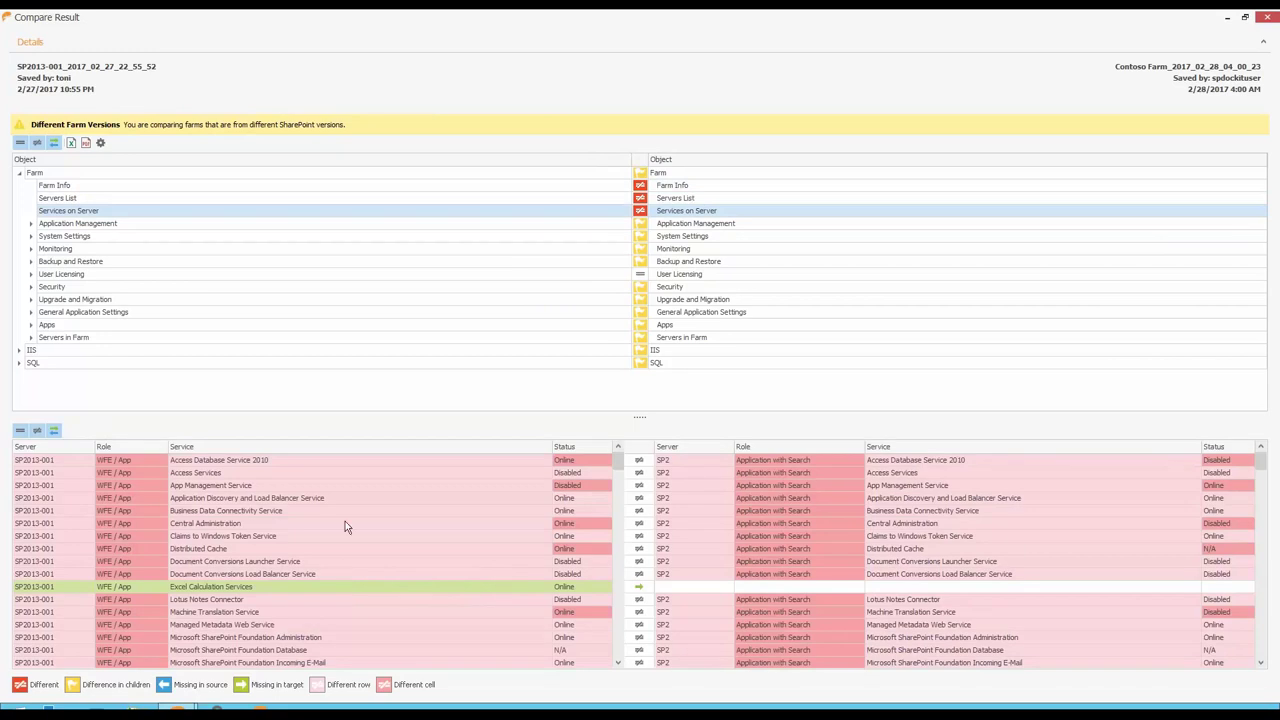
click(305, 460)
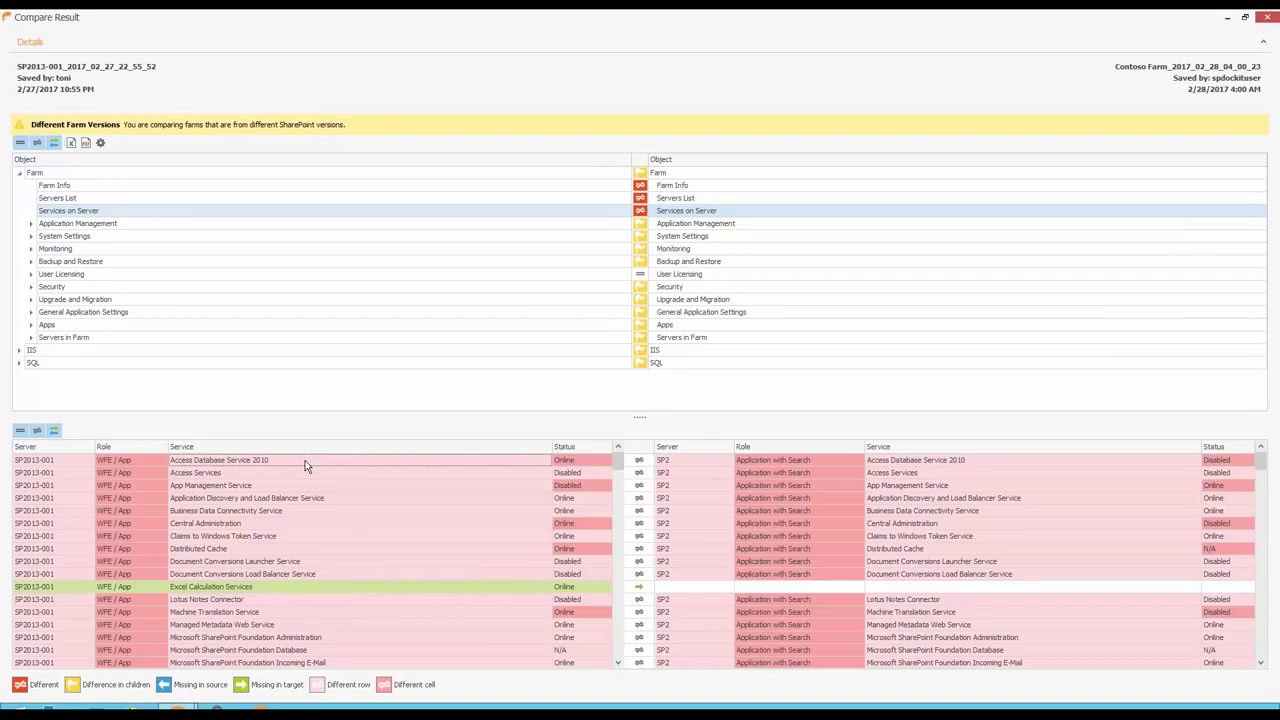
click(1234, 464)
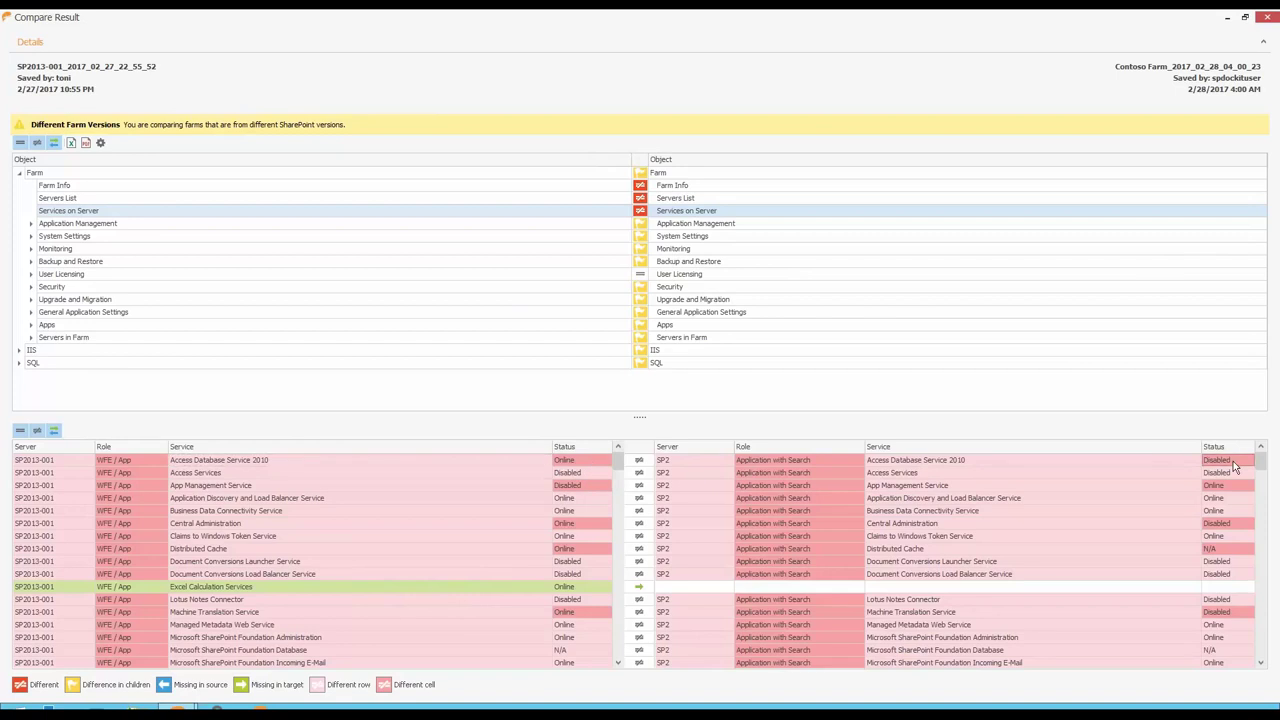
click(488, 486)
Step: Examine the Search Settings differences within the Search service application under Application Management
click(31, 224)
click(44, 262)
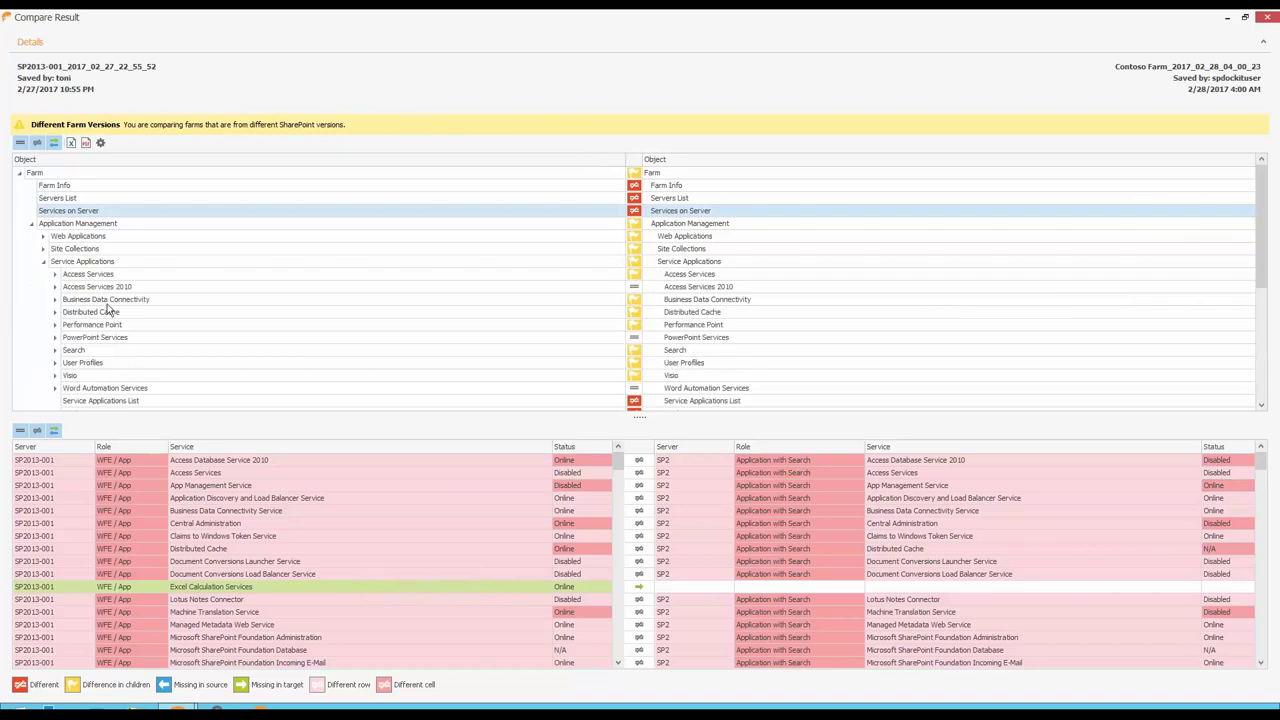
click(75, 352)
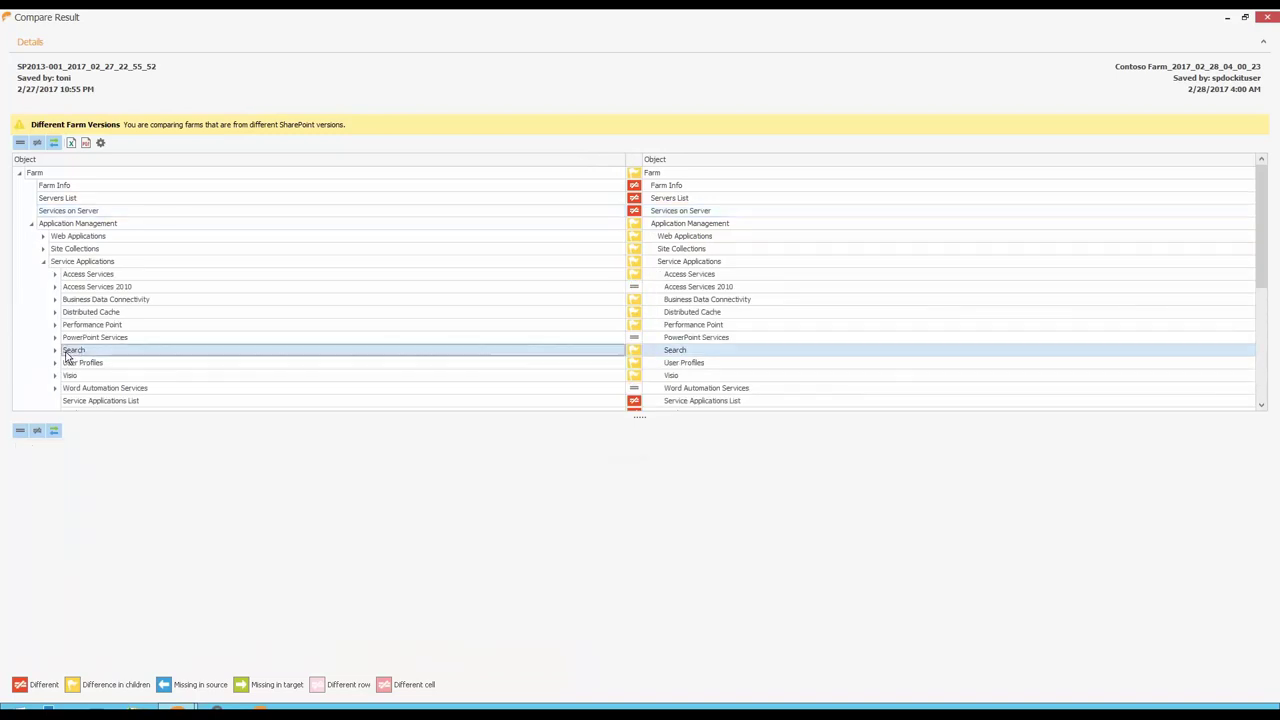
click(56, 351)
click(87, 364)
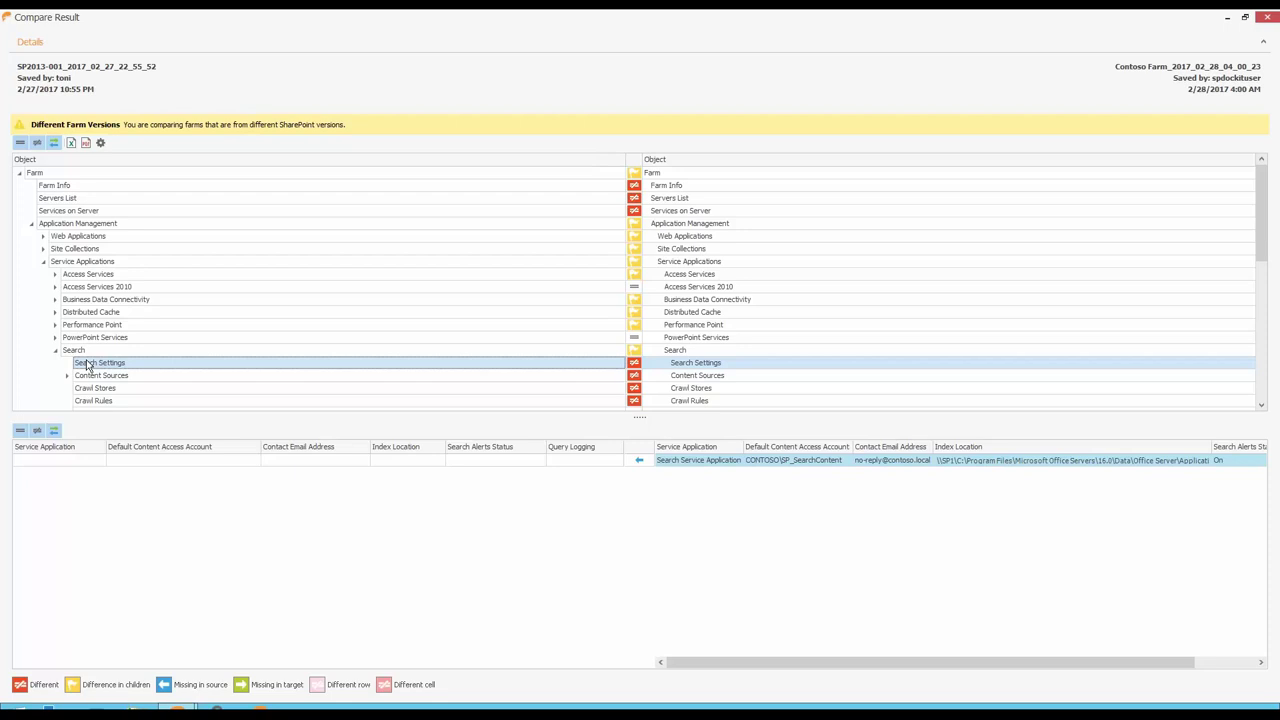
Step: Examine the SQL Security differences between SQL12-001 and SQL2014-001, focusing on the Server Authentication value
scroll(126, 333, down, 10)
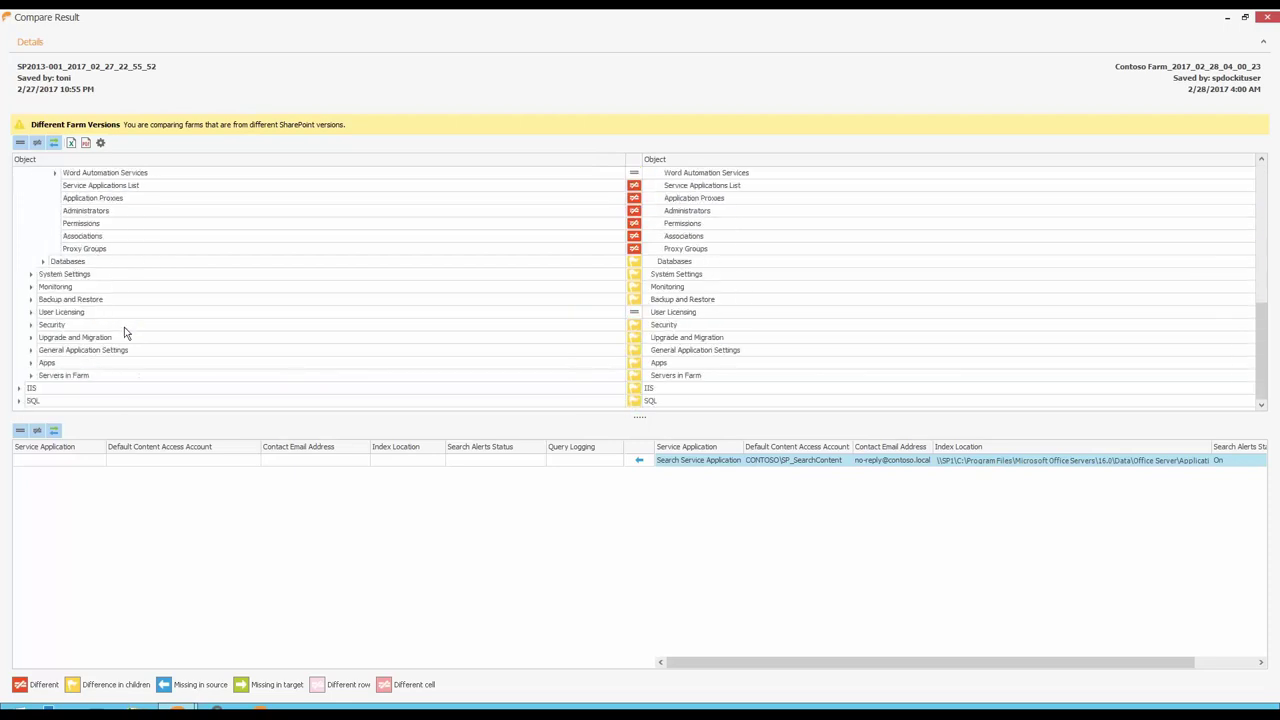
click(19, 400)
scroll(218, 378, down, 3)
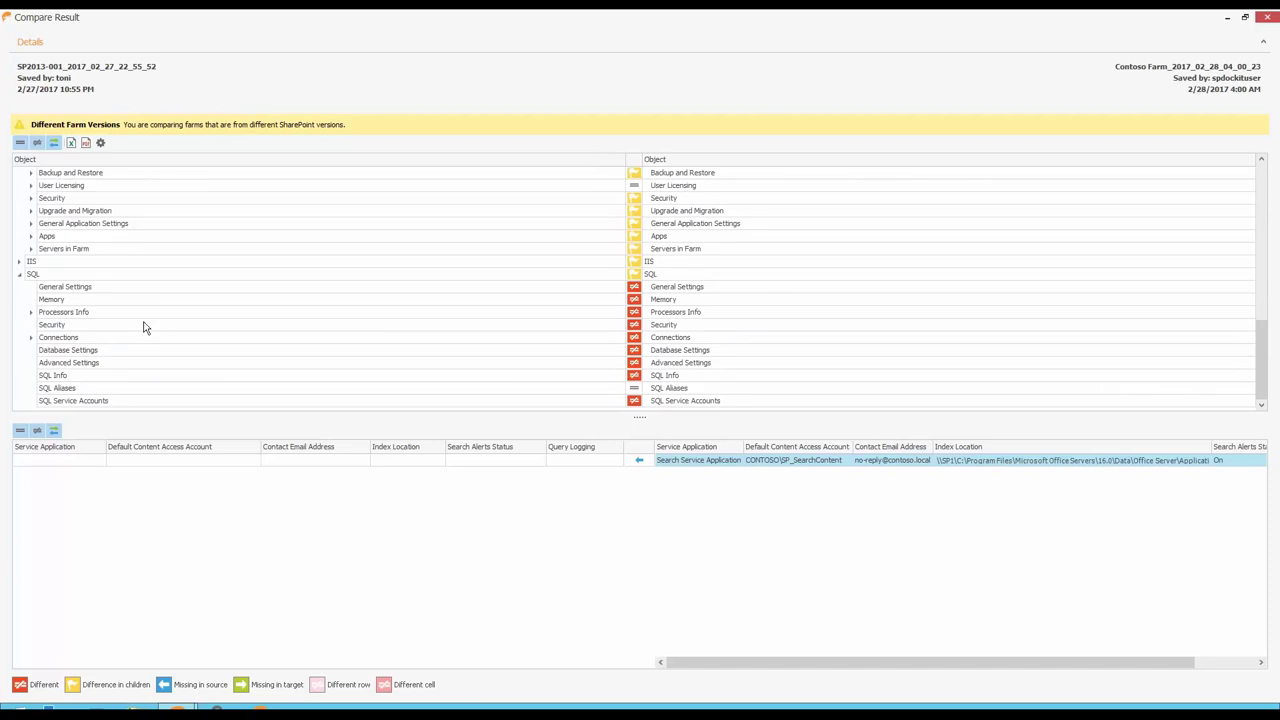
click(83, 329)
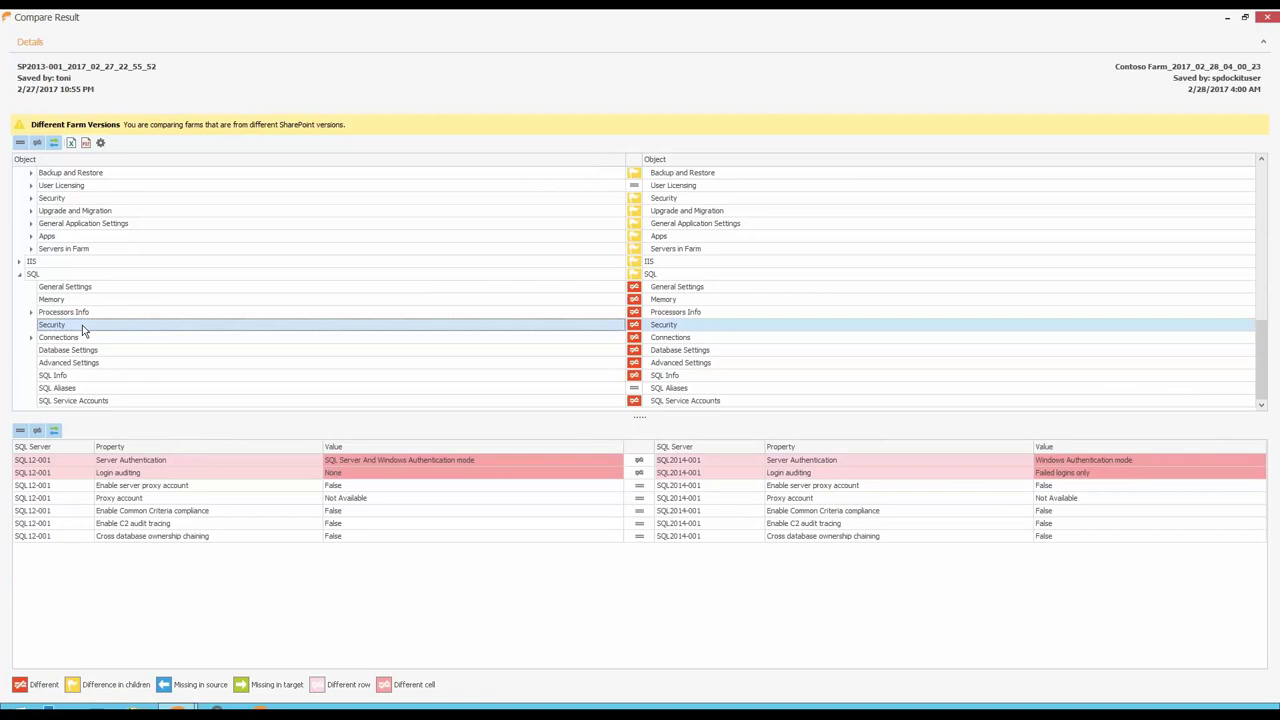
click(492, 463)
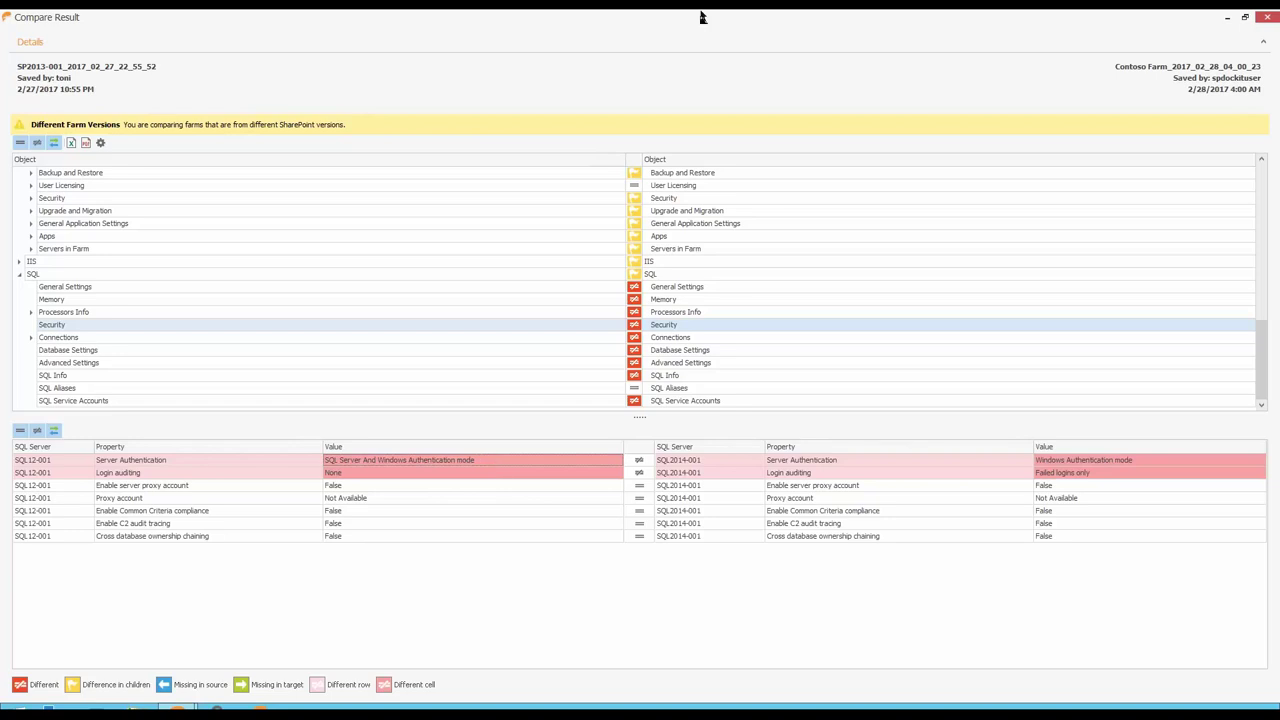
mouse_move(642, 15)
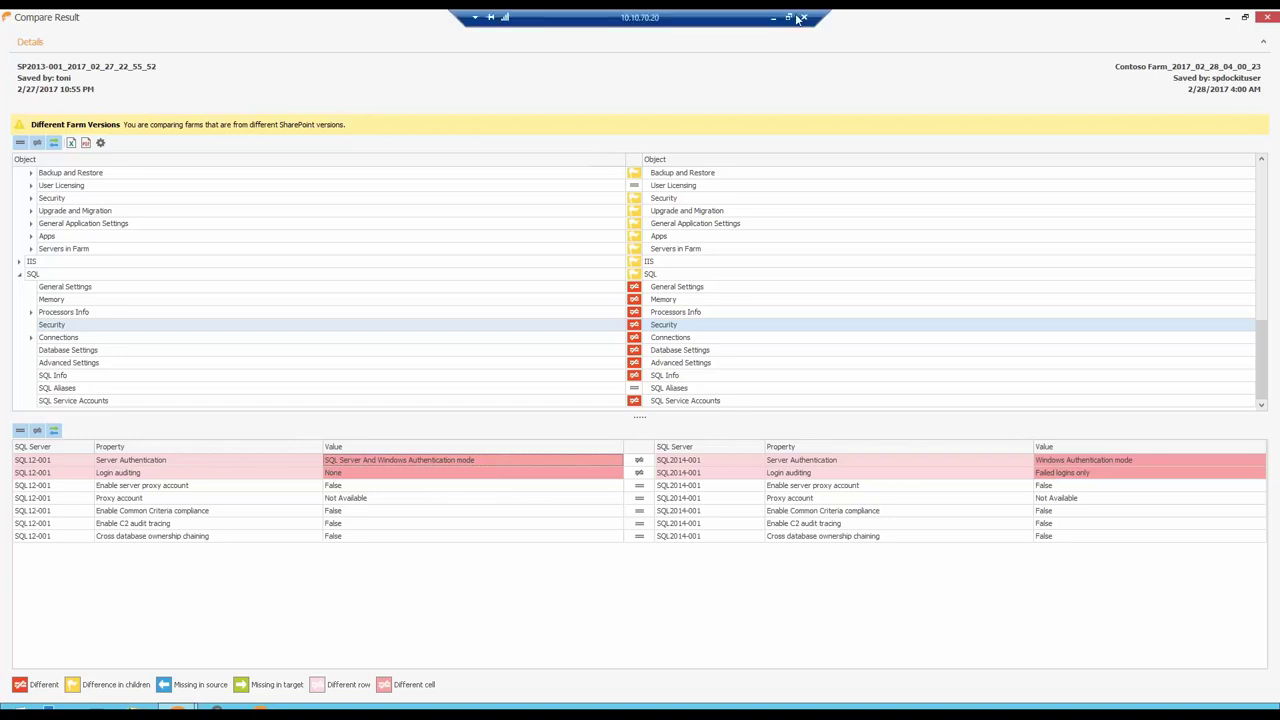